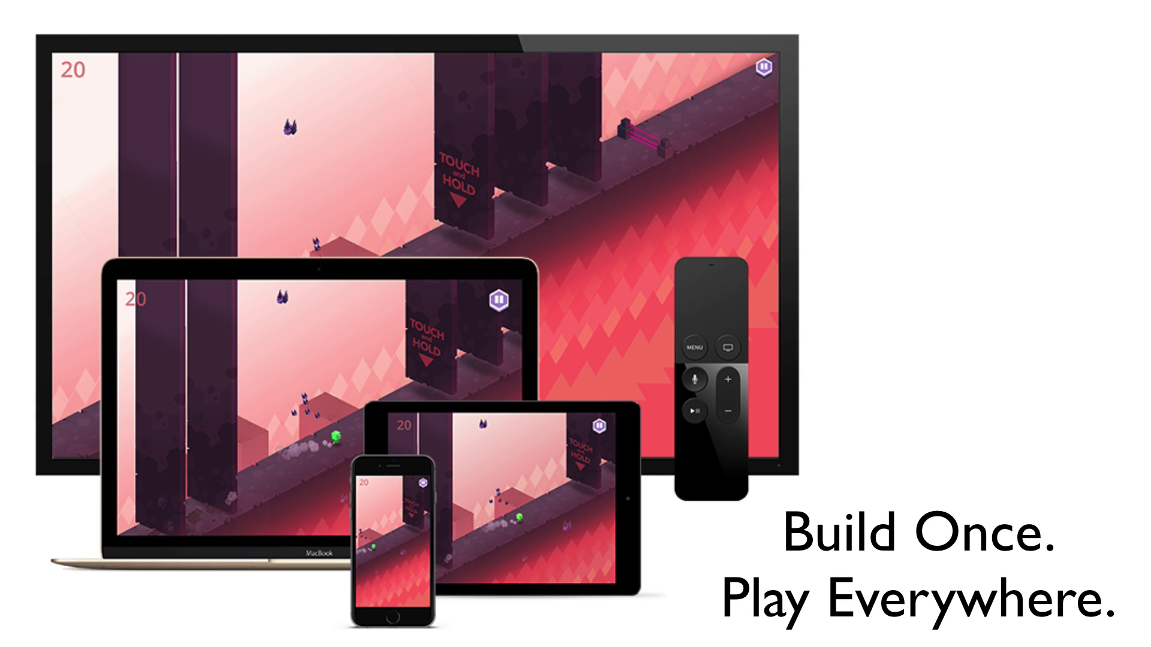
key("Right")
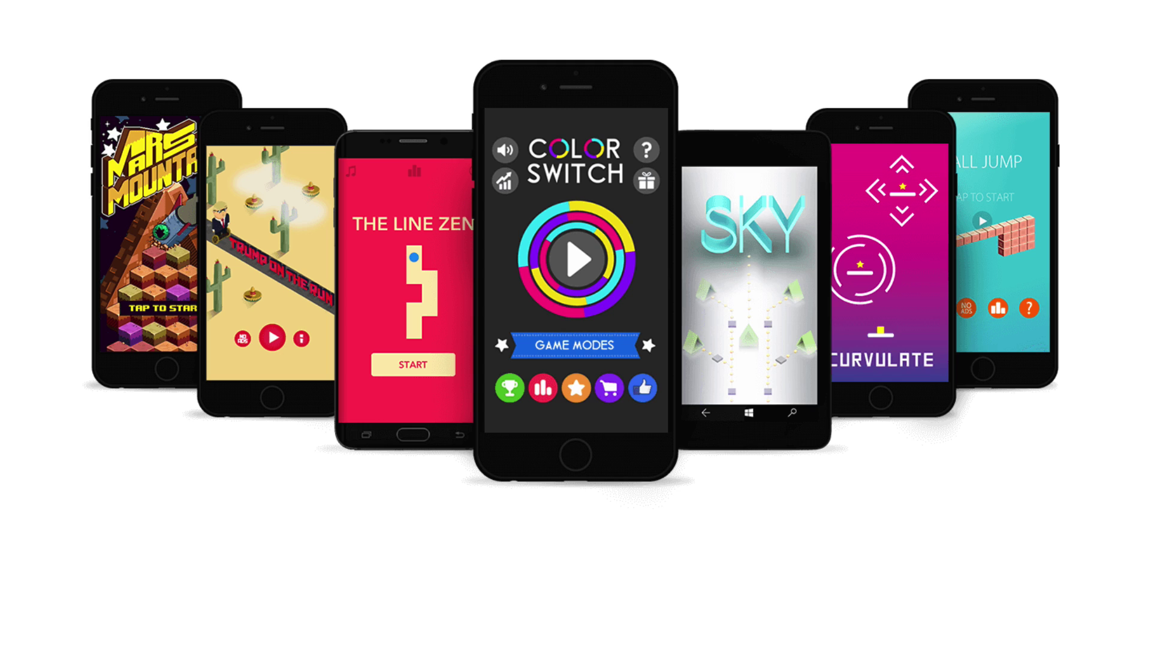
key("Right")
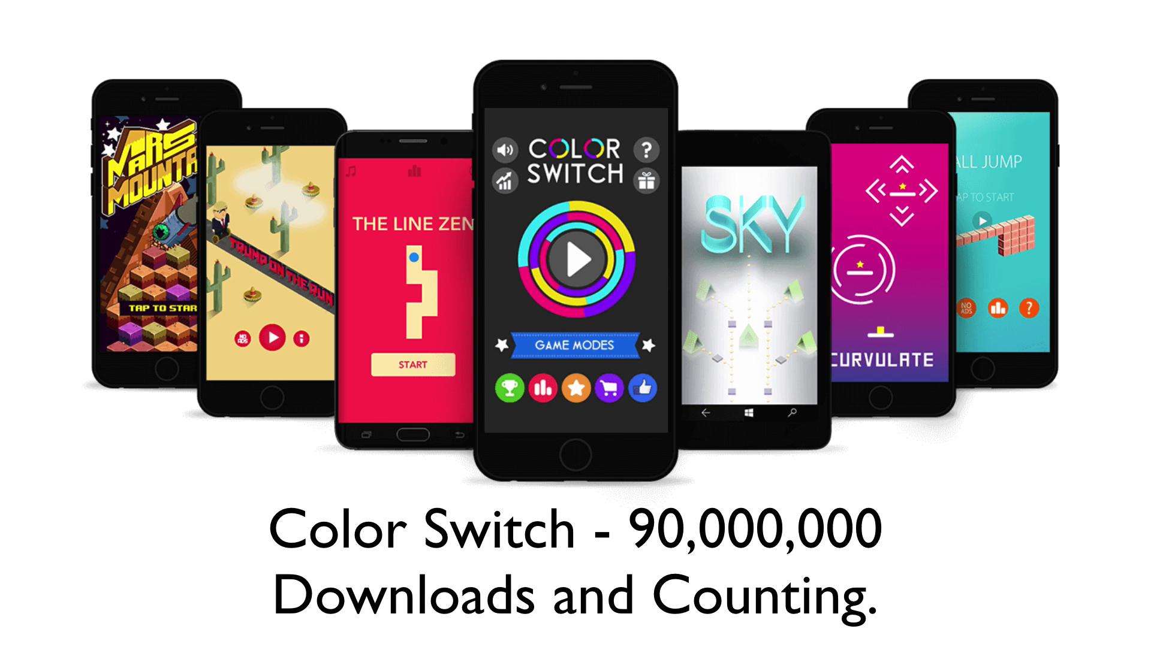
key("Right")
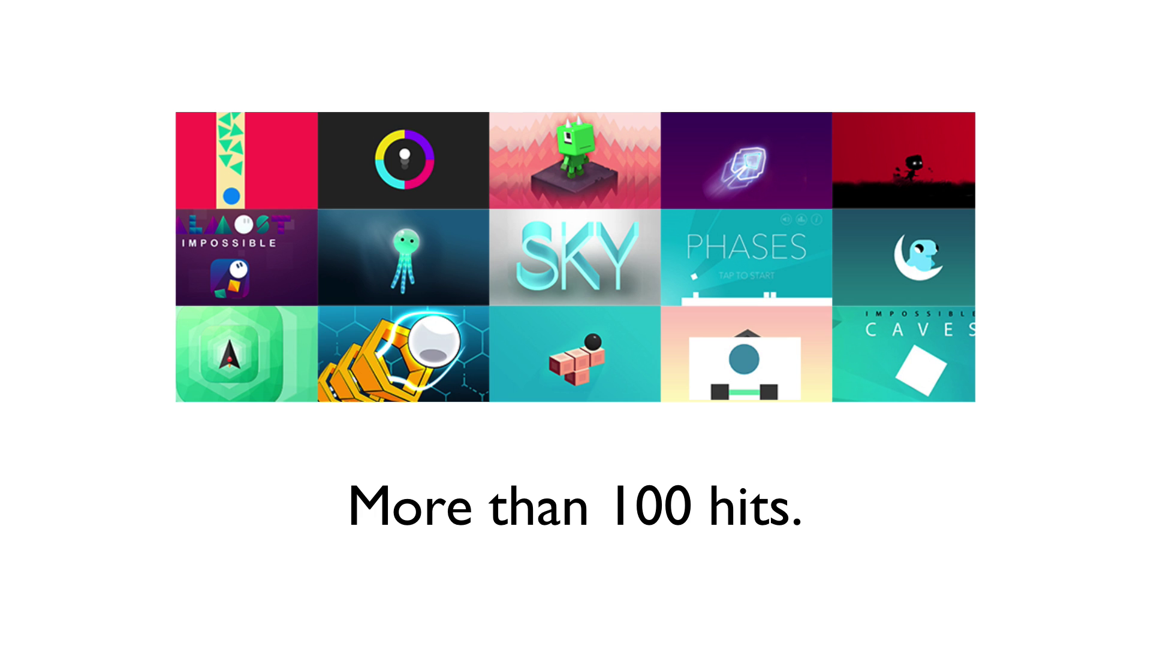
key("Right")
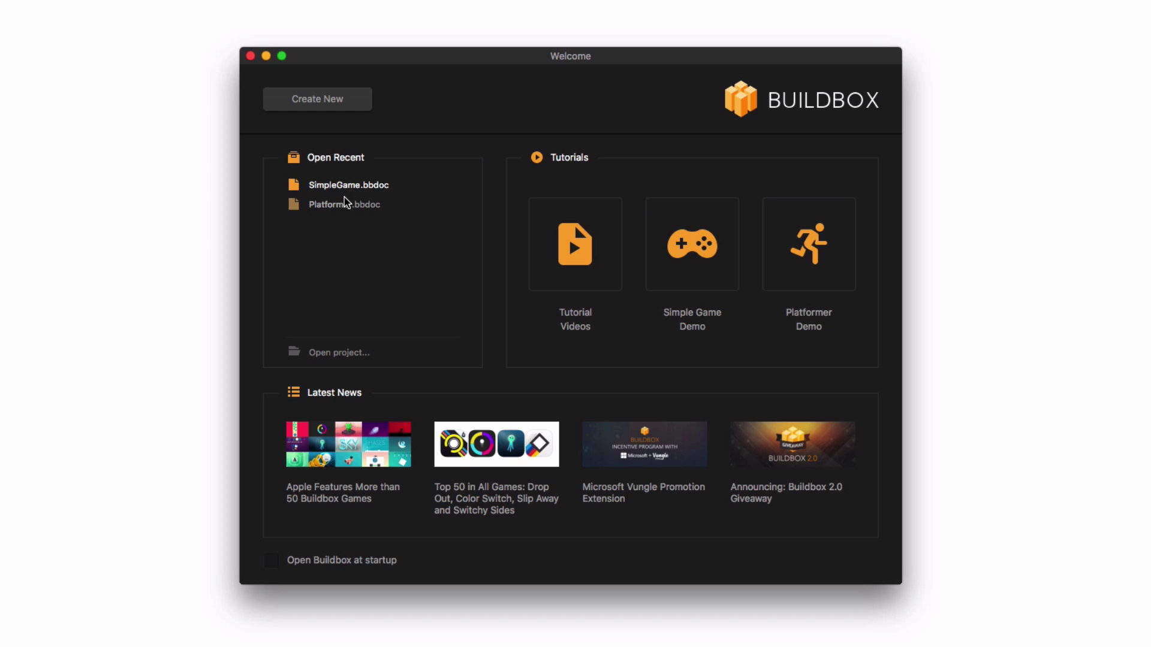
Start a new project and name it GLTCH
left_click(352, 109)
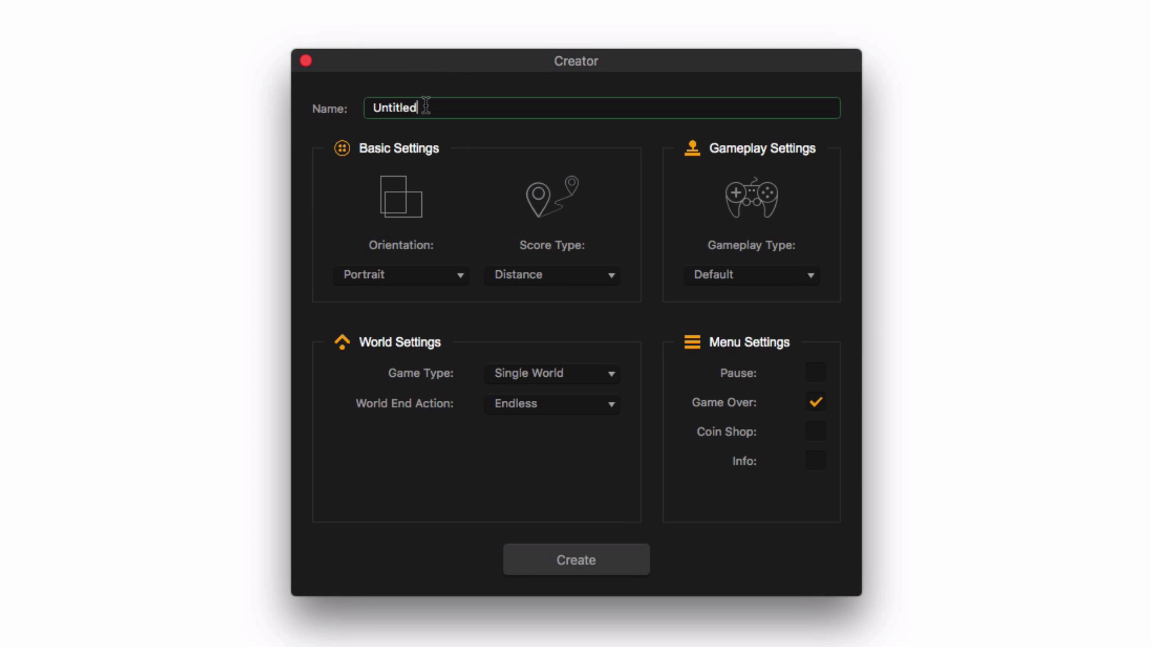
key("BackSpace")
key("BackSpace")
key("BackSpace")
key("BackSpace")
key("BackSpace")
key("BackSpace")
key("BackSpace")
key("BackSpace")
type("GLTCH")
Review the available options for orientation, score type, game type and world end action of the new project
left_click(458, 276)
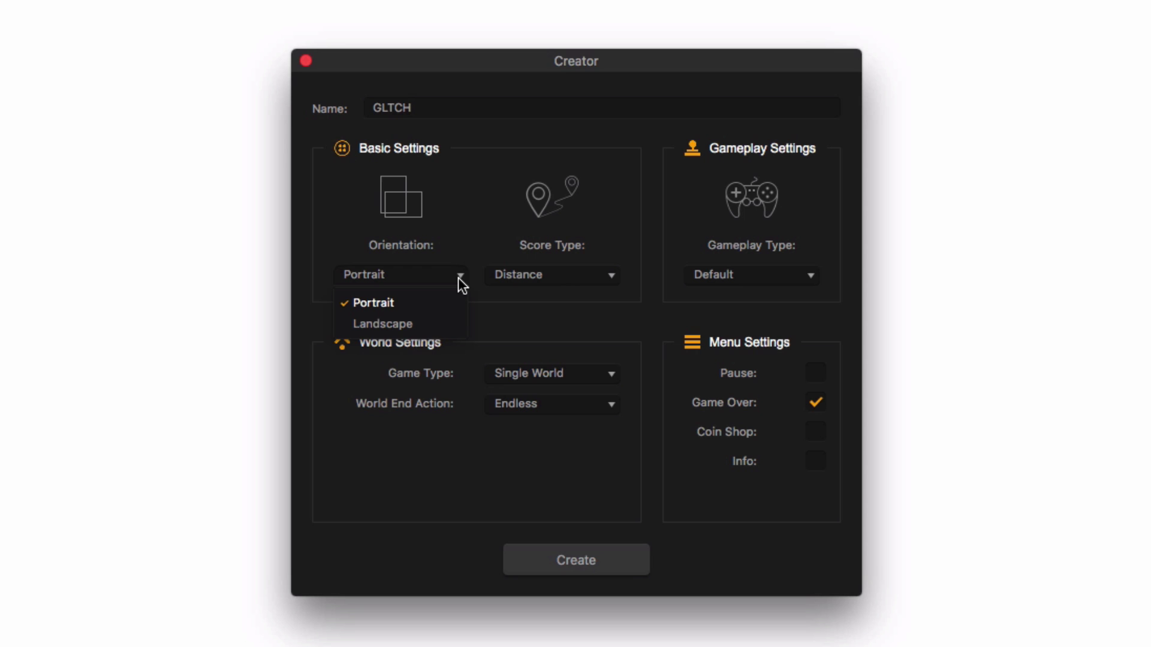
left_click(457, 278)
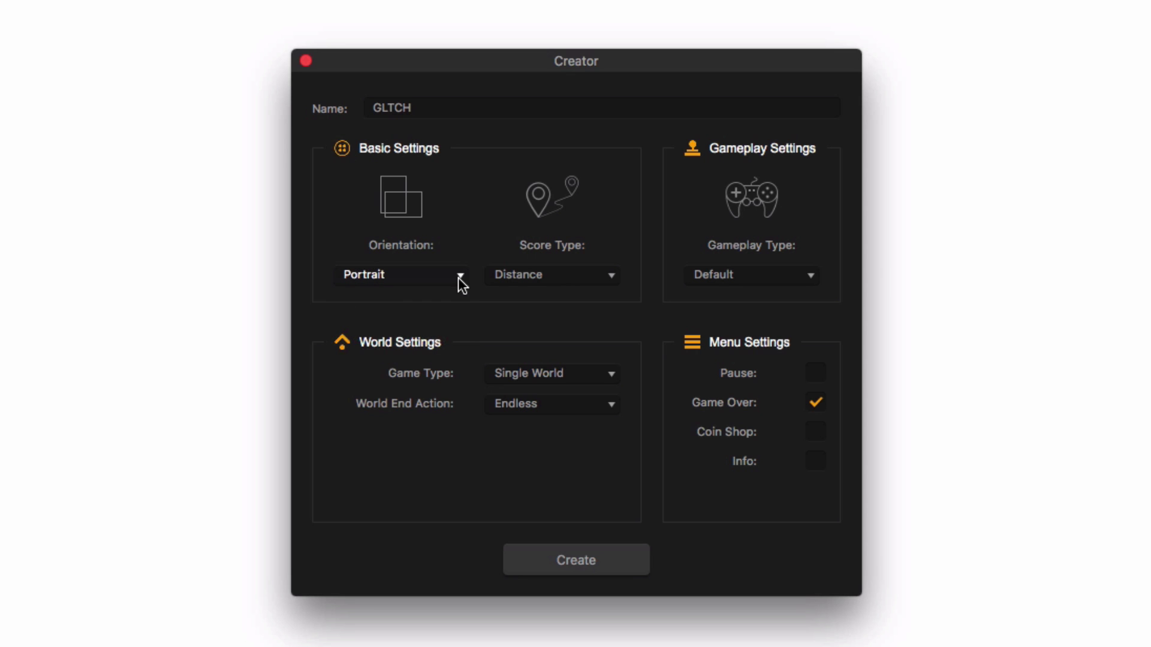
left_click(599, 278)
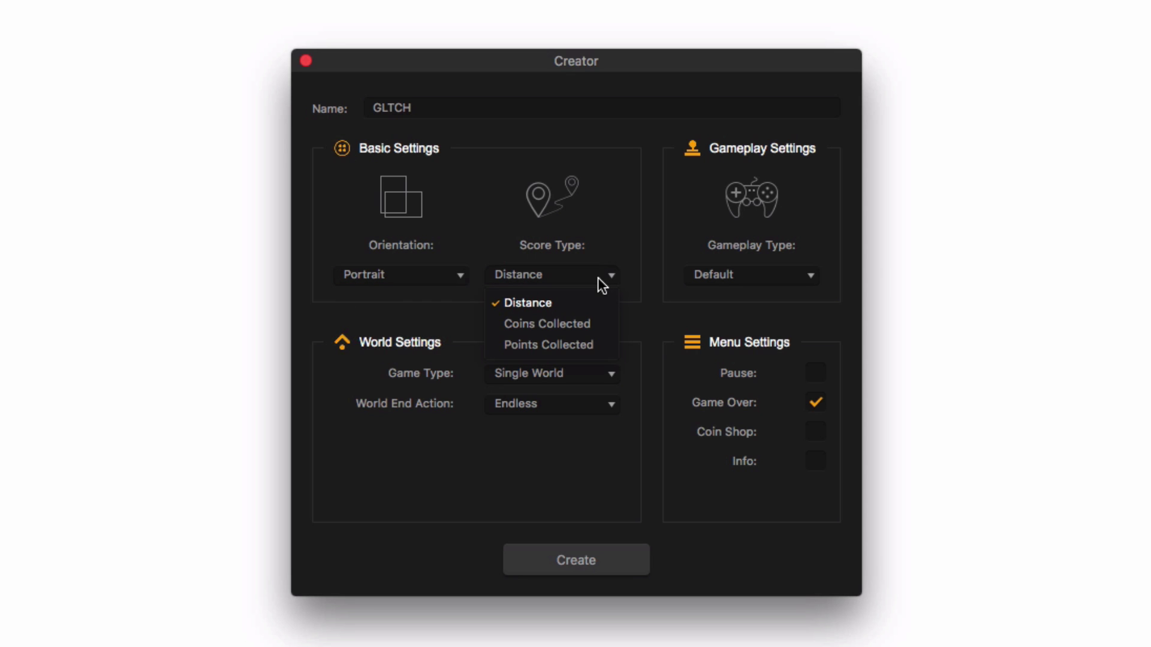
left_click(598, 278)
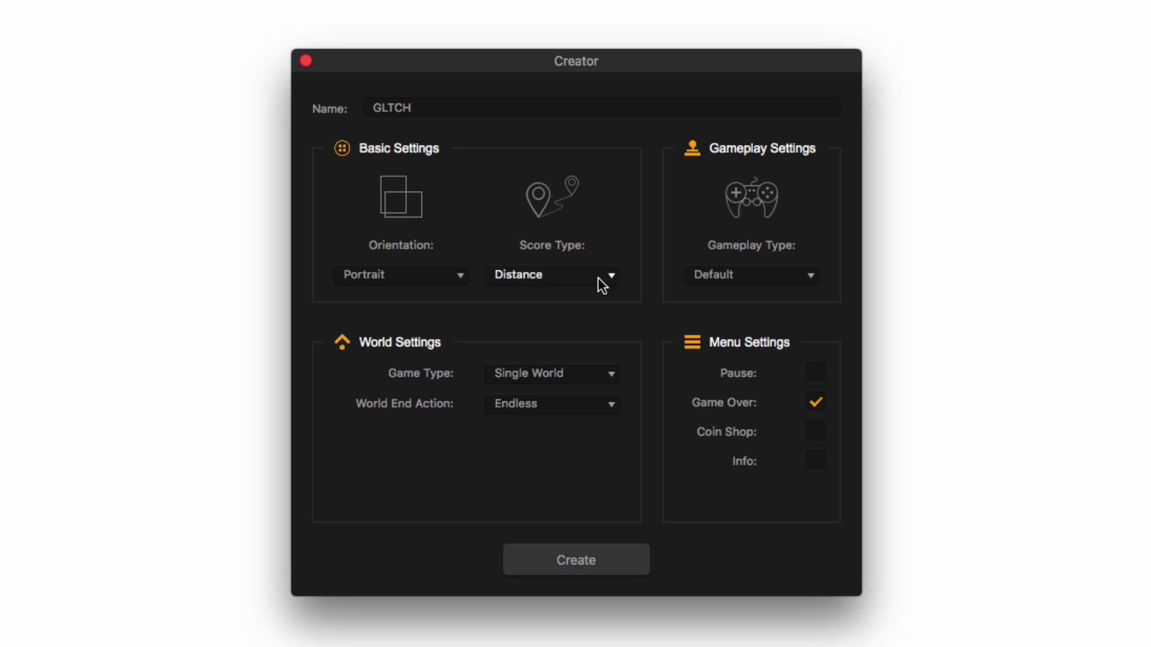
left_click(568, 372)
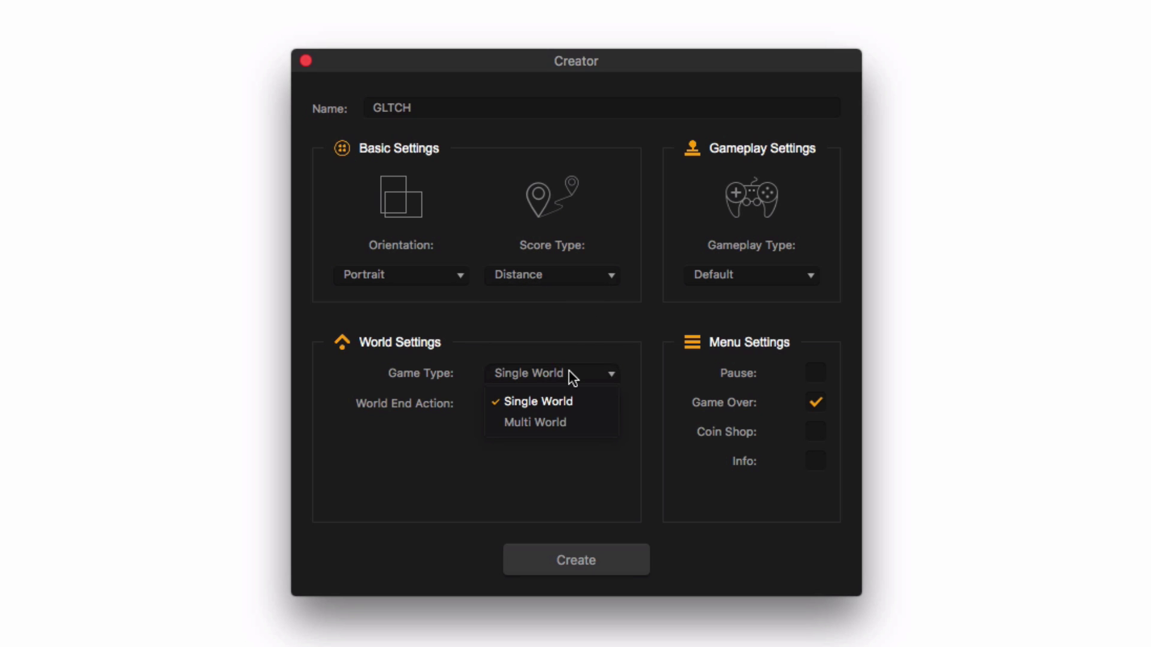
left_click(568, 372)
left_click(571, 400)
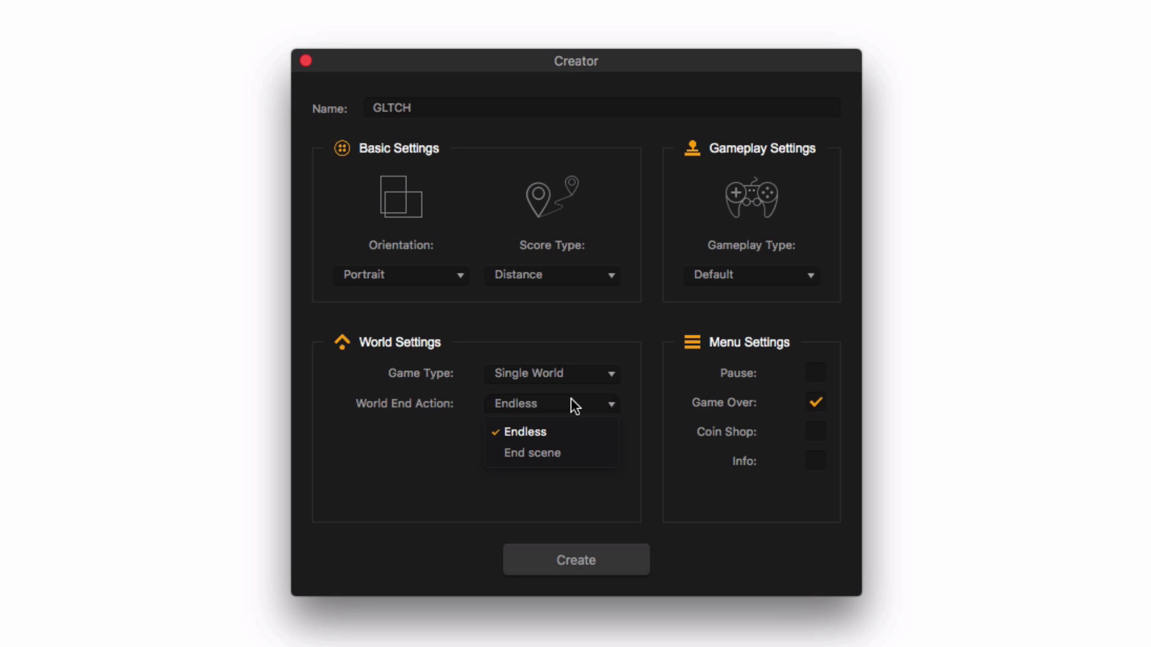
left_click(571, 399)
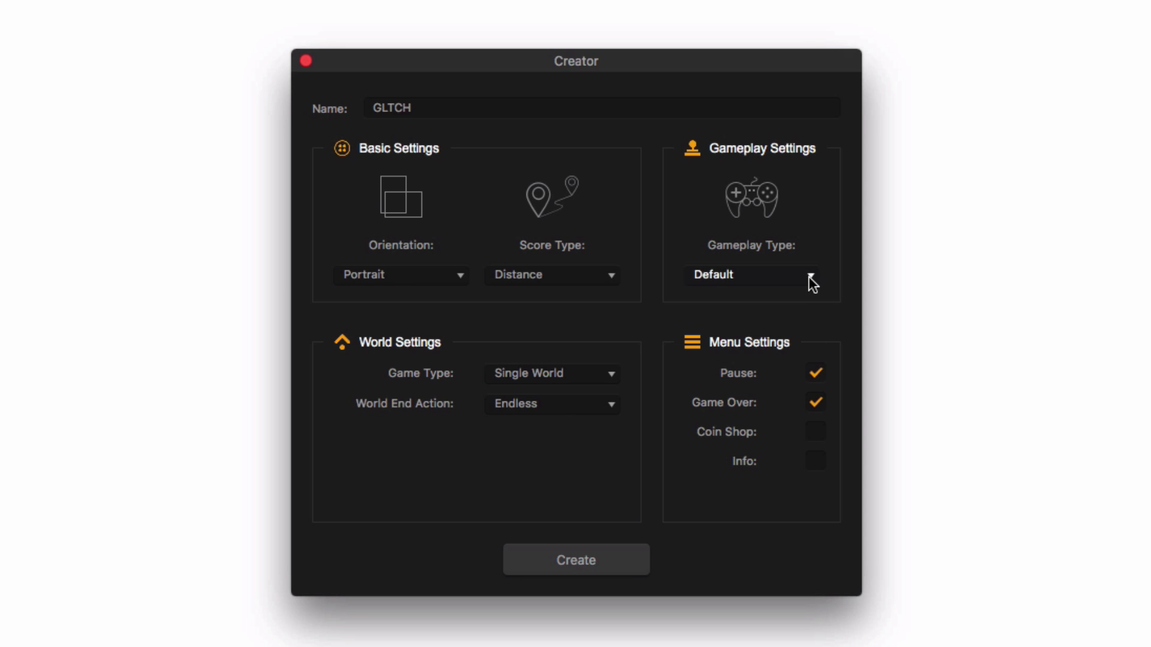
Set the gameplay type to Wall Jump and create the project
left_click(811, 277)
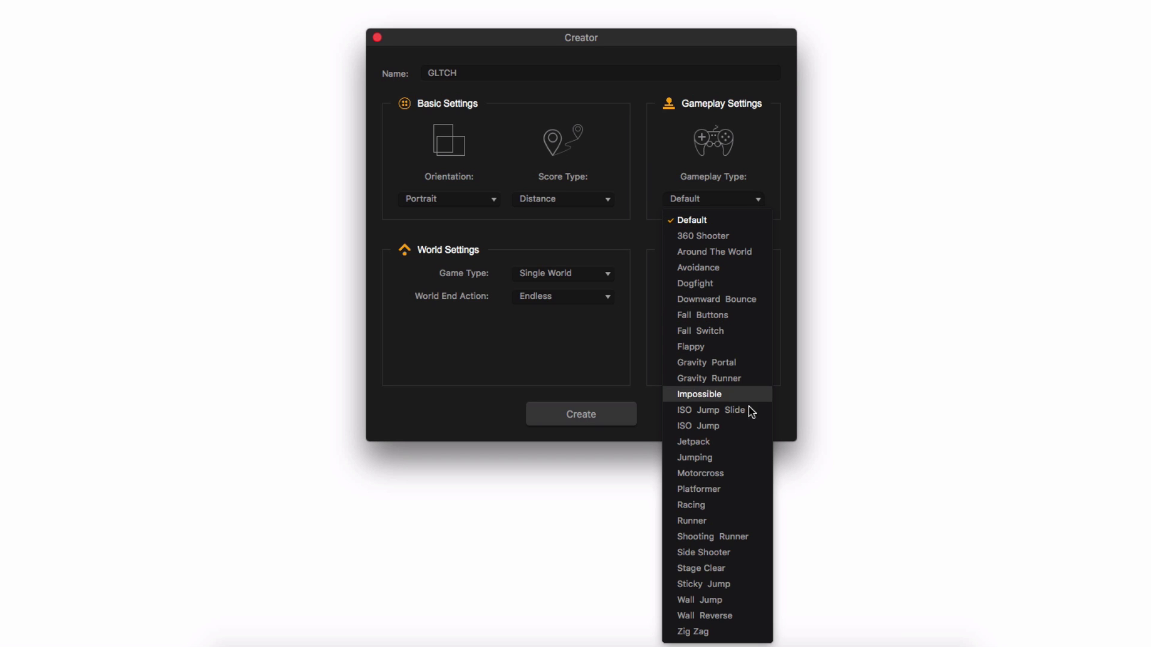
left_click(713, 600)
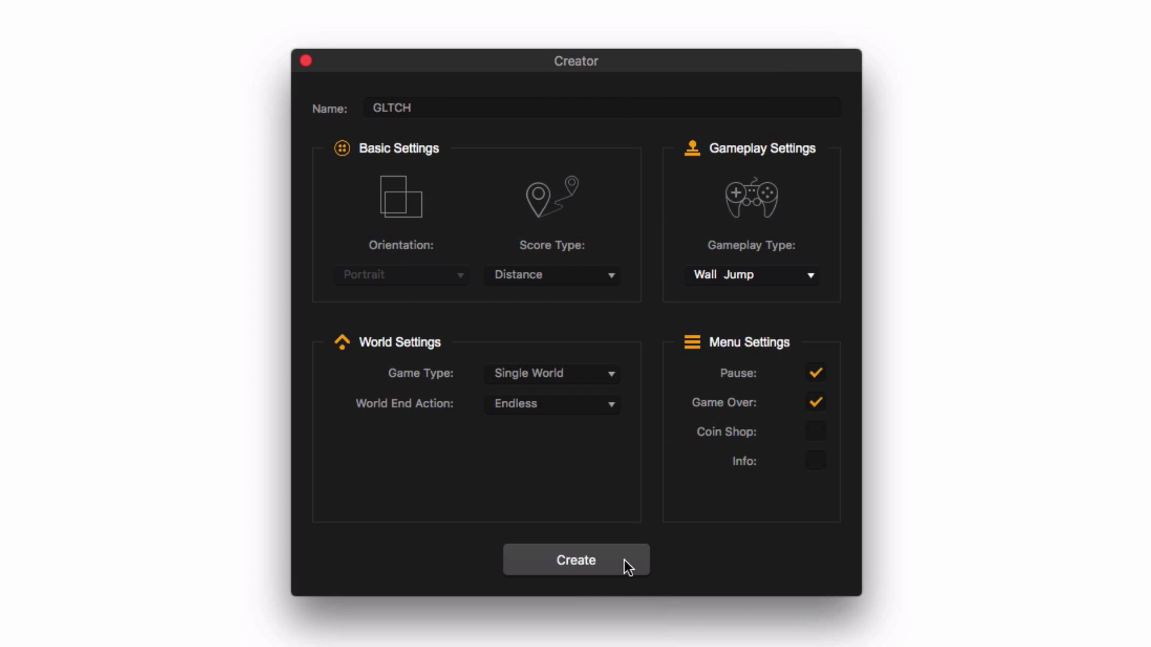
left_click(624, 561)
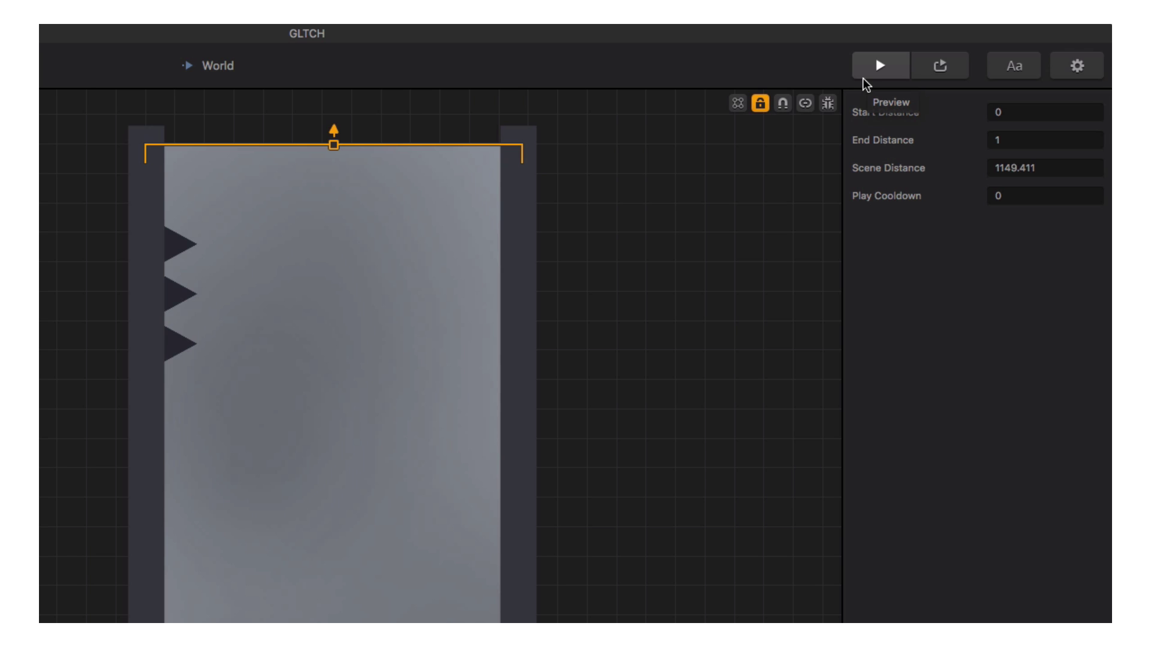
Preview the game, play a round from the start screen until it ends, and close the preview
left_click(863, 75)
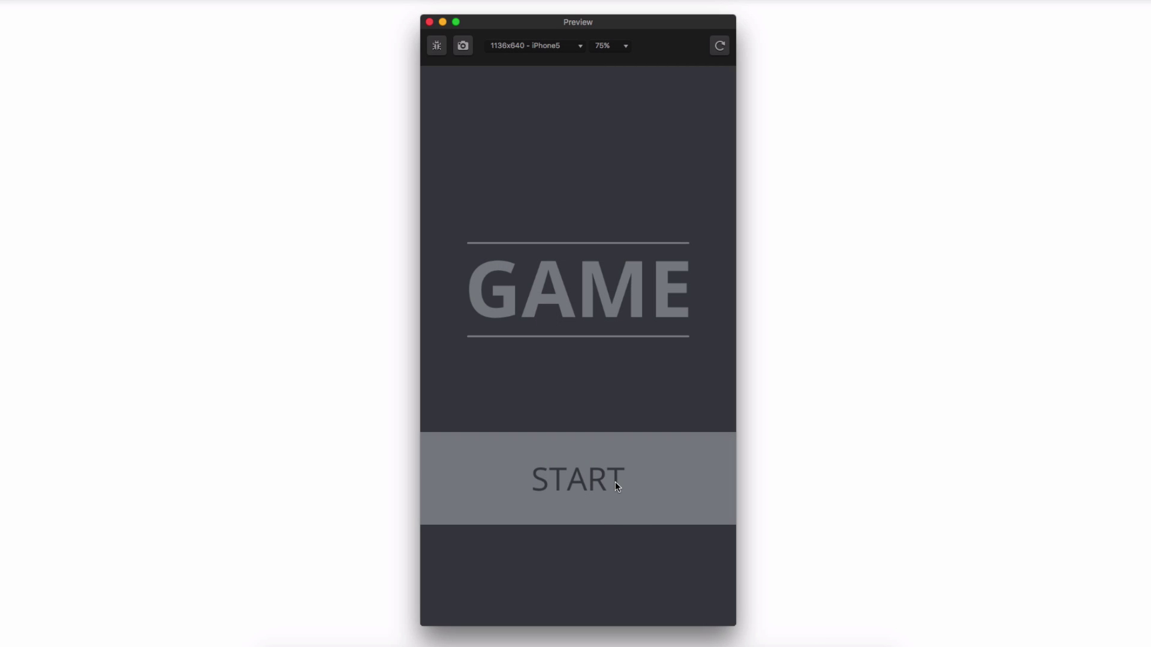
left_click(614, 483)
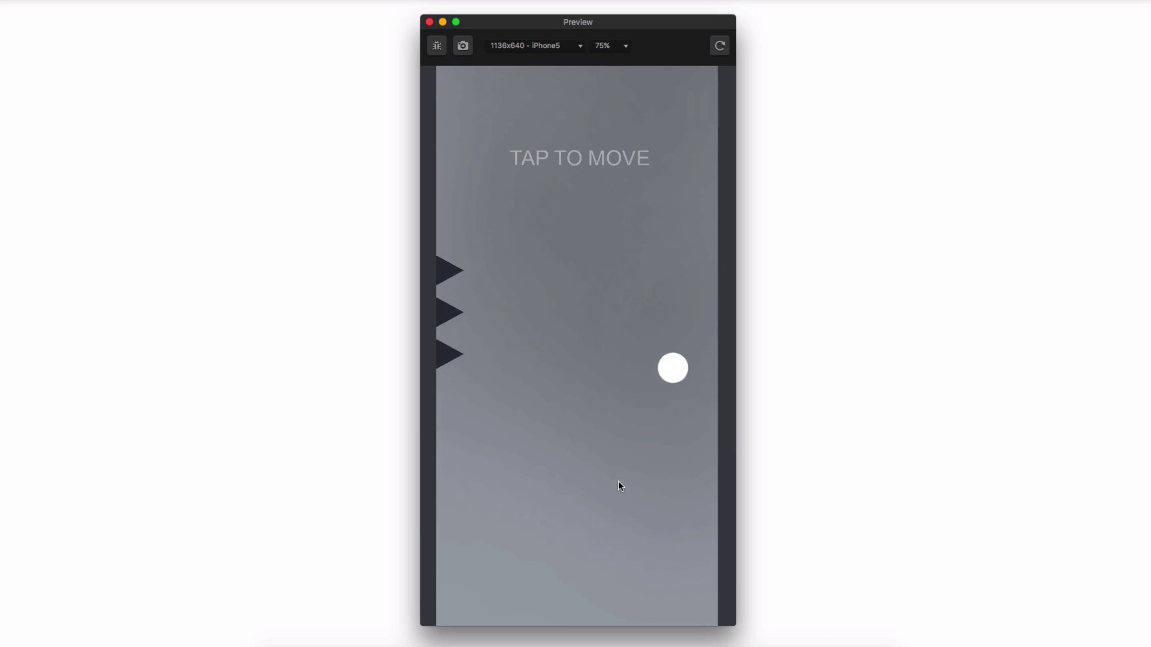
left_click(617, 481)
left_click(617, 481)
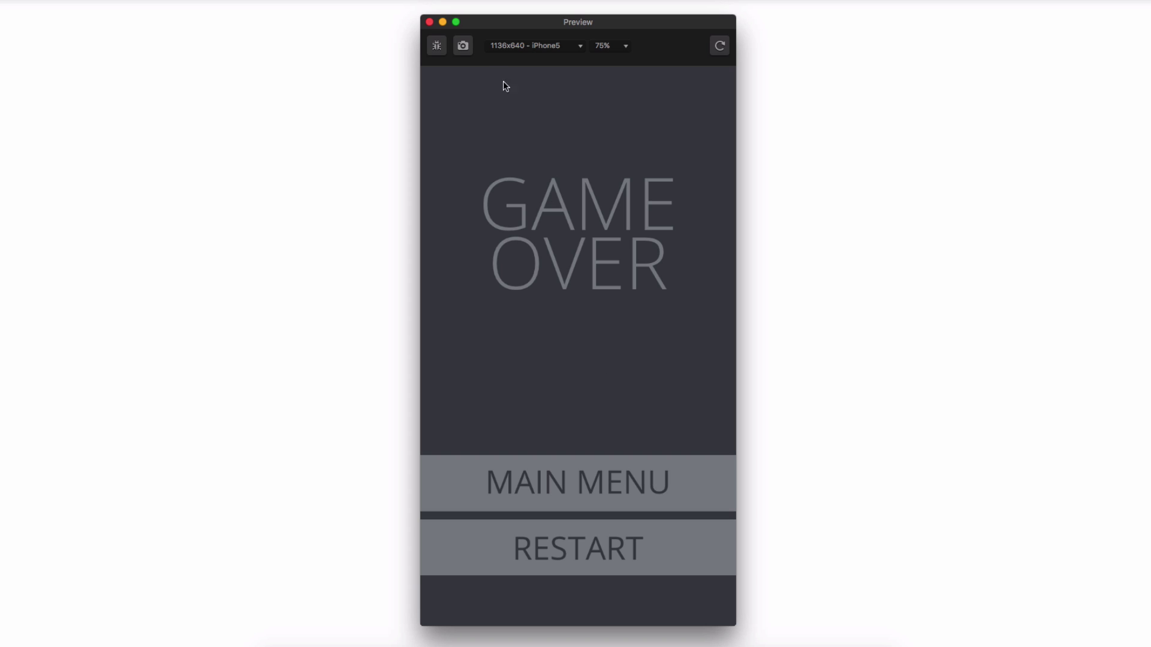
left_click(430, 22)
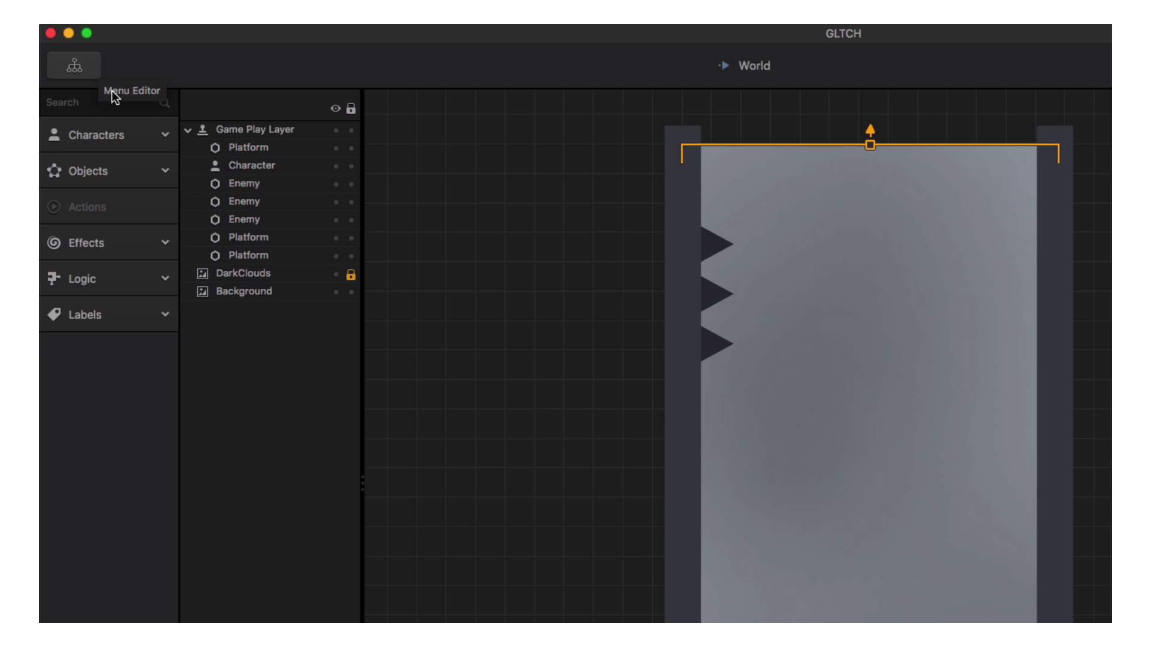
Examine the contents of the Characters, Objects, Effects, Logic and Labels asset categories one by one, collapsing each again
left_click(150, 148)
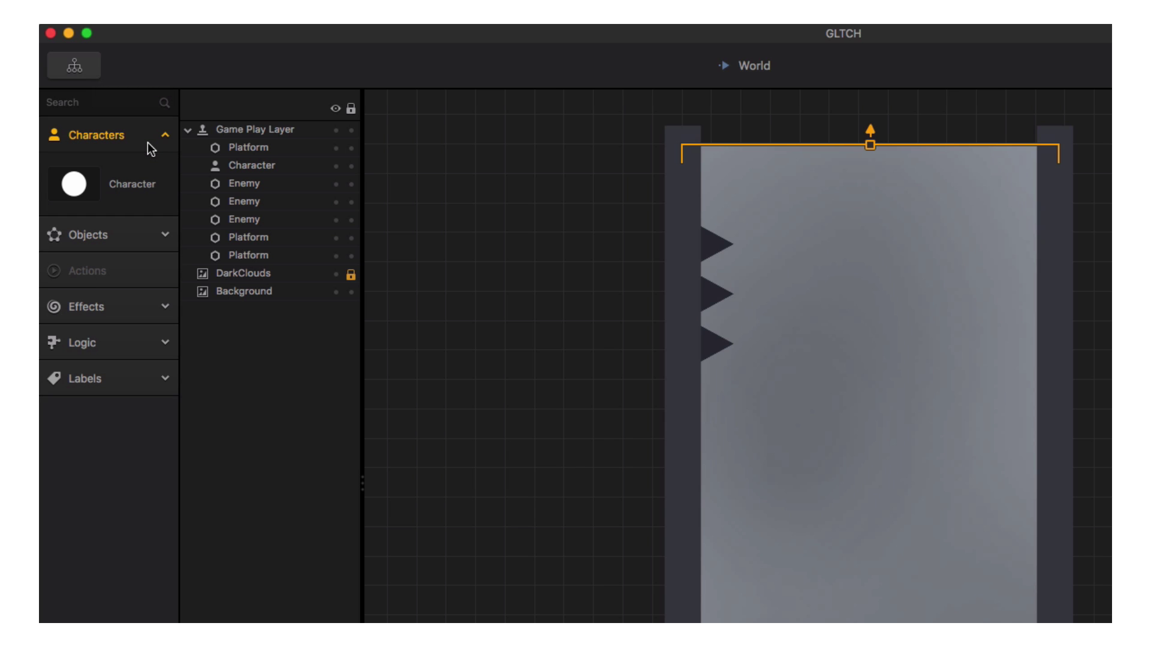
left_click(150, 148)
left_click(151, 170)
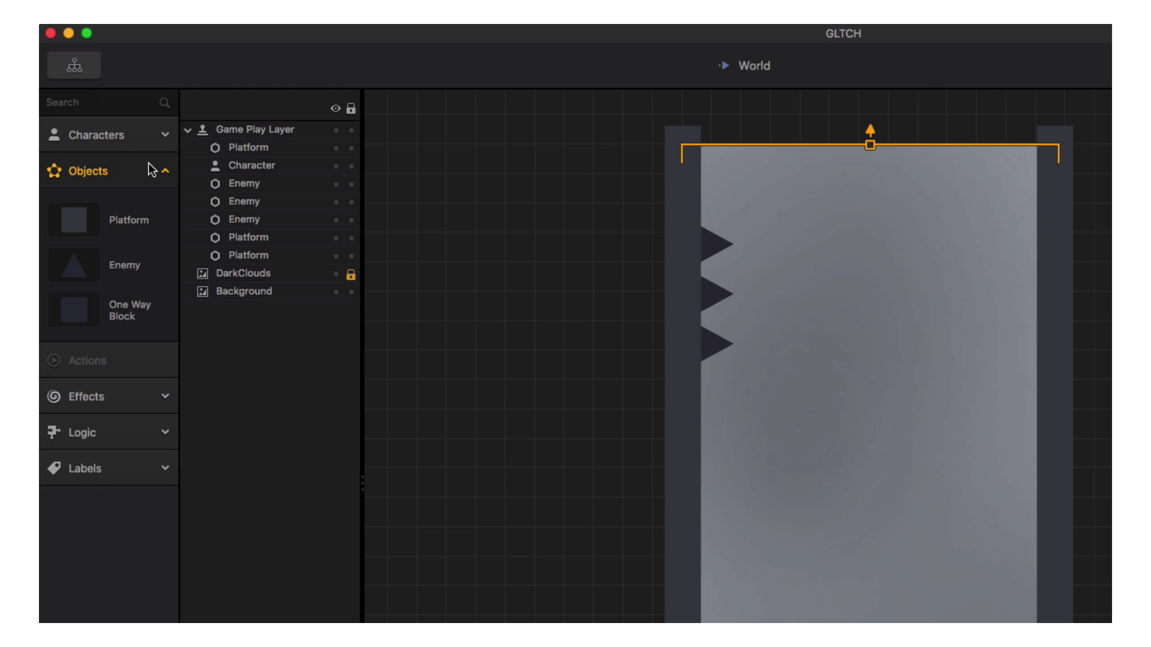
left_click(152, 171)
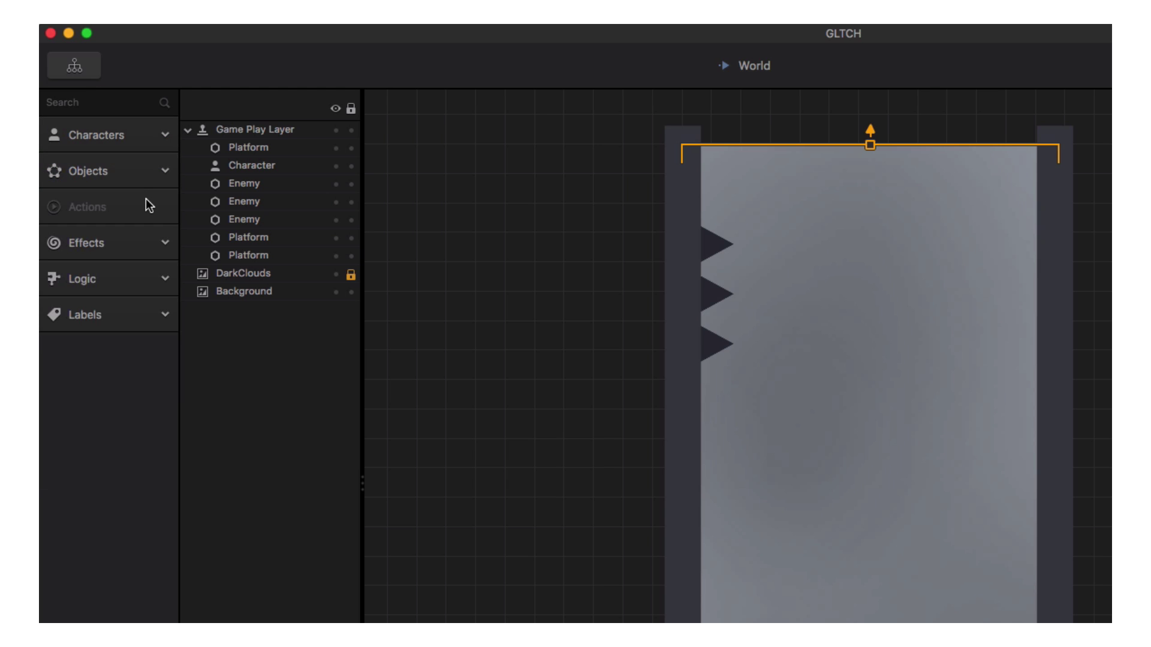
left_click(150, 252)
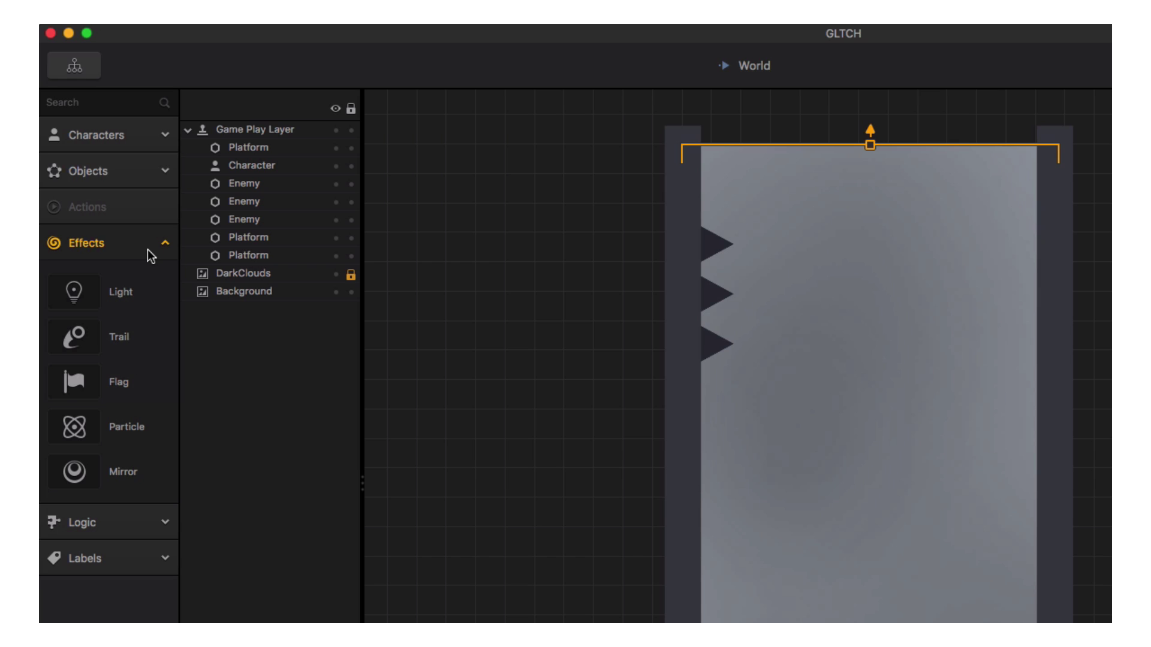
left_click(150, 256)
left_click(152, 280)
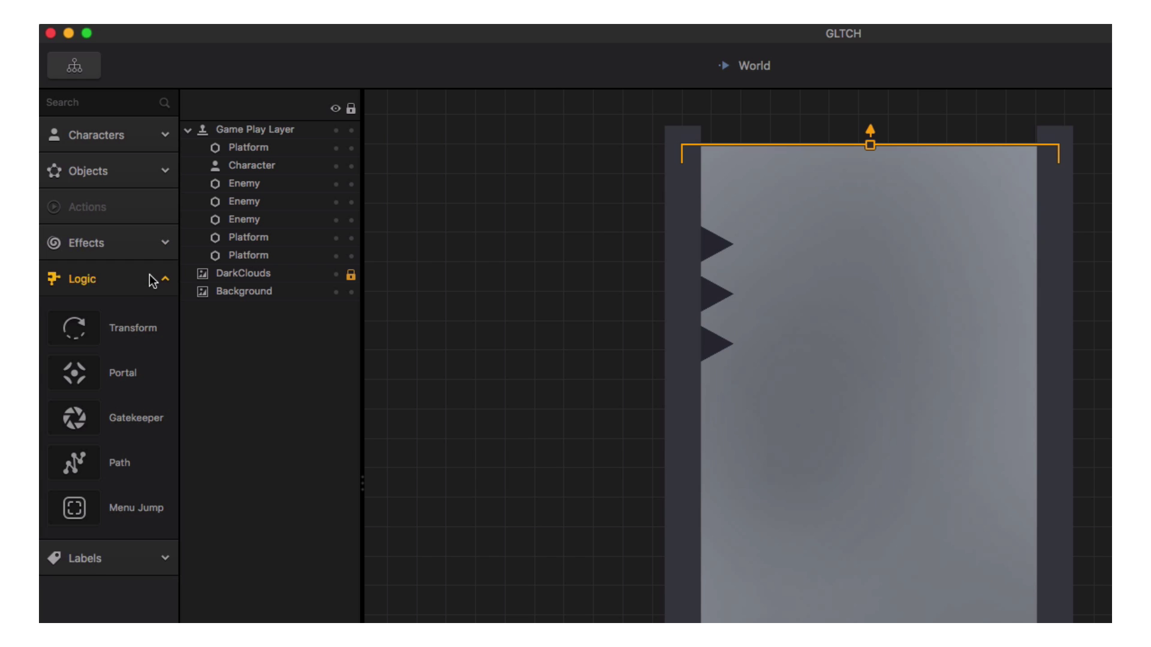
left_click(153, 279)
left_click(151, 303)
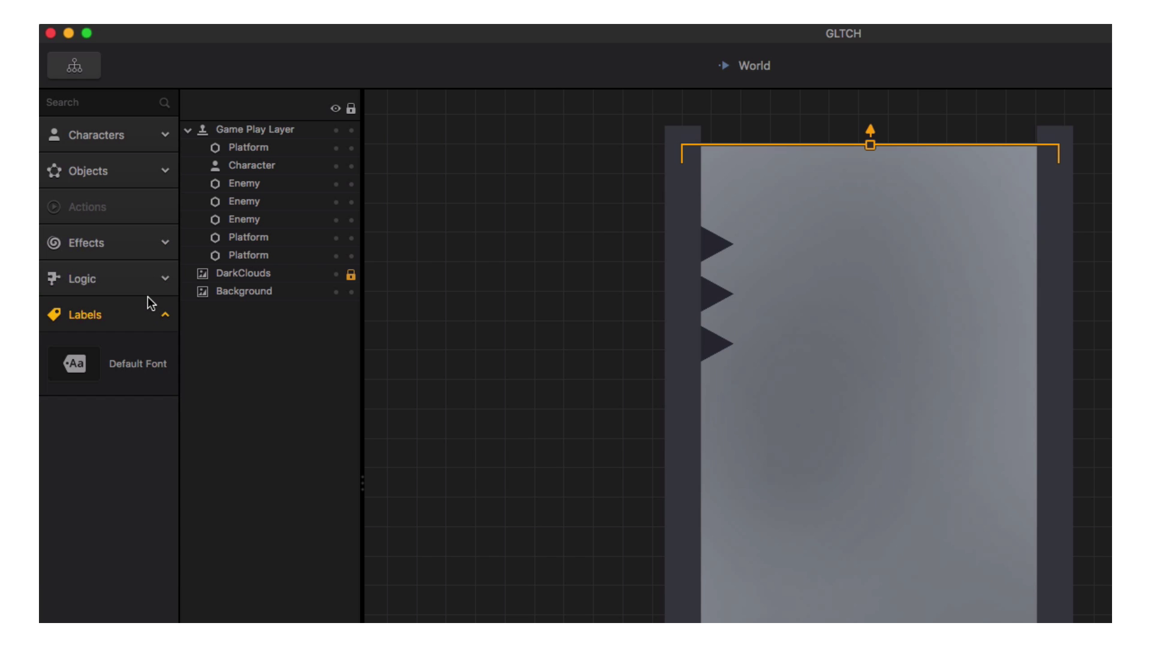
left_click(151, 303)
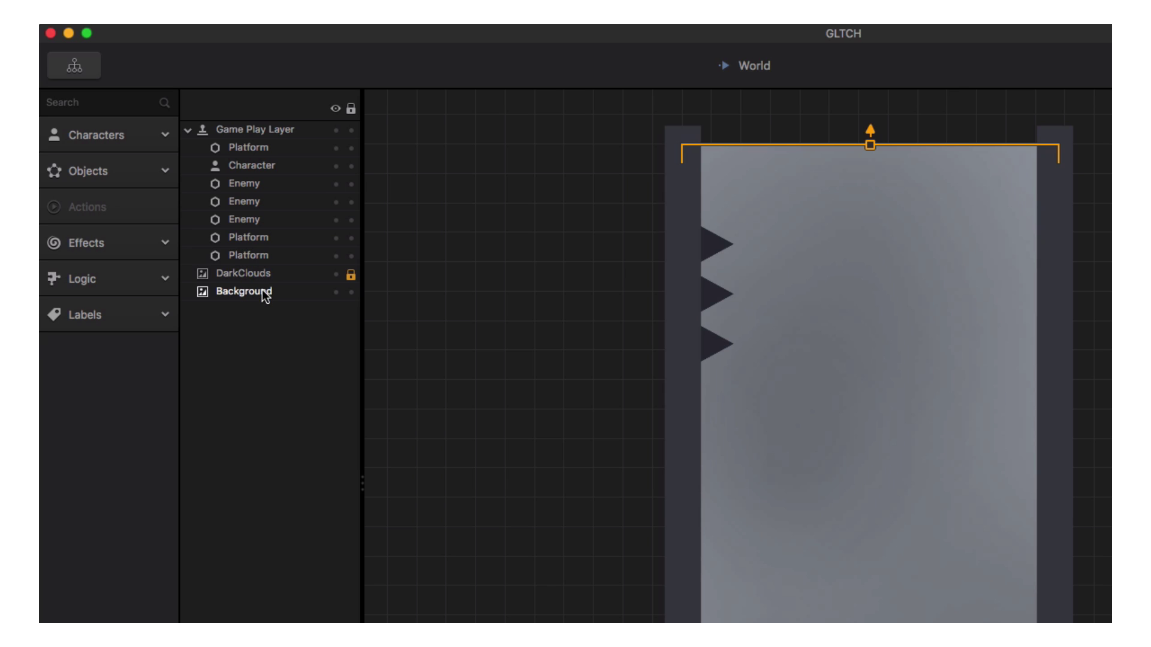
Hide and show the first Platform in the Game Play Layer, and toggle its lock
left_click(266, 150)
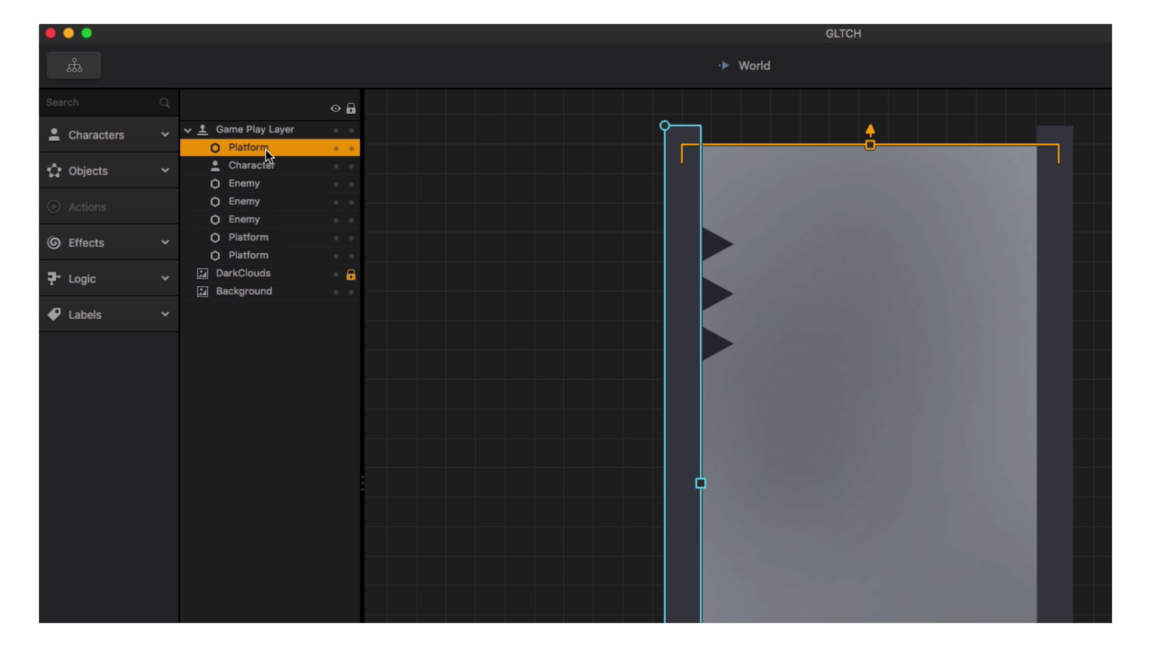
left_click(336, 148)
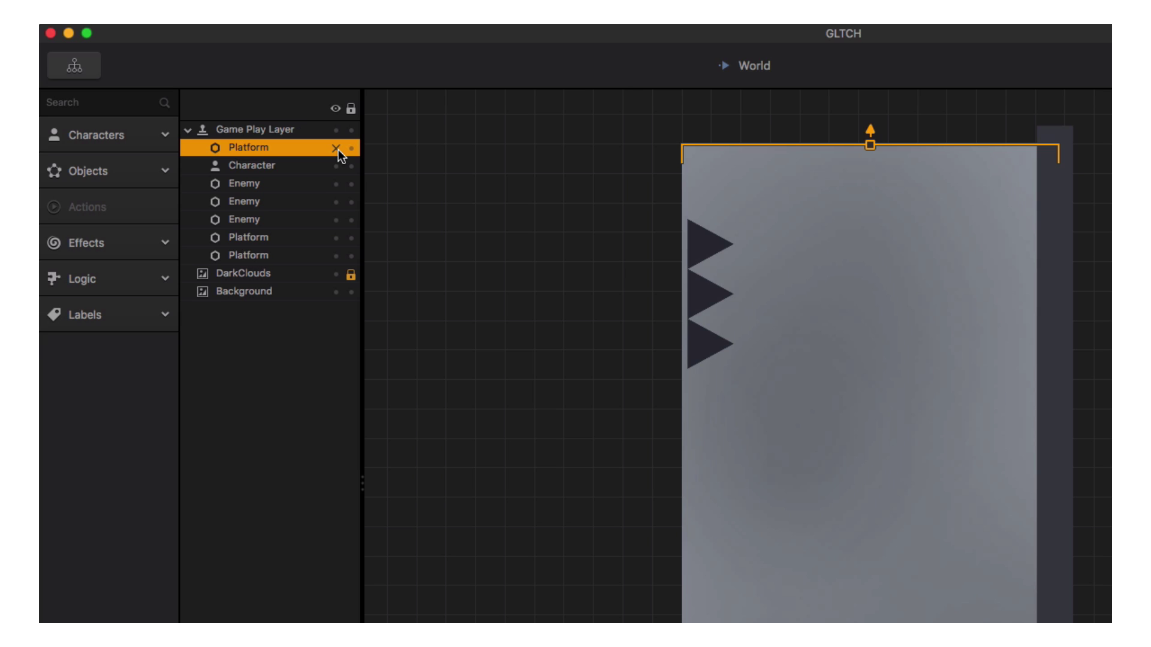
left_click(336, 148)
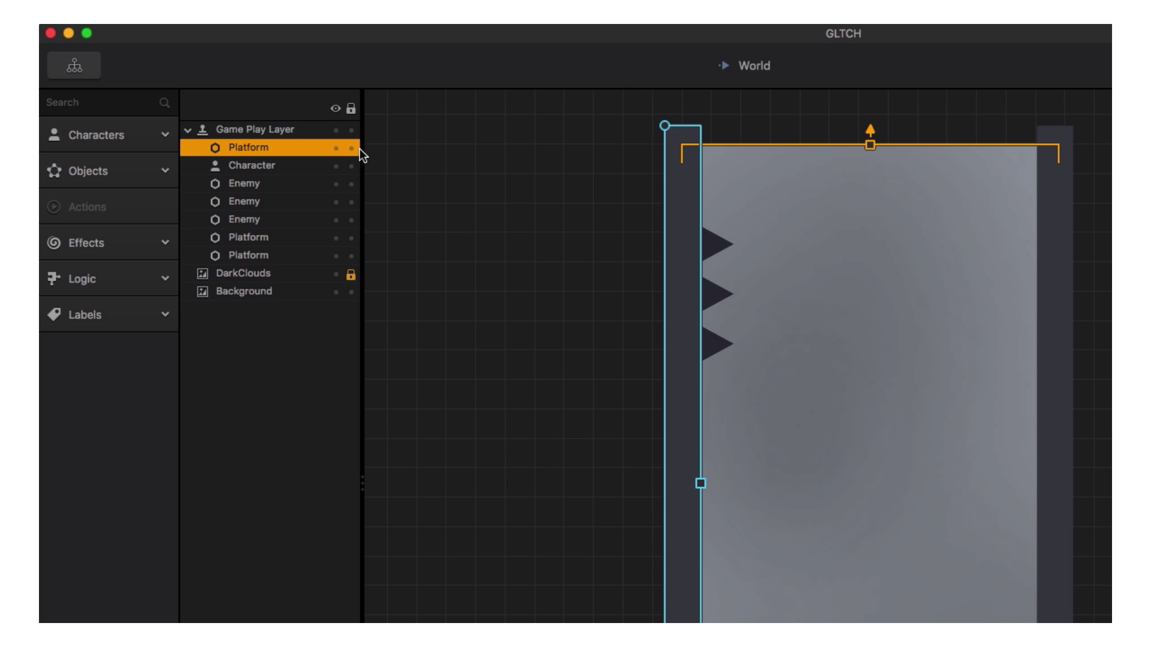
left_click(351, 149)
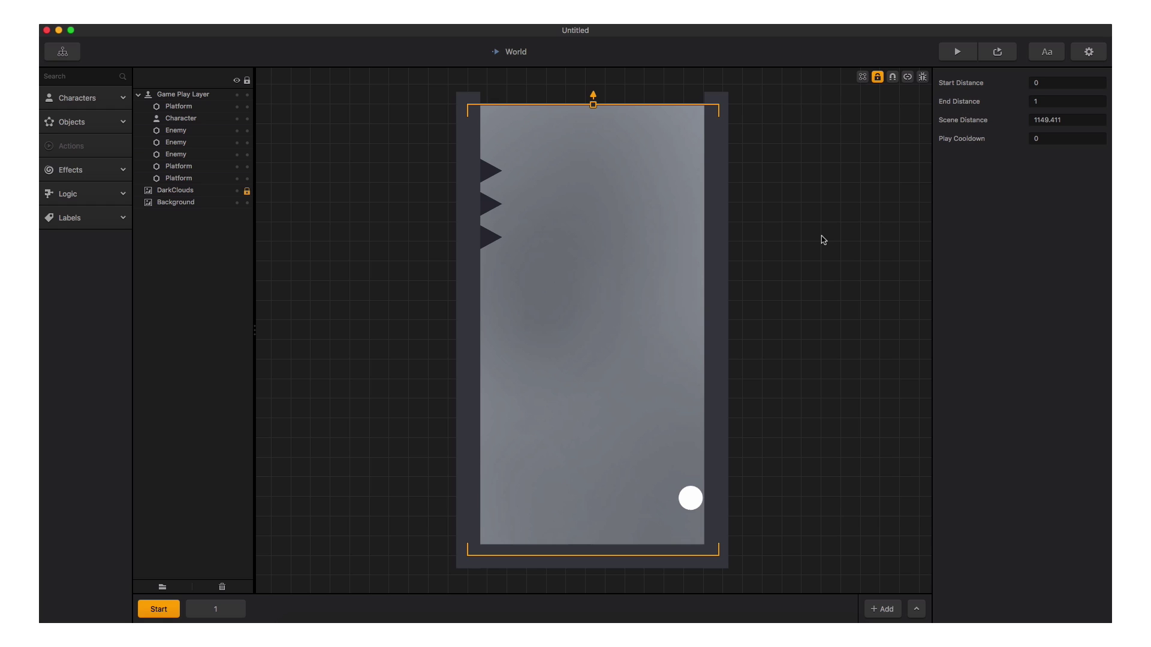
Inspect the properties of the right-hand wall platform in the scene and of the Platform asset among the objects
left_click(718, 192)
left_click(1056, 182)
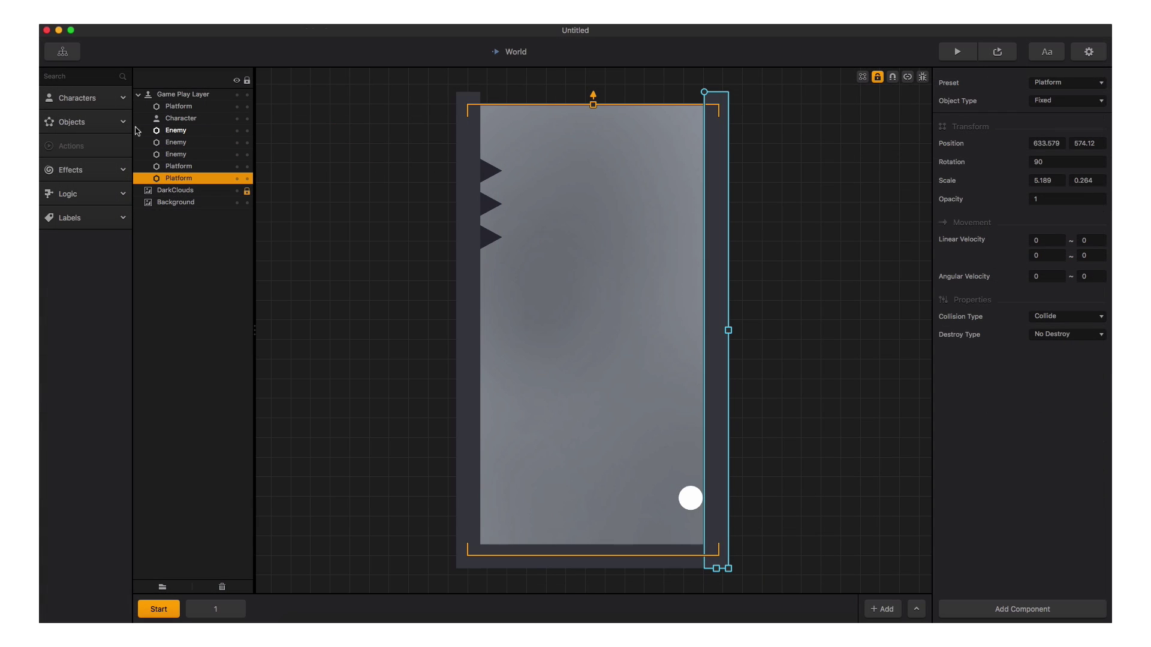
left_click(124, 127)
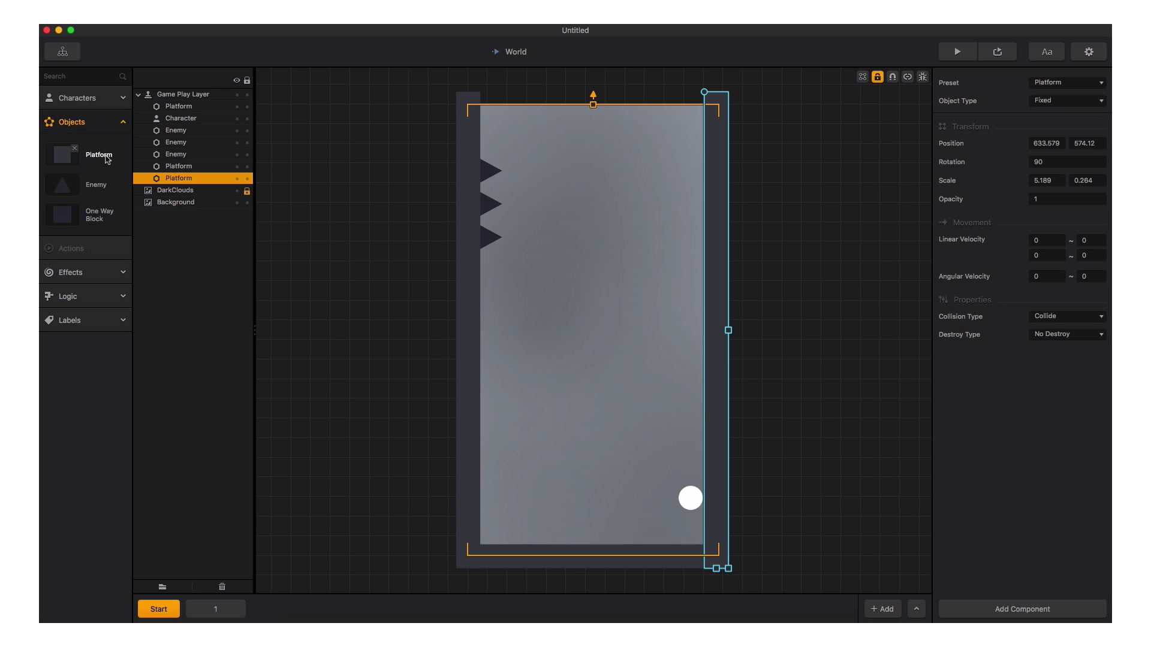
left_click(108, 158)
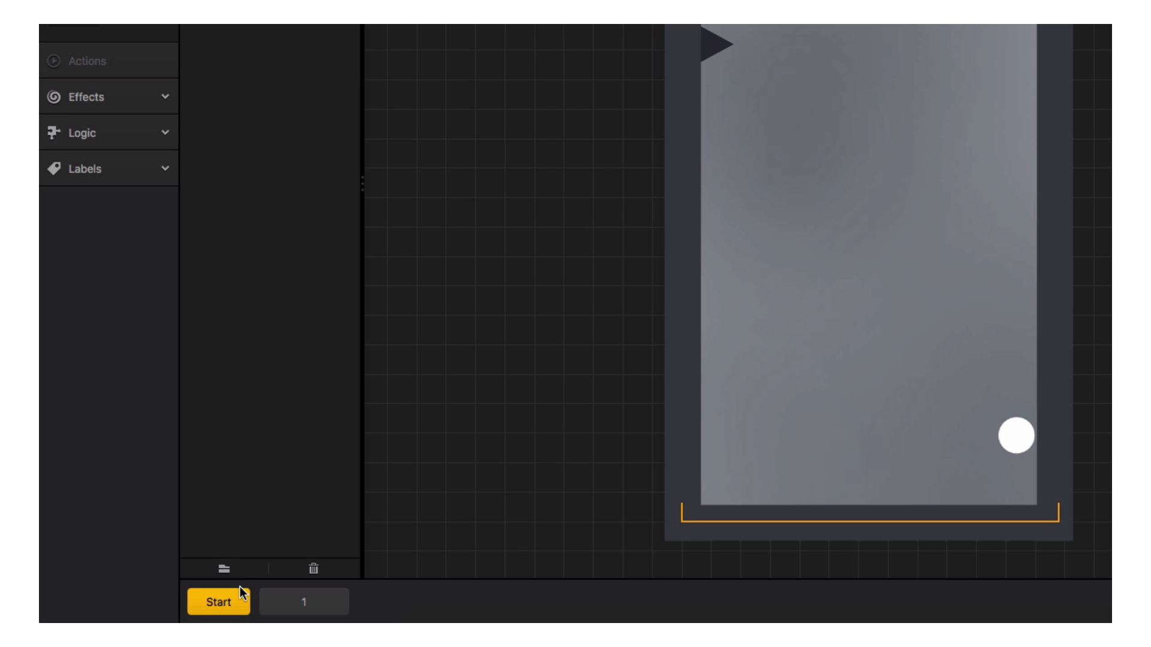
Compare the Start scene with scene 1 by switching between them, ending on scene 1
left_click(328, 597)
left_click(247, 599)
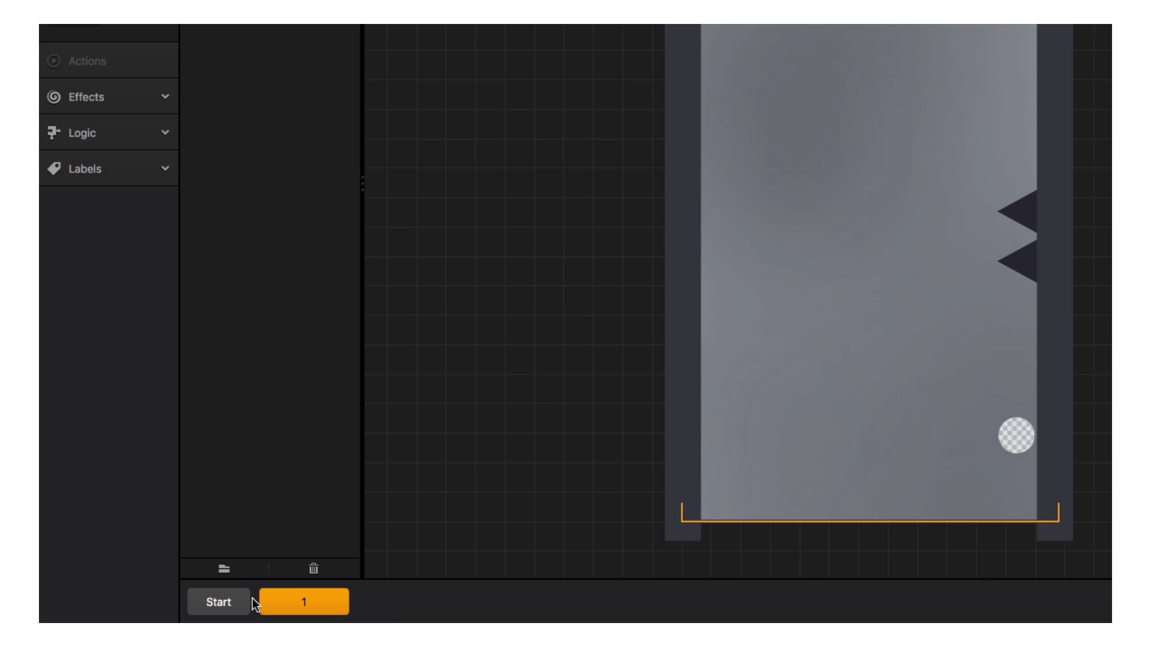
left_click(324, 599)
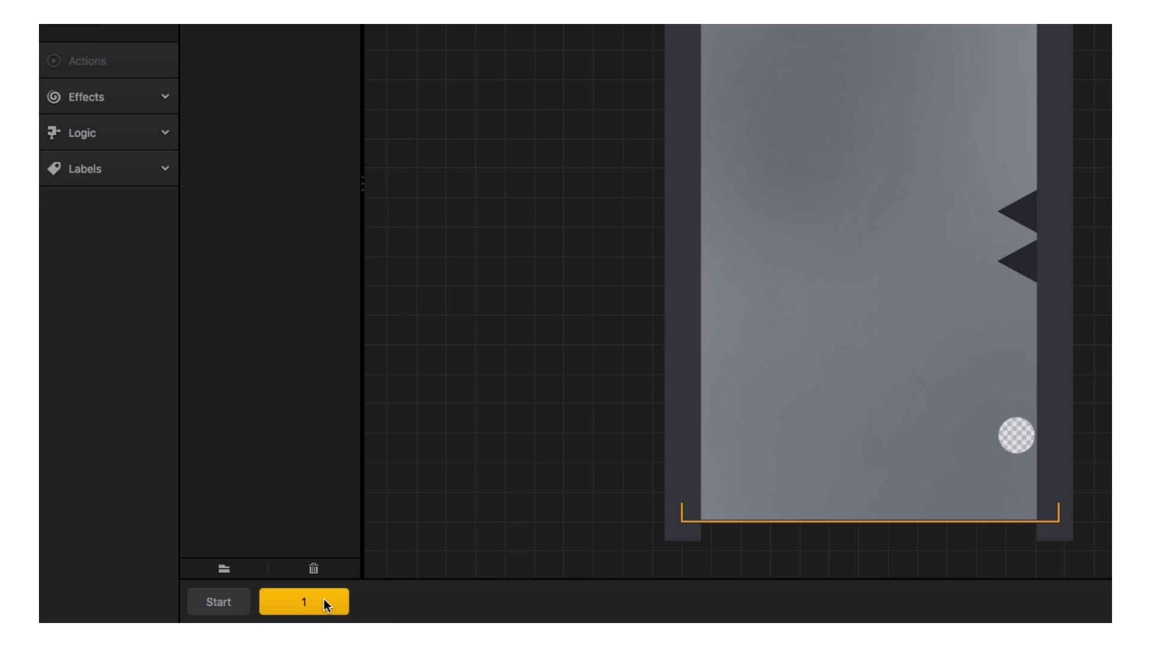
Duplicate scene 1 as scene 2, move its lower right-wall enemy into the open area, and undo the move
left_click(324, 599)
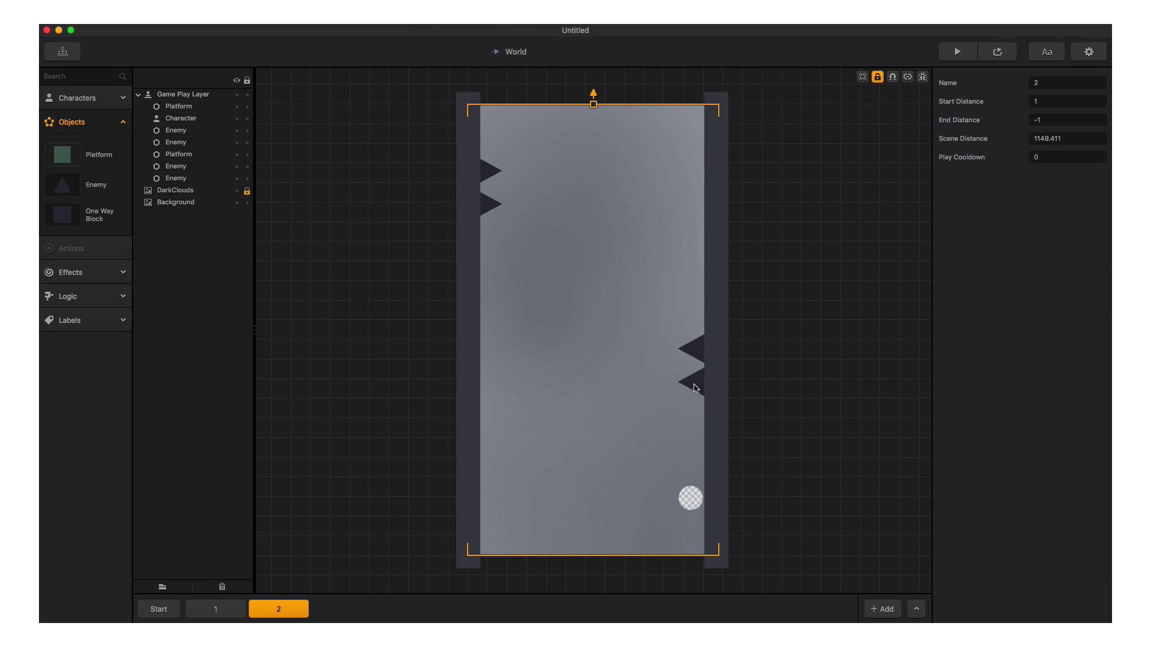
left_click_drag(1011, 266, 1003, 292)
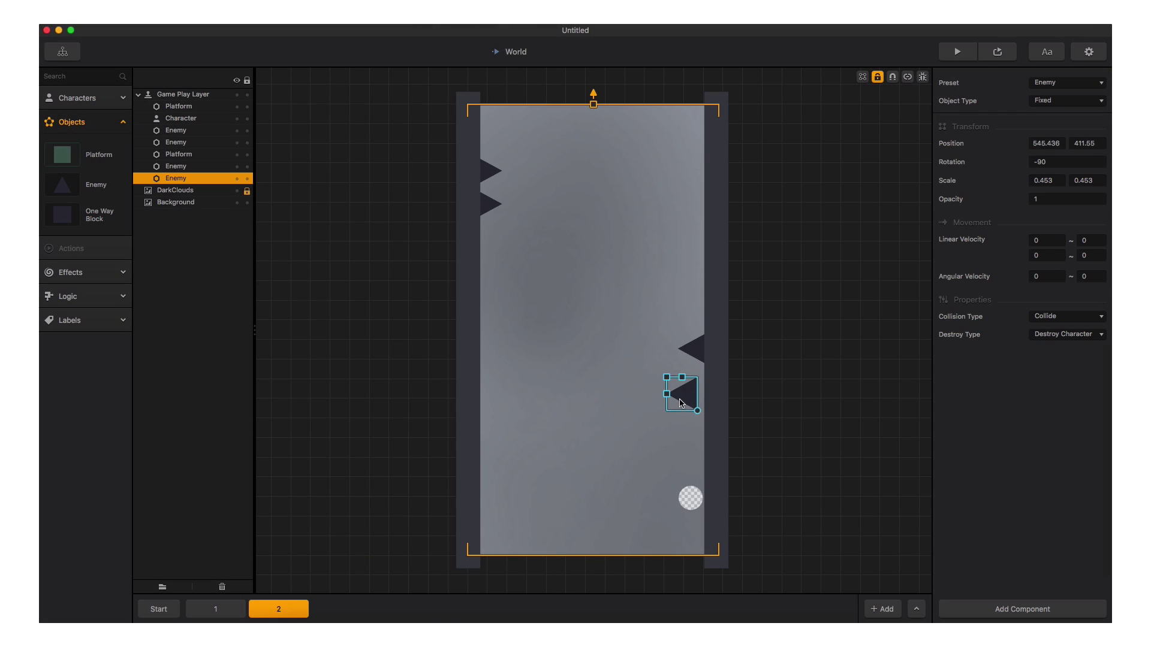
left_click_drag(681, 402, 624, 382)
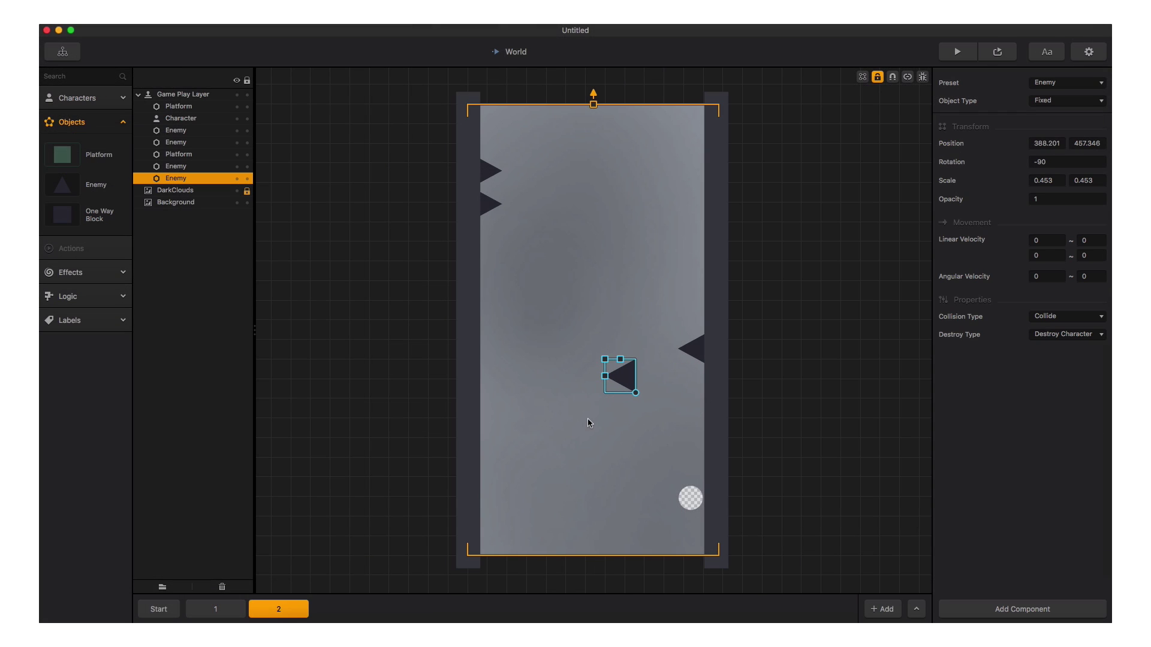
key("super+z")
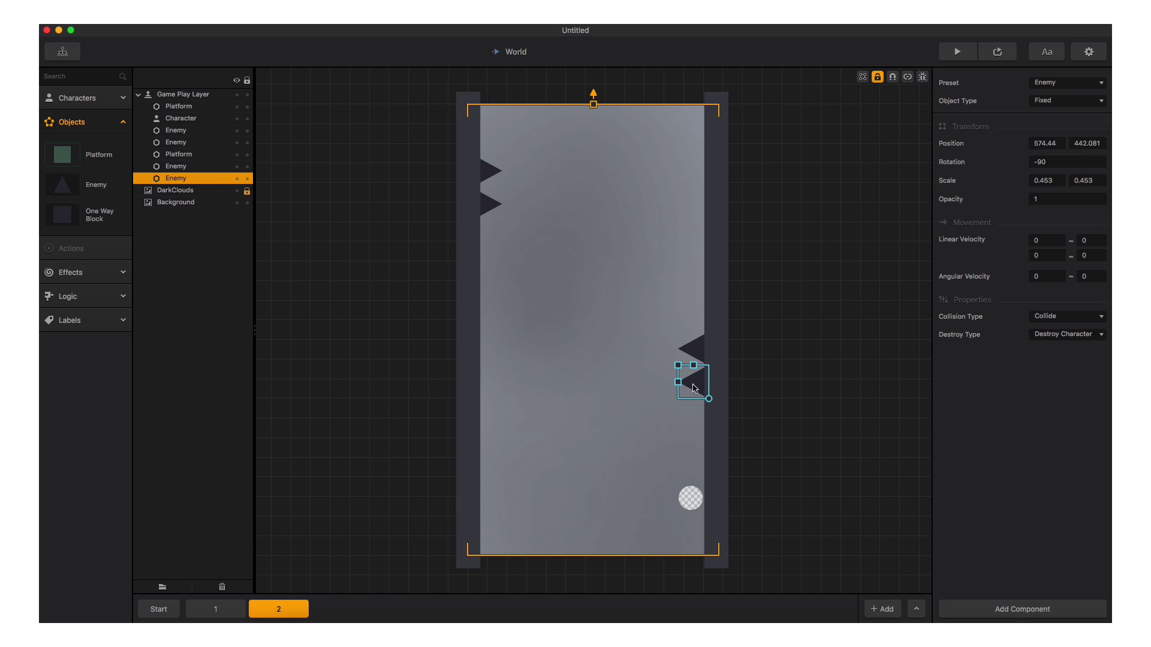
Move the lower right-wall enemy in scene 2 to the middle of the play area, nudging it sideways along the way
left_click_drag(686, 384, 573, 417)
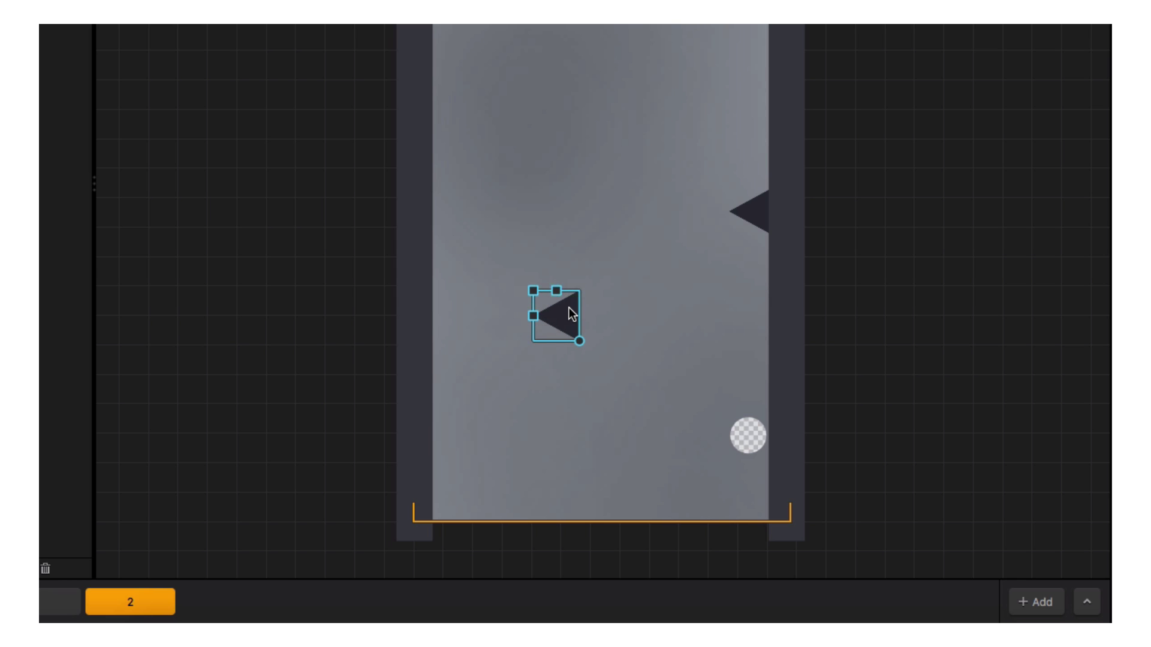
key("Right")
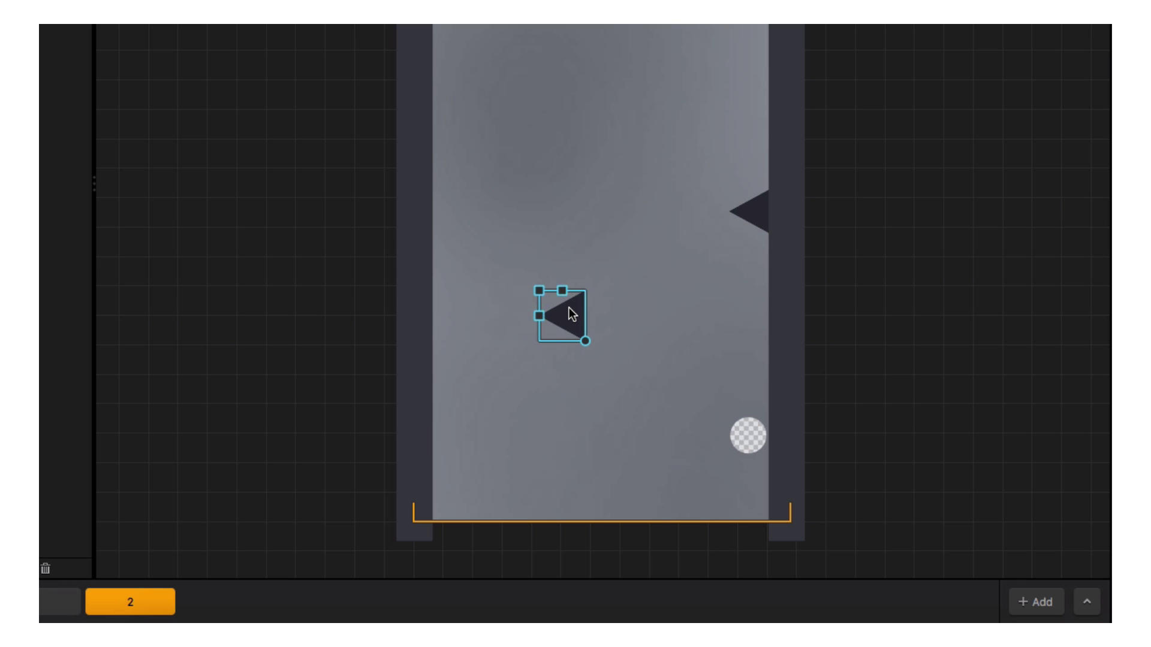
key("Left")
key("Left")
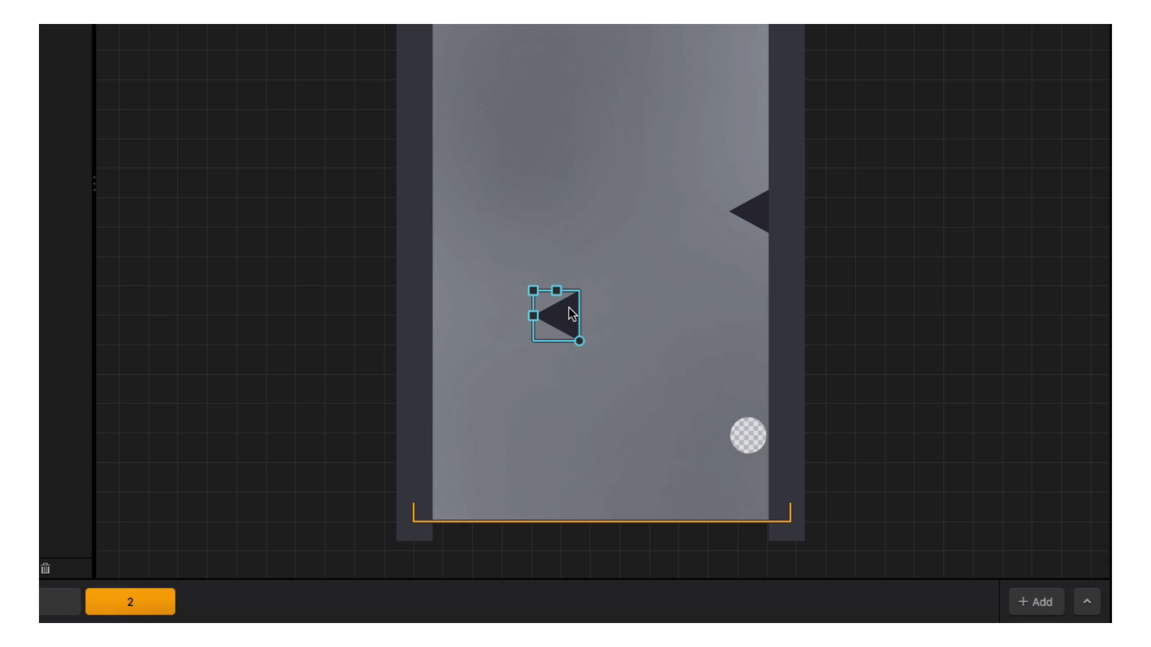
key("Left")
left_click_drag(570, 308, 609, 263)
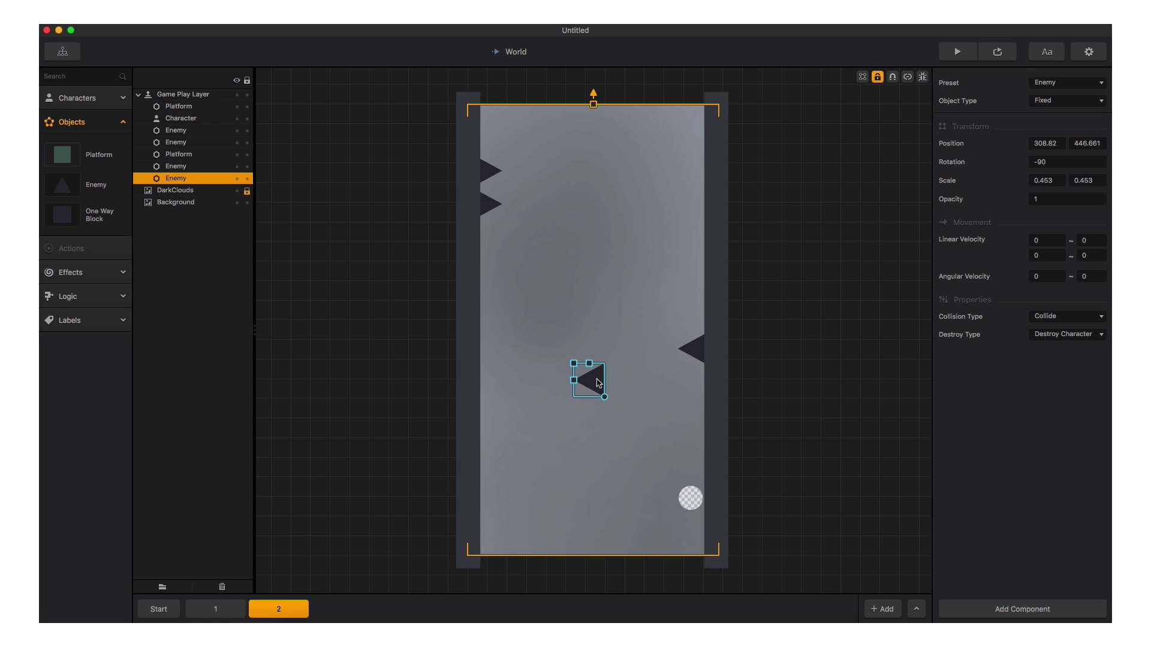
Duplicate the central enemy once on each of its four sides, and undo all four copies
key("super+d")
key("super+d")
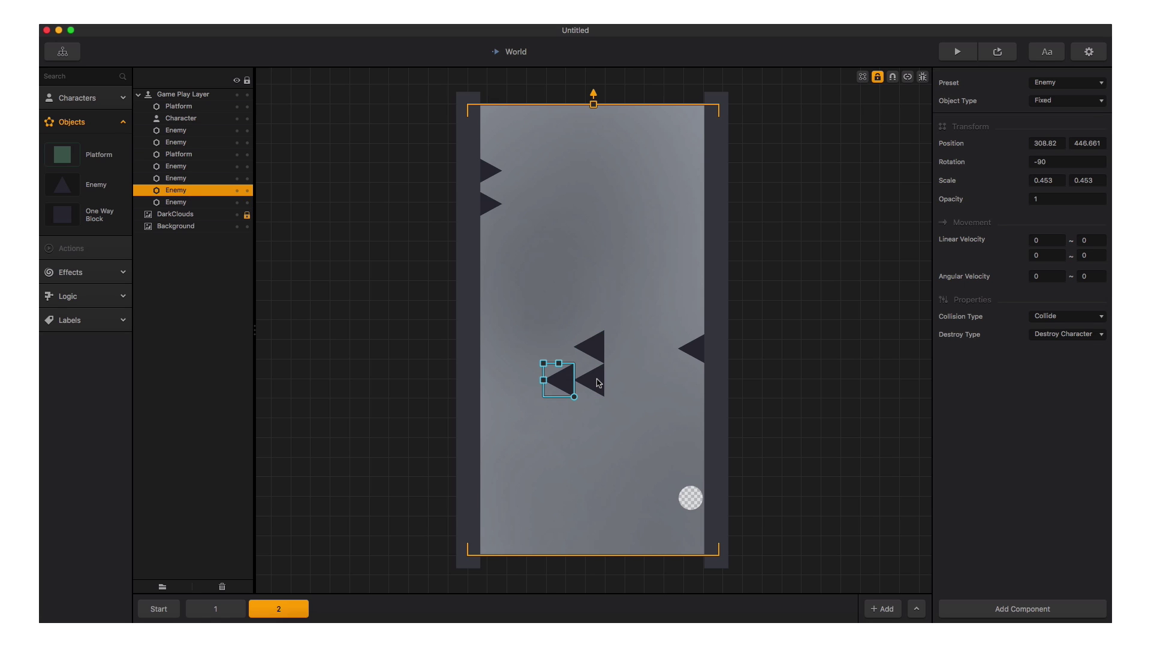
key("super+d")
key("super+d")
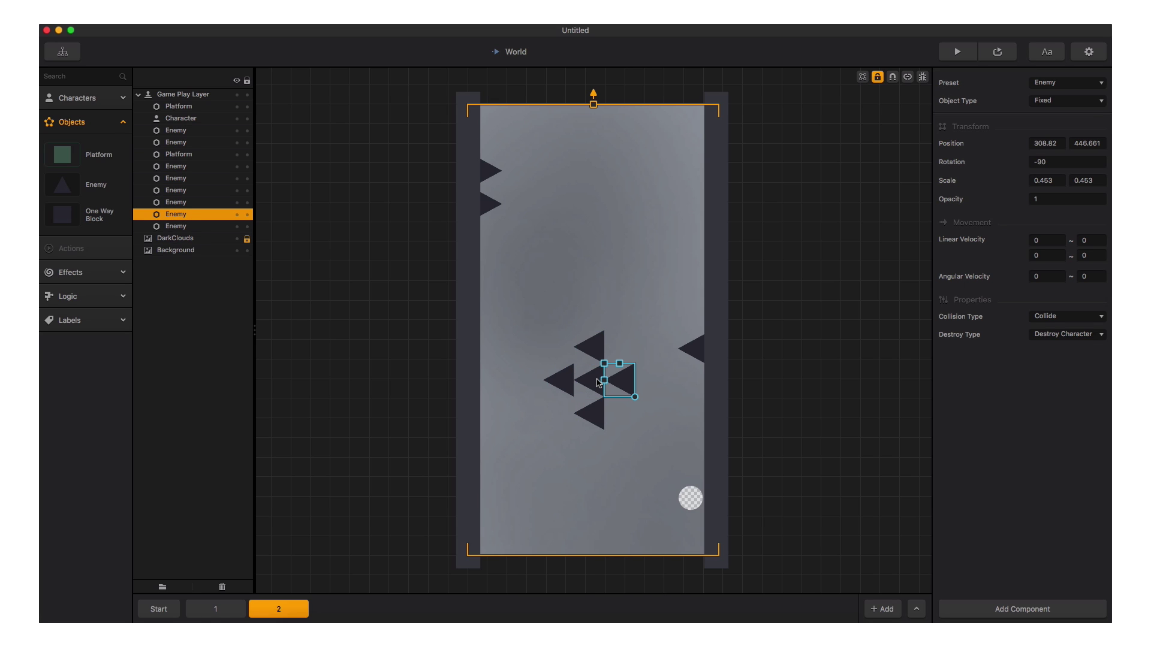
key("super+z")
key("super+z")
key("super+z")
key("super+z")
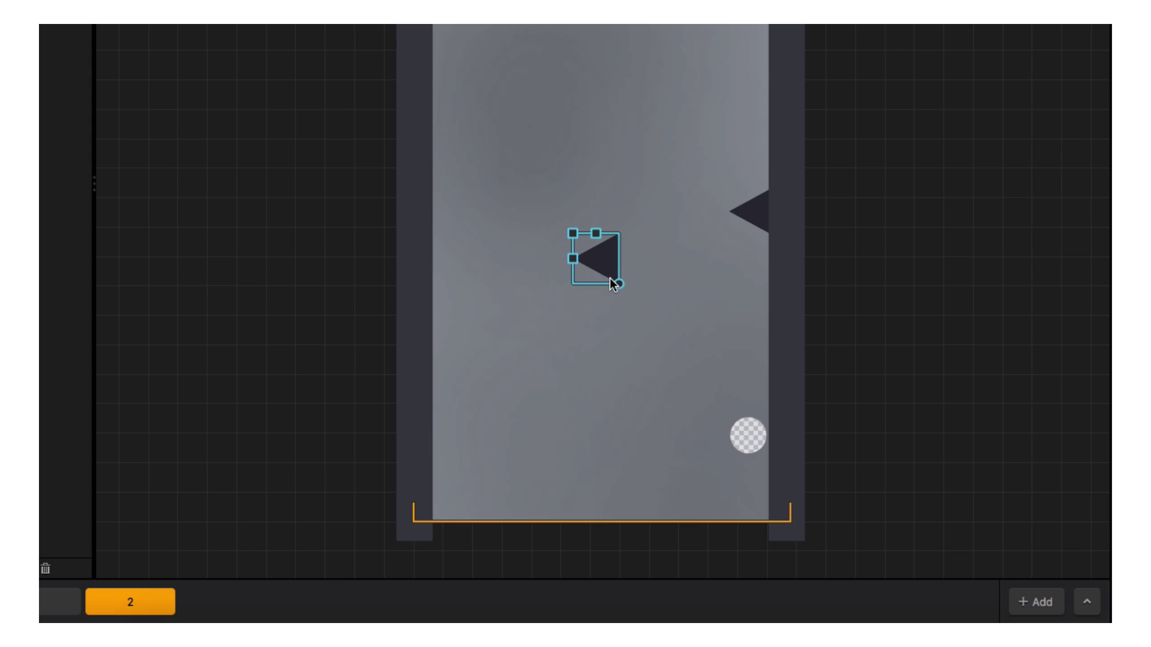
Enlarge the central enemy to a scale of about 1.277 by 2.018 and set its rotation to -60
left_click_drag(596, 233, 499, 185)
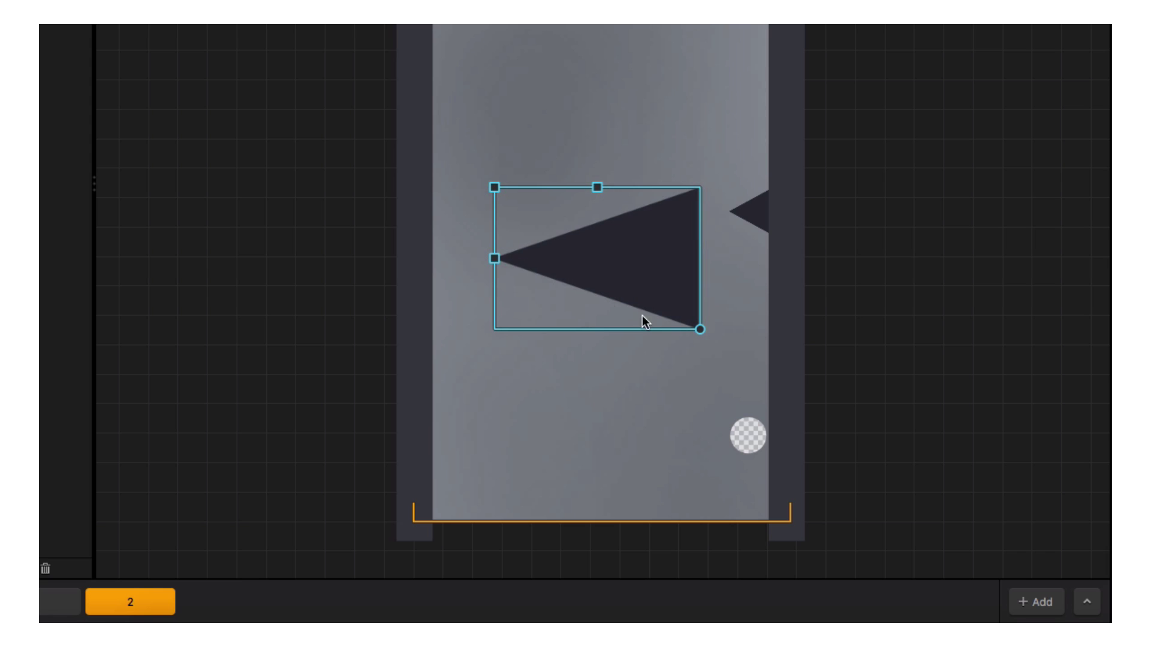
left_click_drag(699, 328, 647, 70)
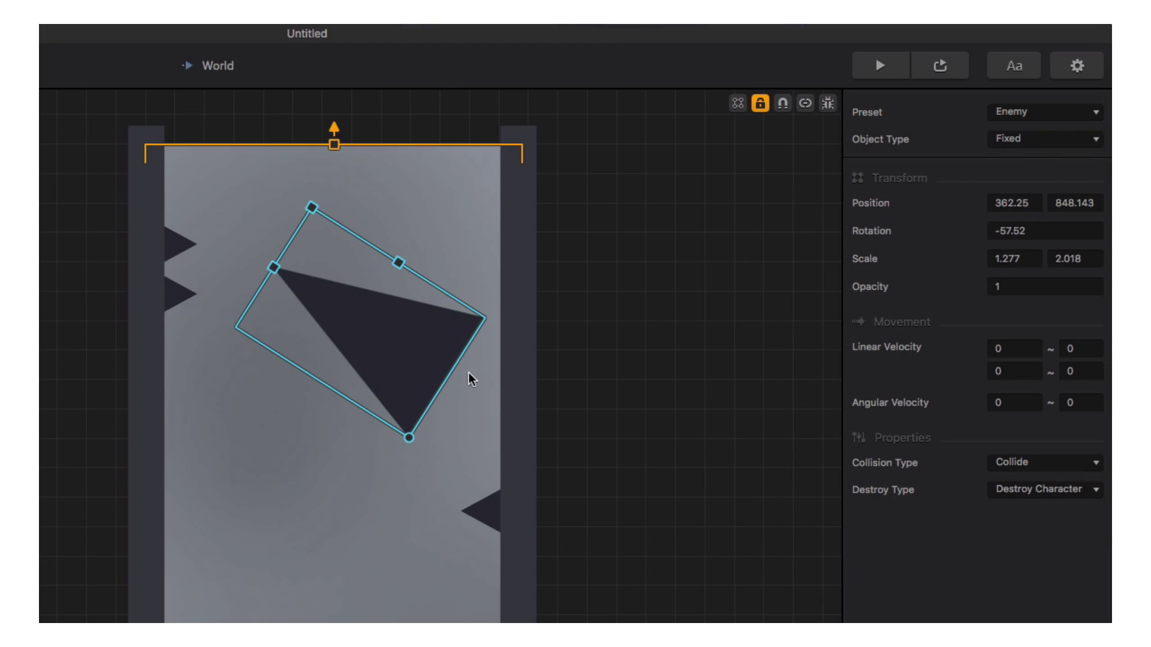
left_click_drag(1029, 232, 993, 232)
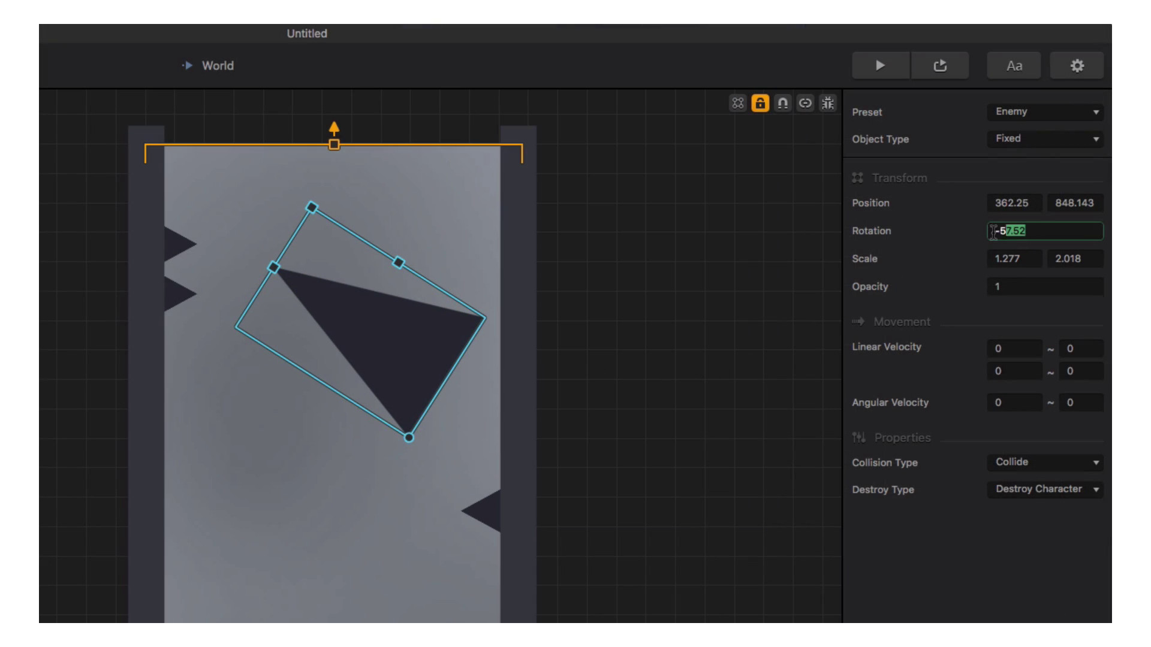
type("-60")
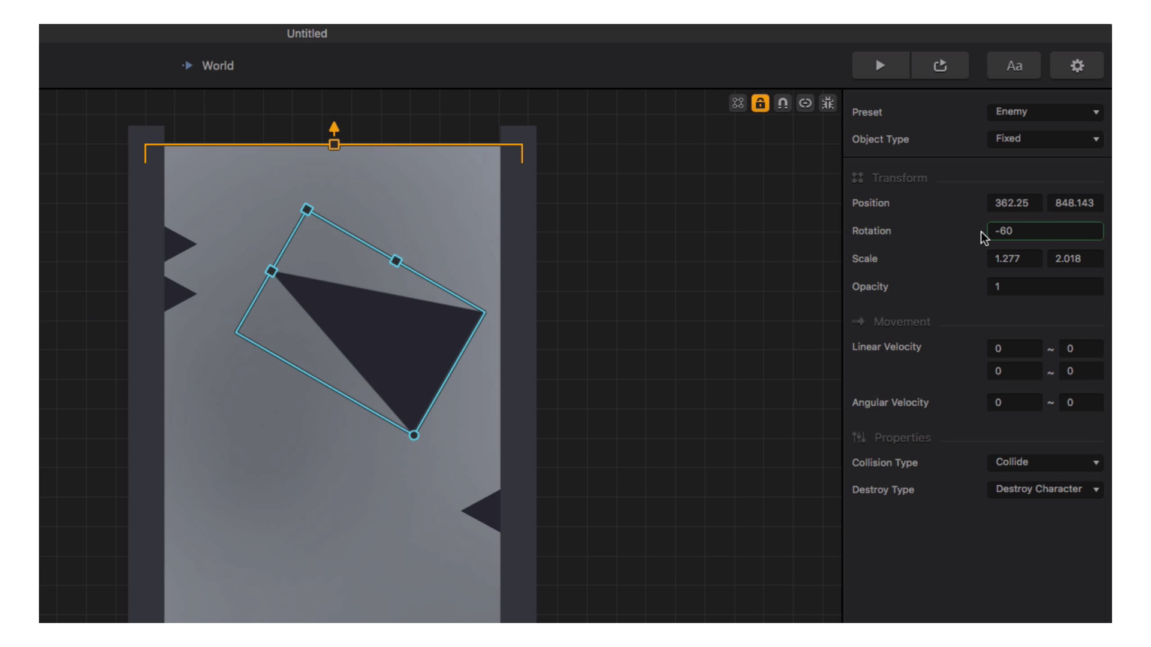
left_click(952, 239)
Compare the small right-wall enemy's properties with those of the enlarged enemy, and undo the latest changes to the enlarged one
left_click(488, 514)
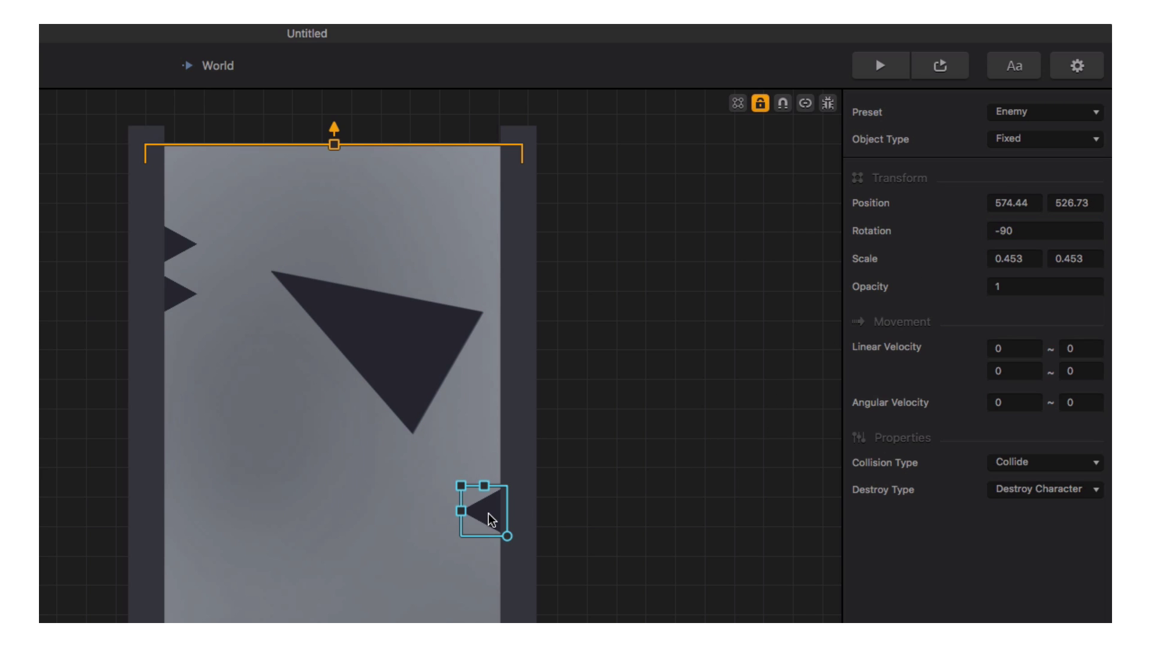
left_click(527, 329)
left_click(430, 324)
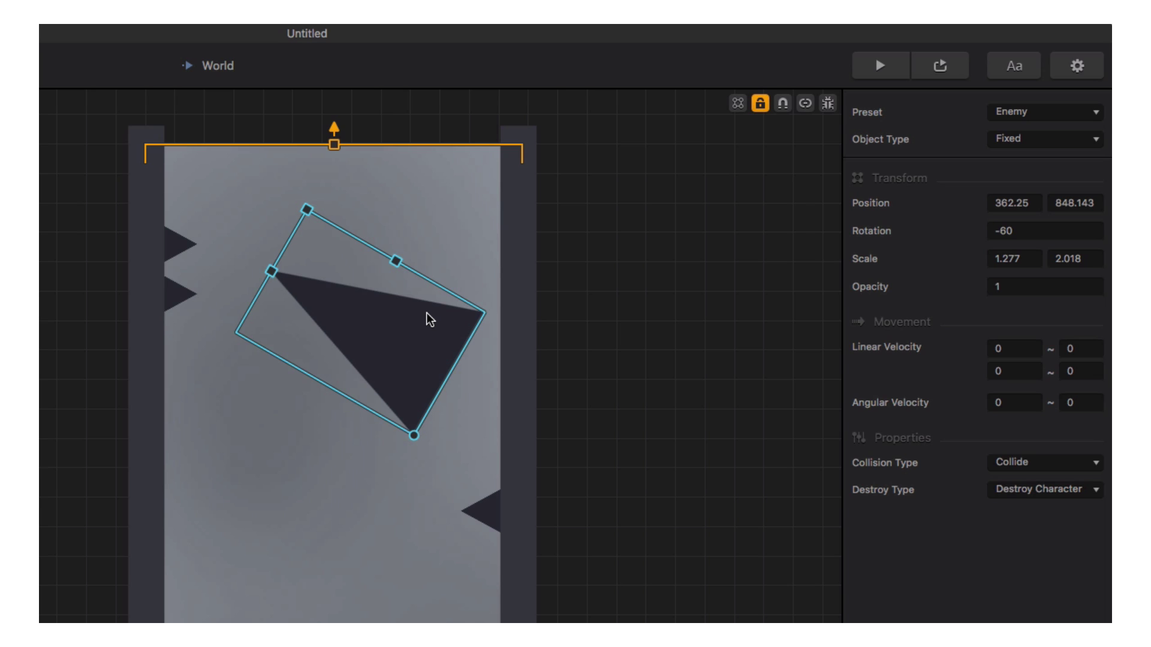
key("super+z")
key("super+z")
key("super+z")
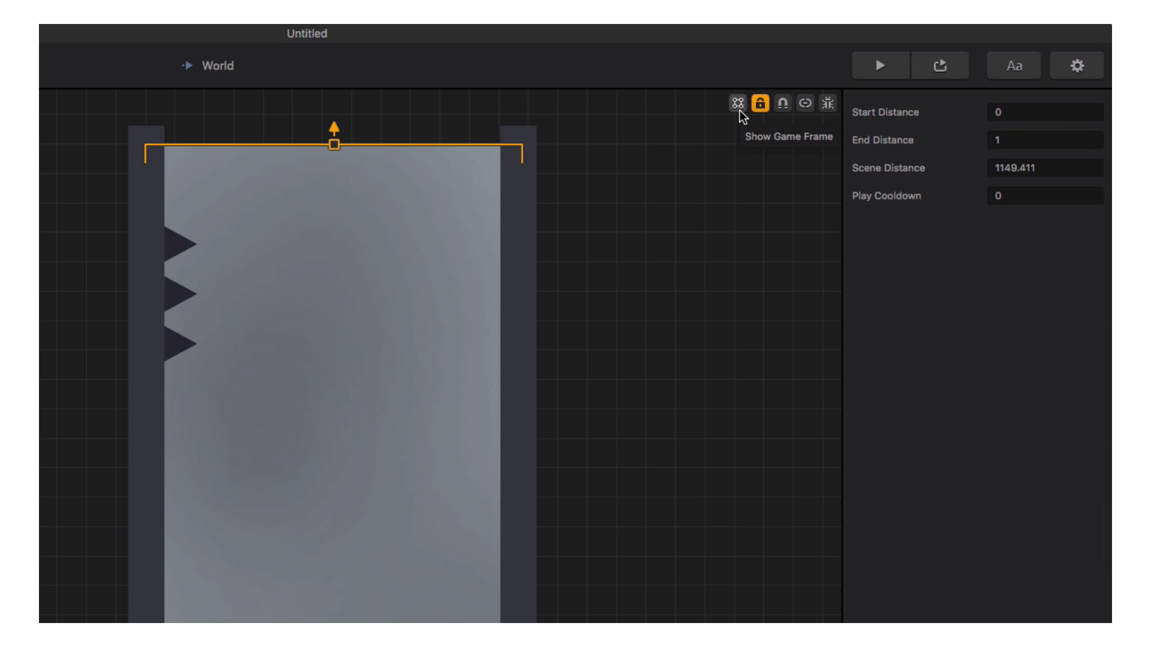
Show the game frame in the Start scene and hide it again
left_click(738, 104)
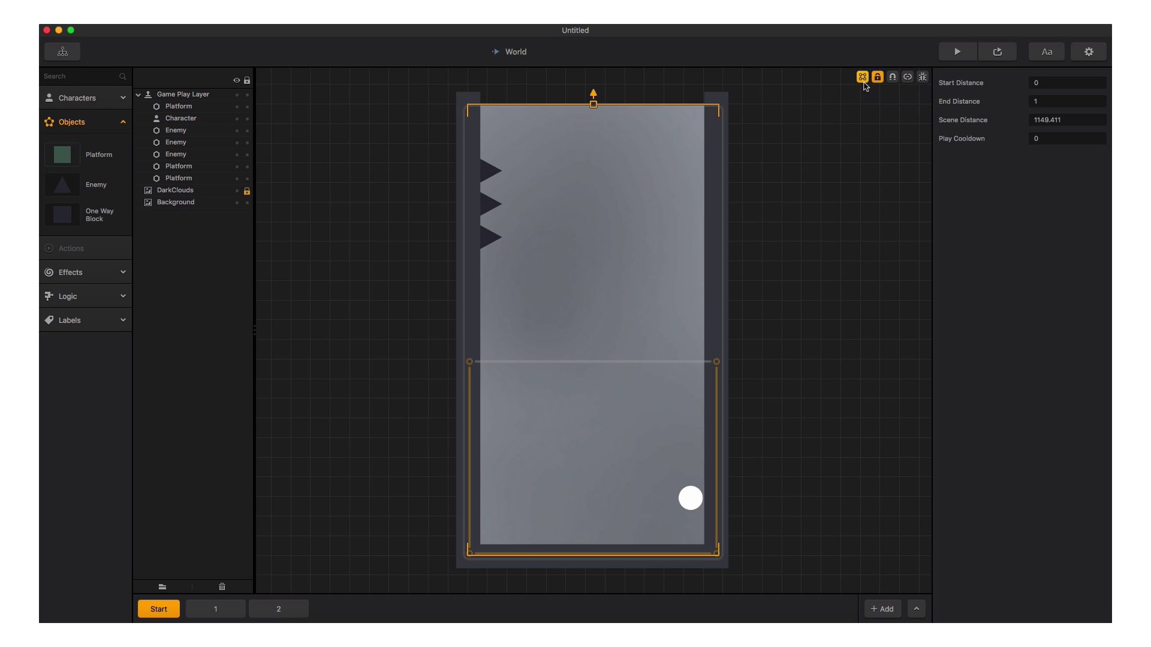
left_click(864, 82)
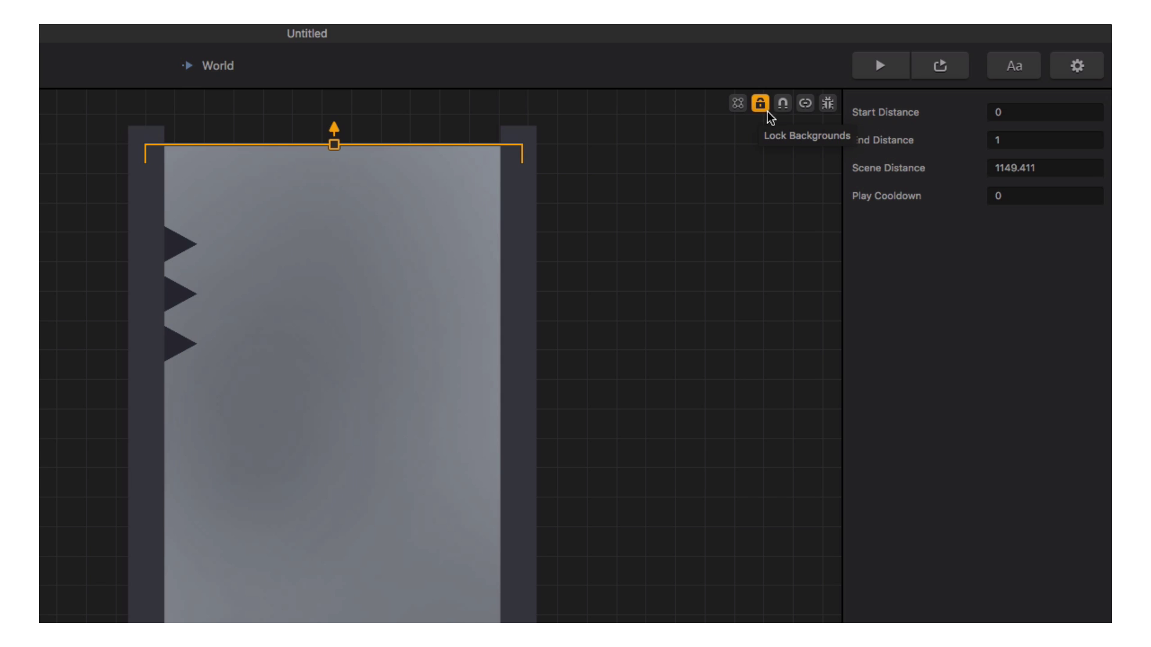
left_click(775, 111)
Link the three left-wall enemies to one another in connection mode, and turn the mode off again
left_click(804, 108)
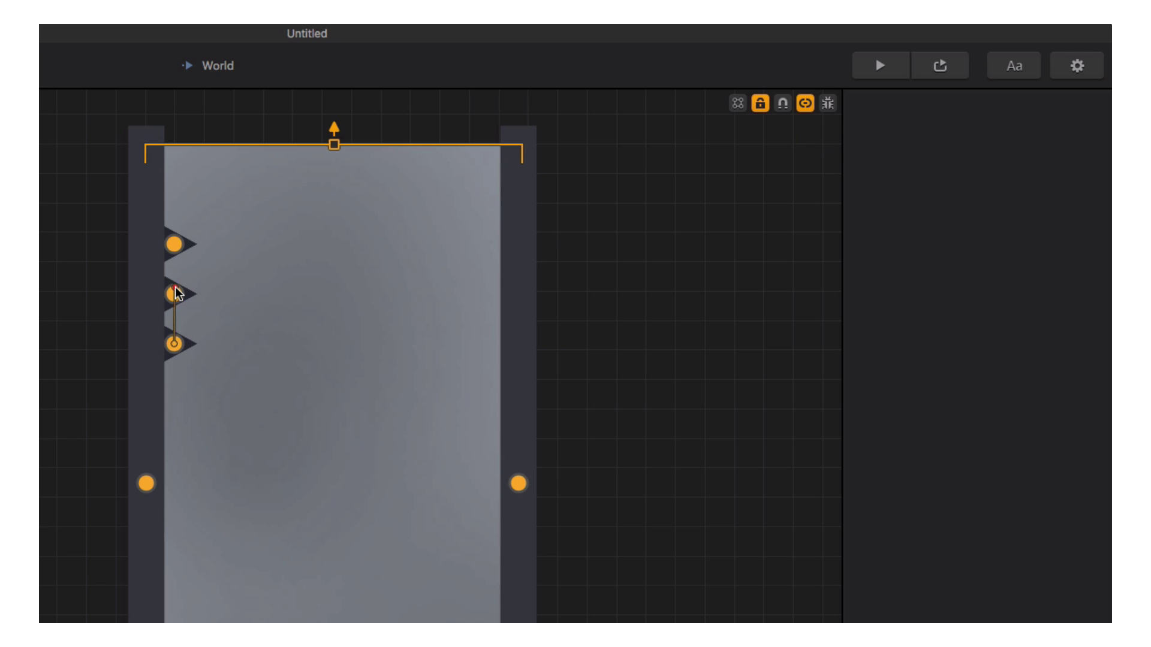
left_click_drag(171, 339, 174, 343)
left_click_drag(174, 244, 174, 294)
left_click(803, 106)
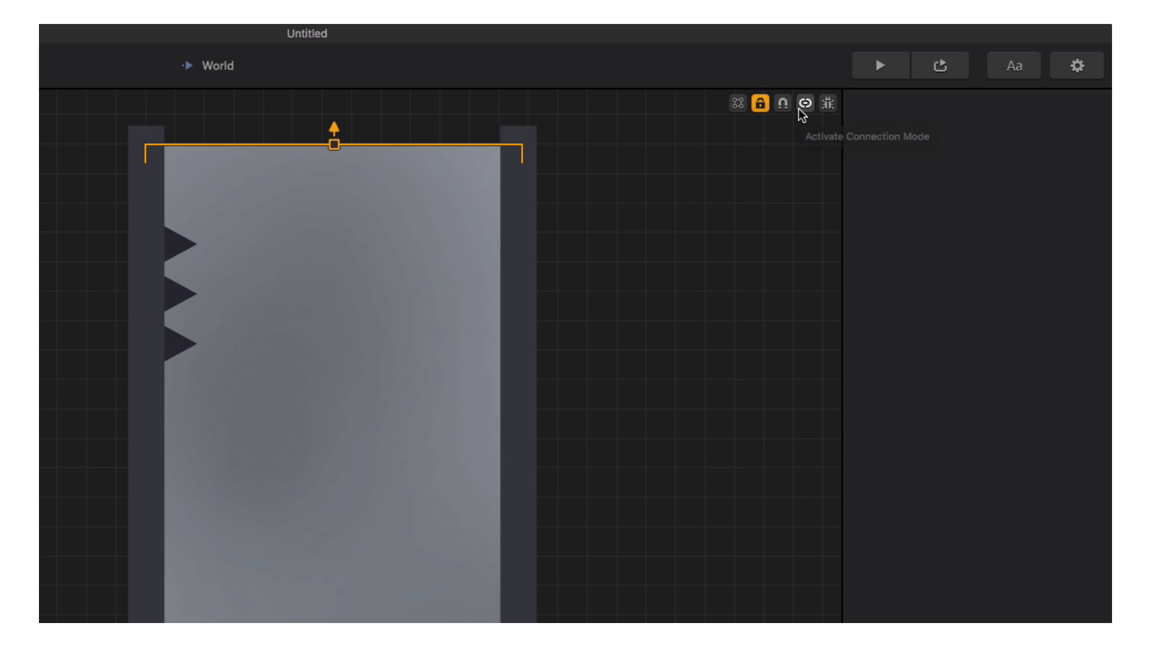
Duplicate the linked left-wall enemies and place the copy near the right wall at about 484, 809
left_click(186, 348)
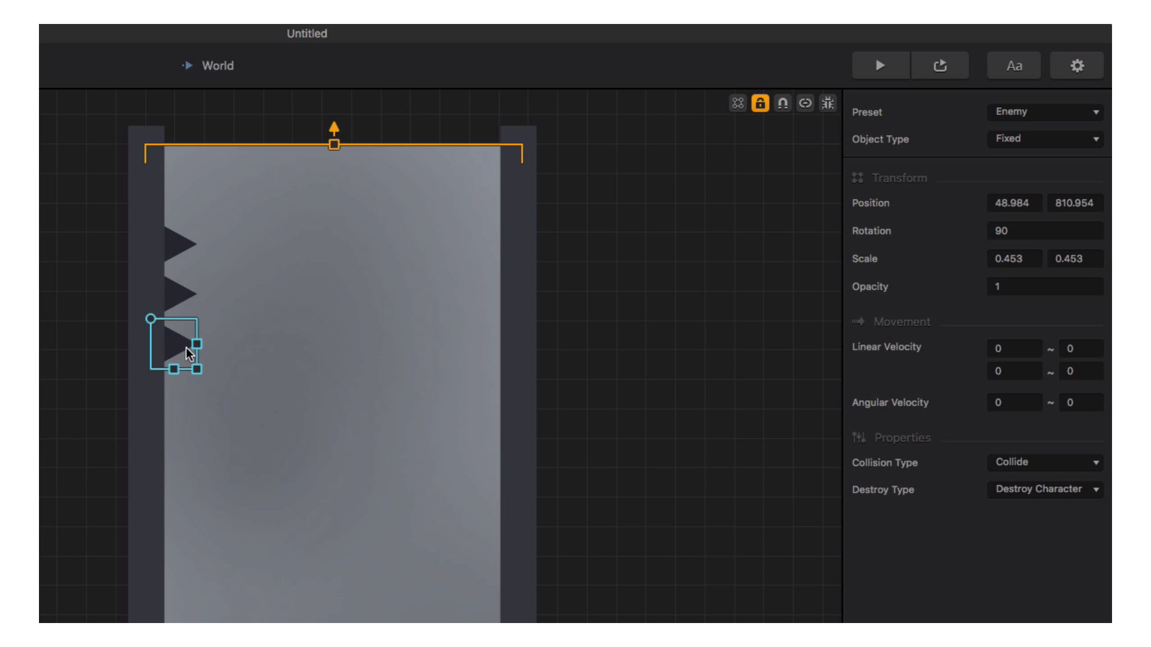
key("super+d")
left_click_drag(204, 350, 425, 350)
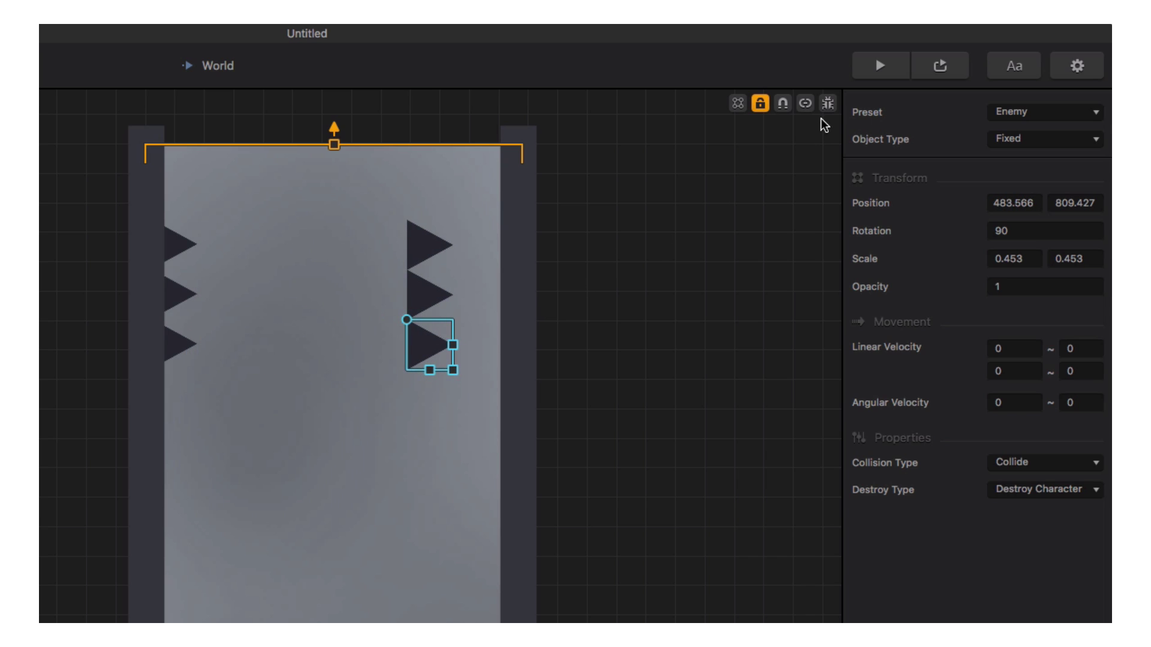
Turn debug mode on and off twice to view the collision shapes, and delete the duplicated enemy group
left_click(824, 109)
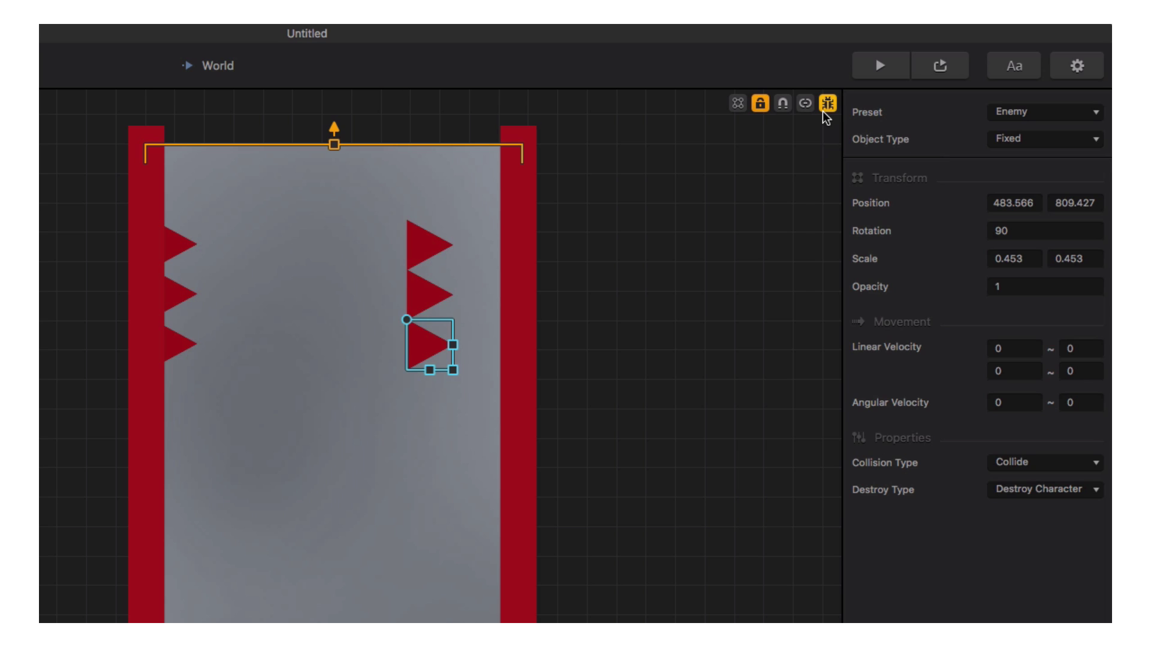
left_click(826, 111)
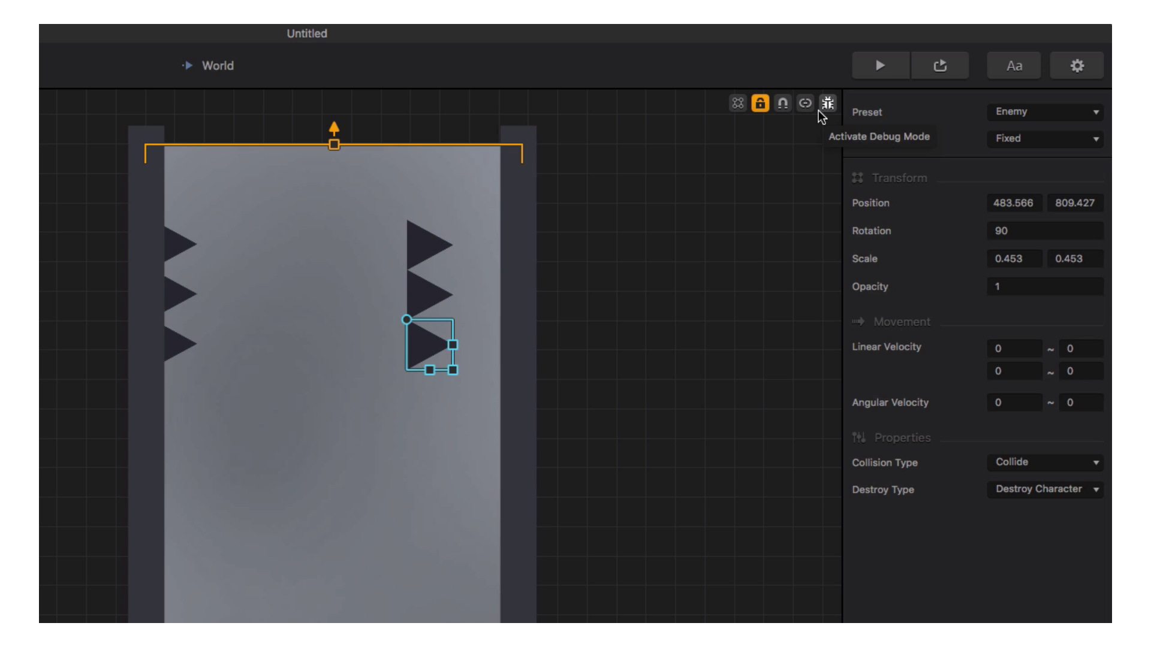
left_click(820, 110)
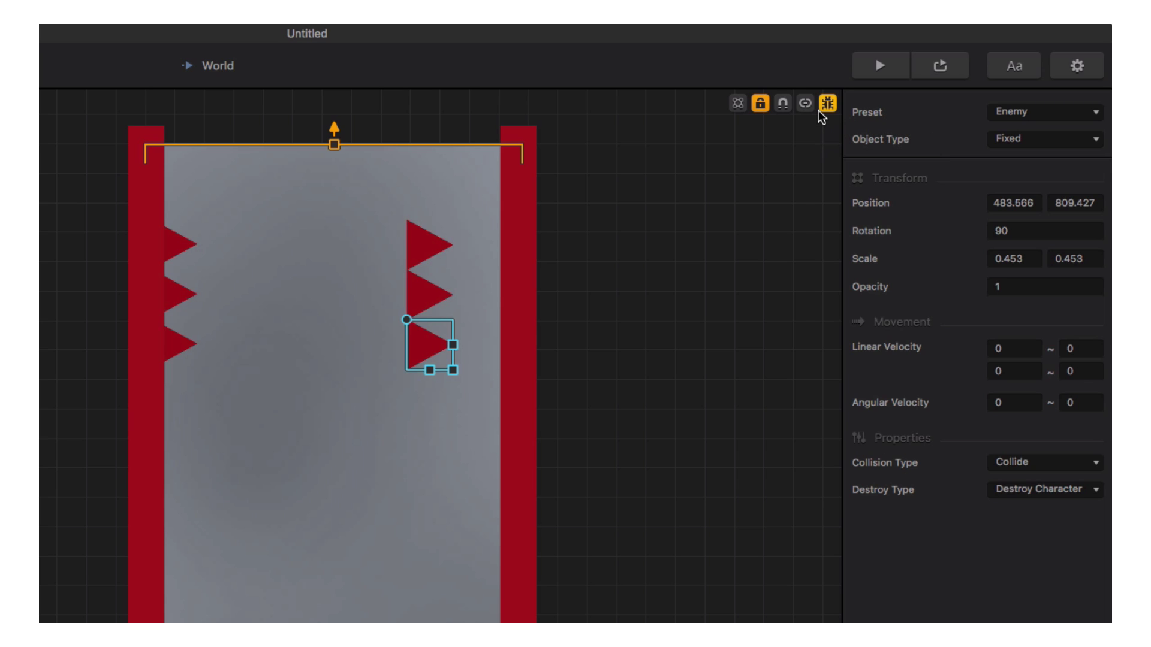
left_click(821, 116)
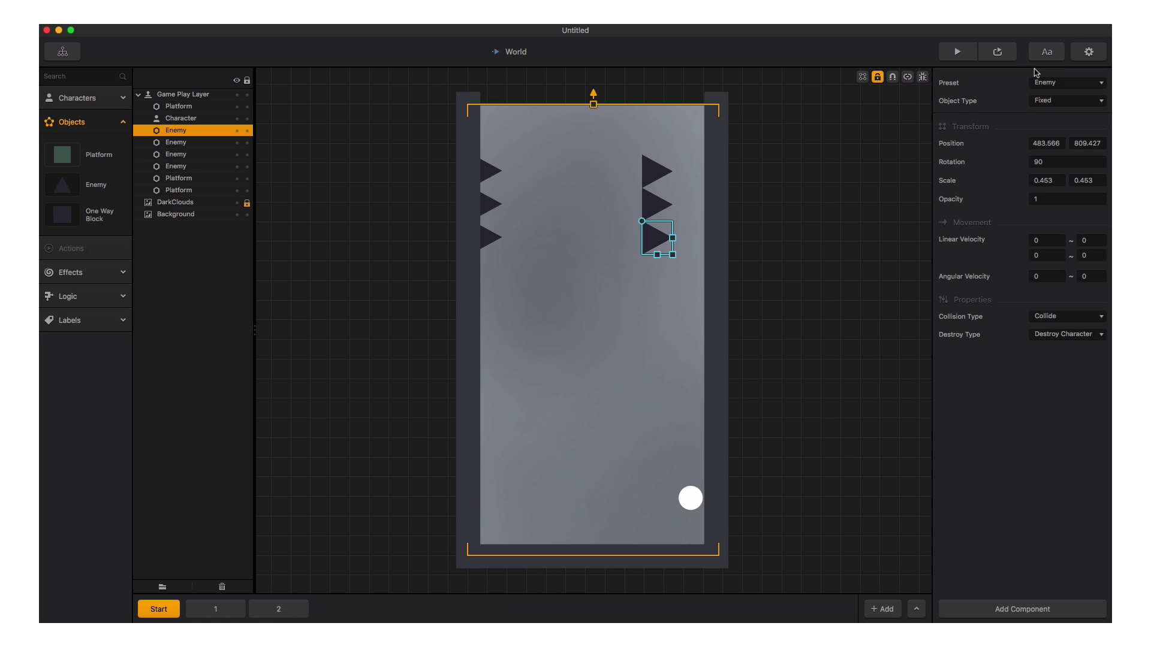
key("Delete")
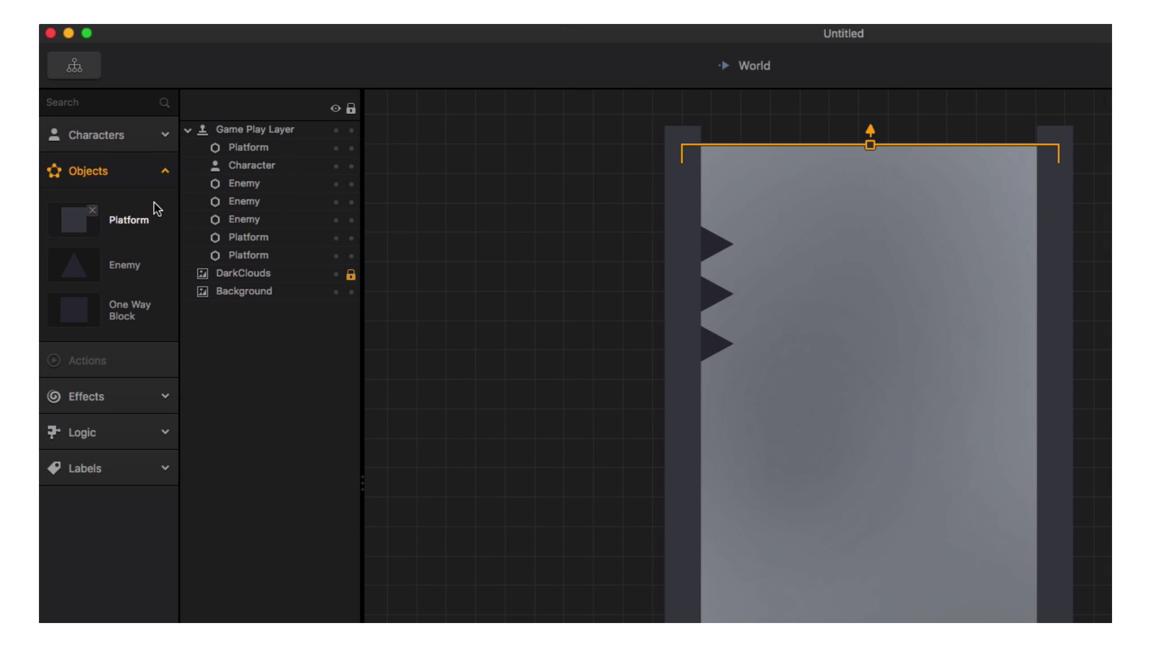
Replace the default animation of the Platform asset with the dark purple block image and that of the Enemy asset with the spiked mountain image
mouse_move(144, 223)
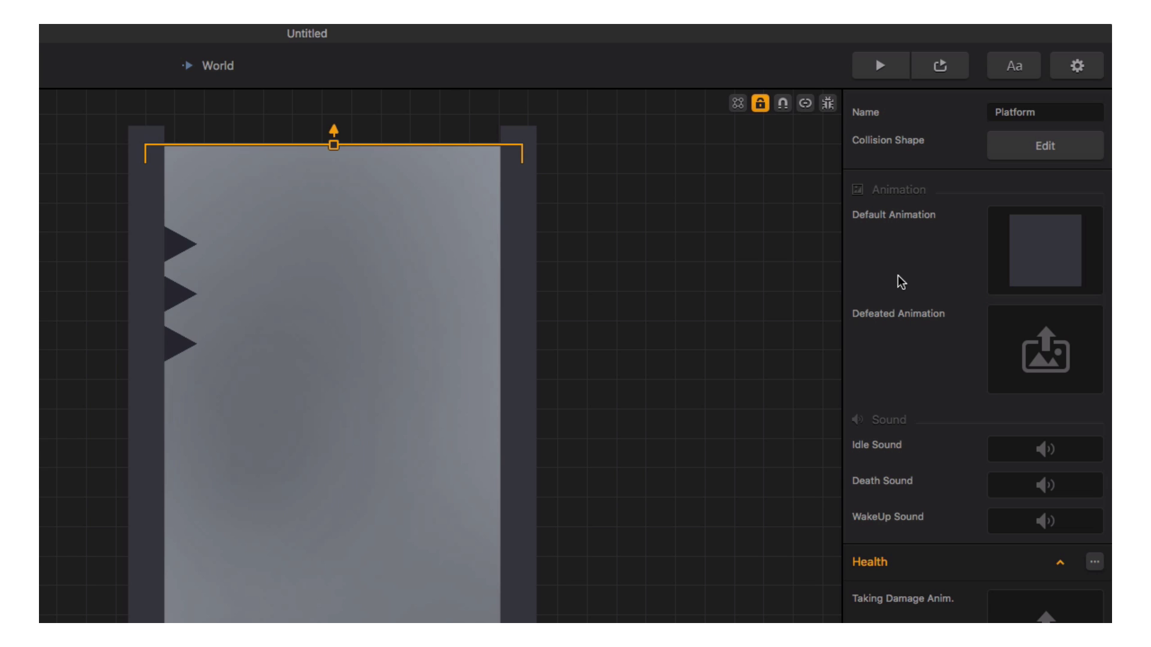
left_click_drag(1136, 432, 1033, 267)
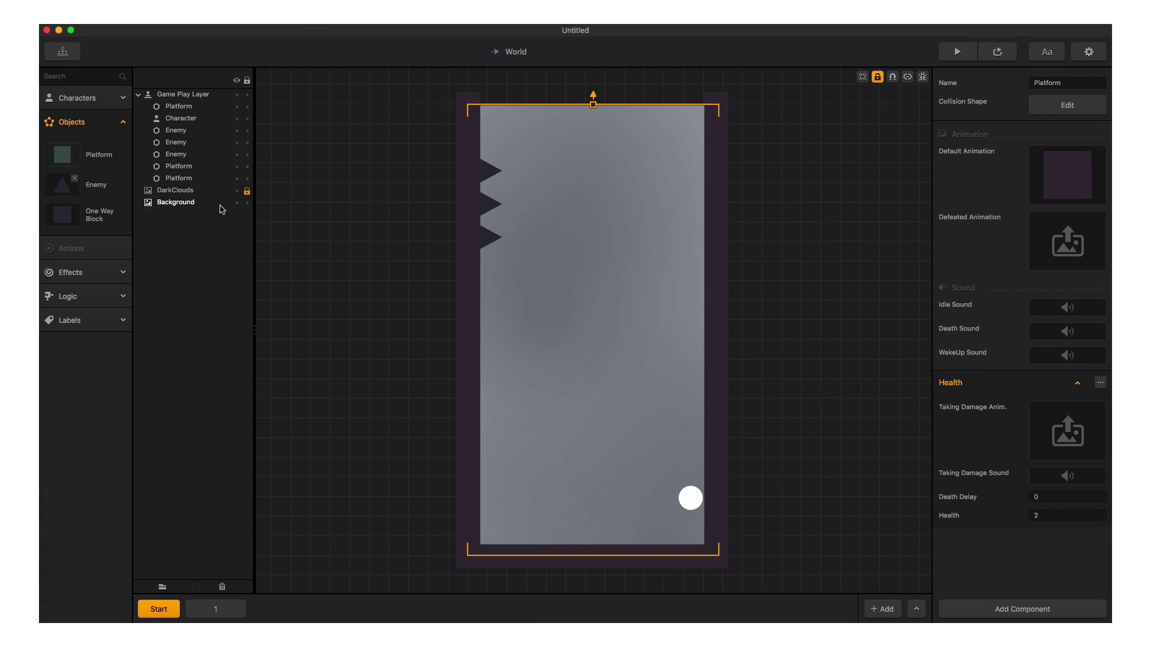
left_click(112, 185)
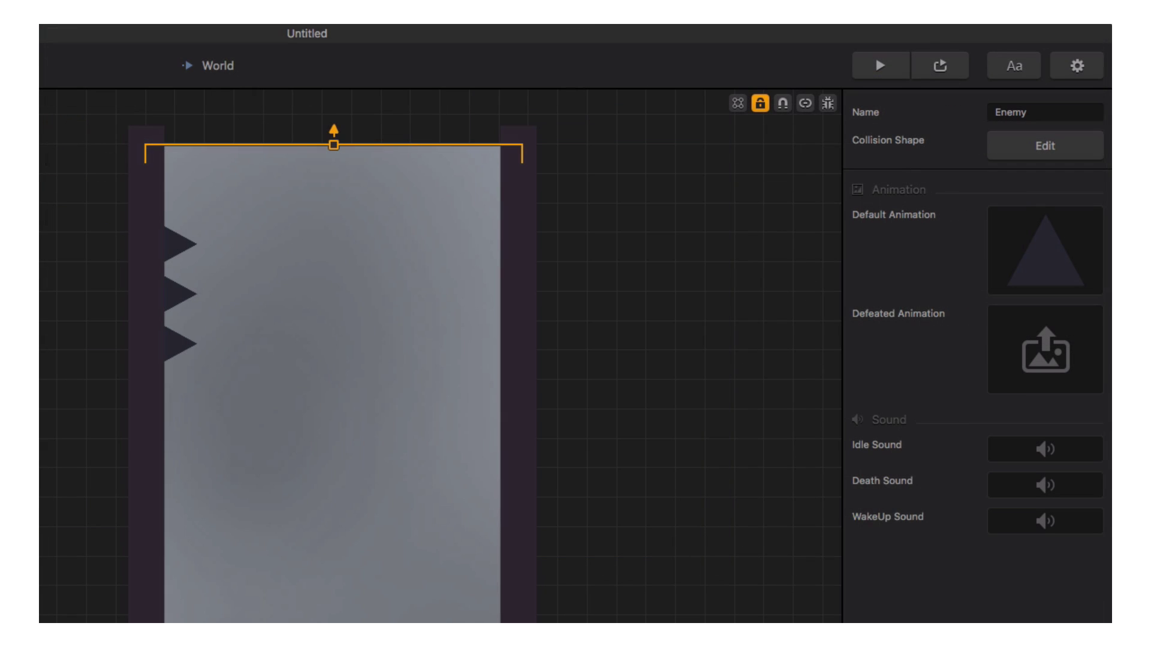
left_click_drag(1148, 257, 1030, 247)
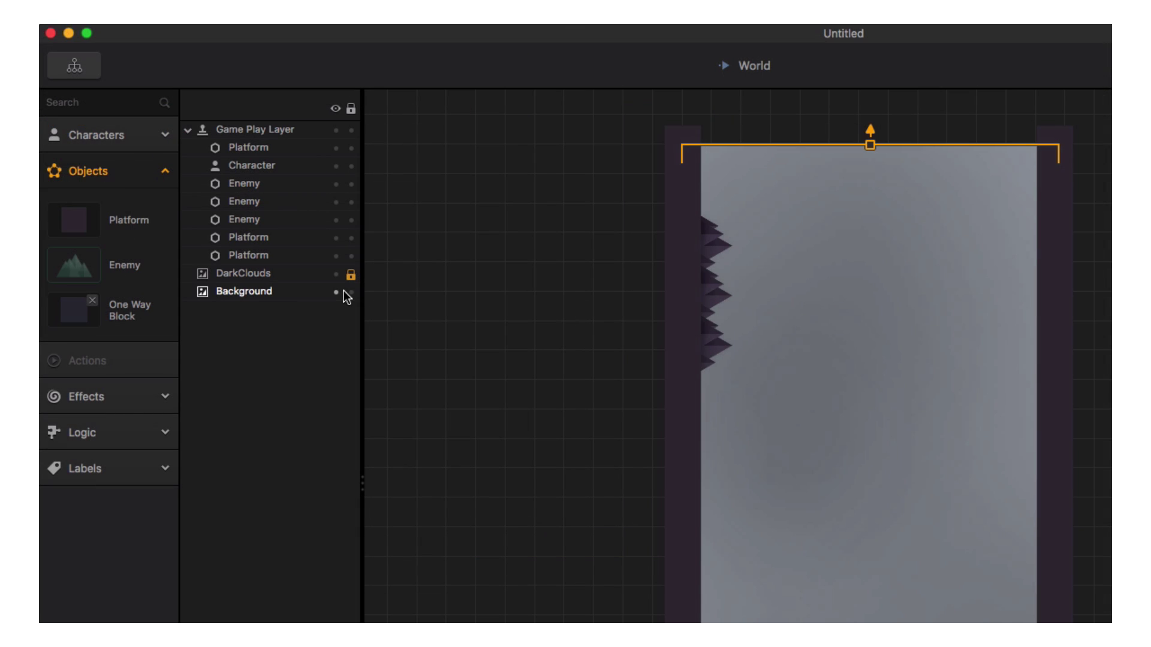
Unlock the DarkClouds layer and delete both the DarkClouds and Background layers from the scene
left_click(351, 274)
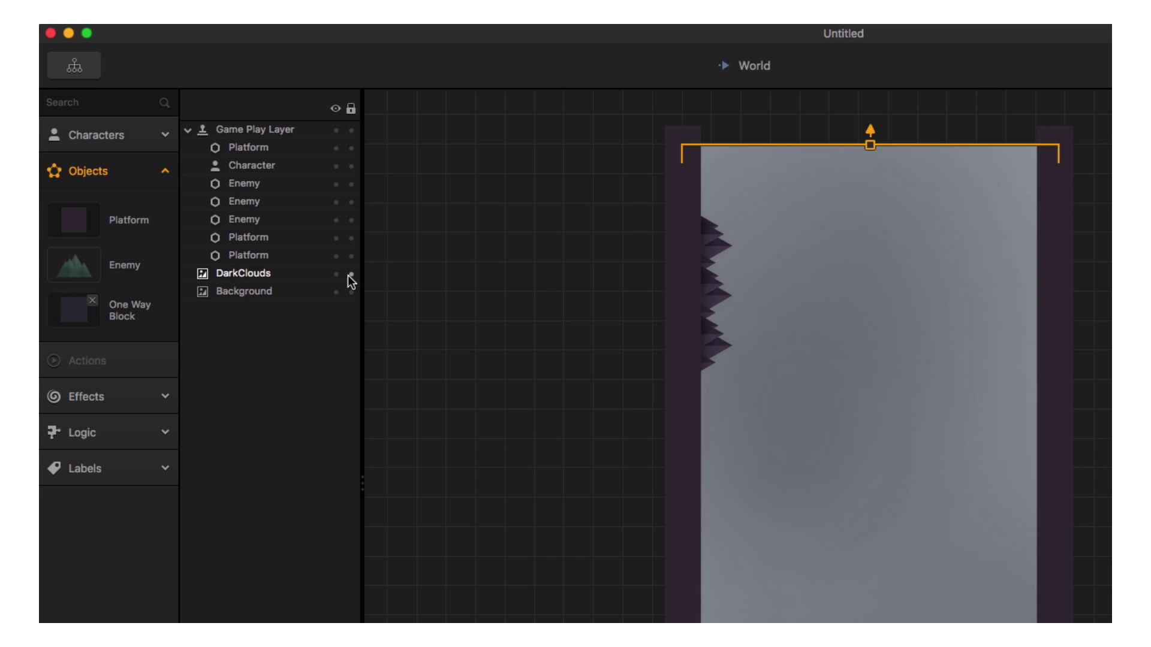
left_click(280, 277)
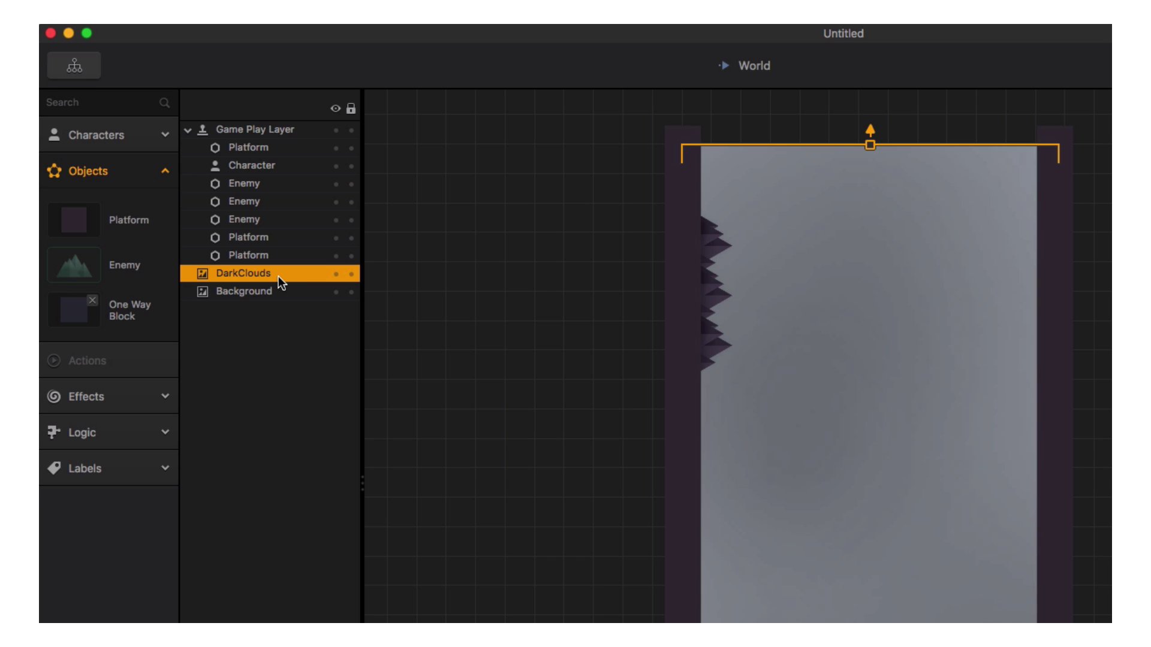
key("Delete")
left_click(279, 280)
key("Delete")
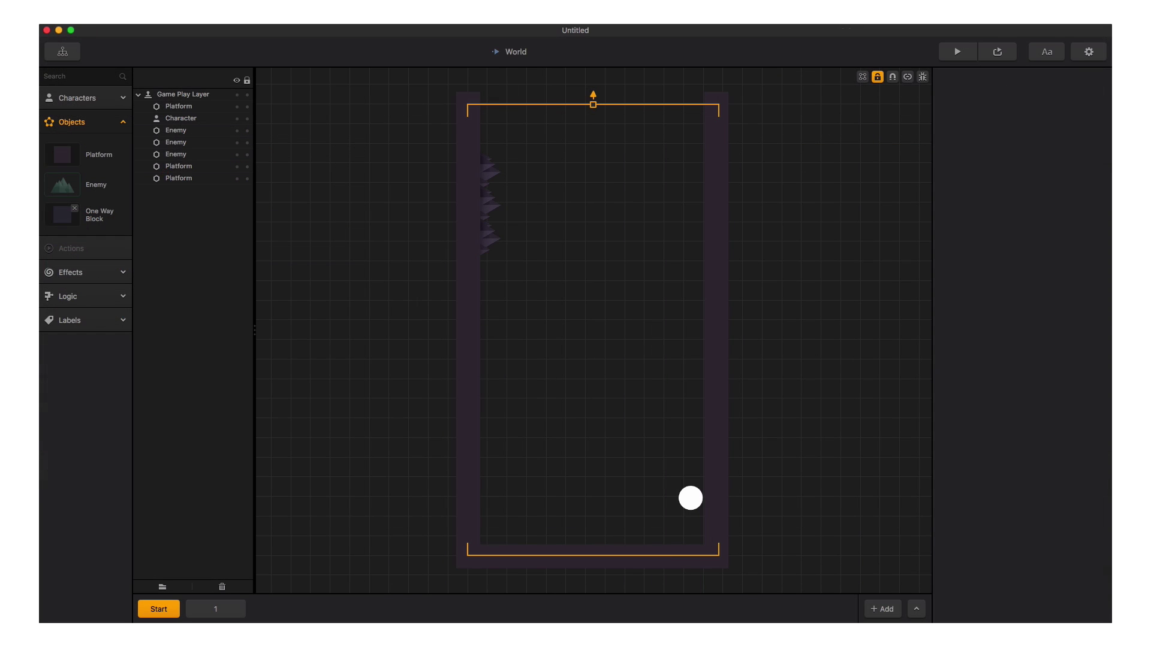
Add the Background2 image as a background with a rotation of -90 and send it to the back
left_click_drag(1113, 303, 790, 387)
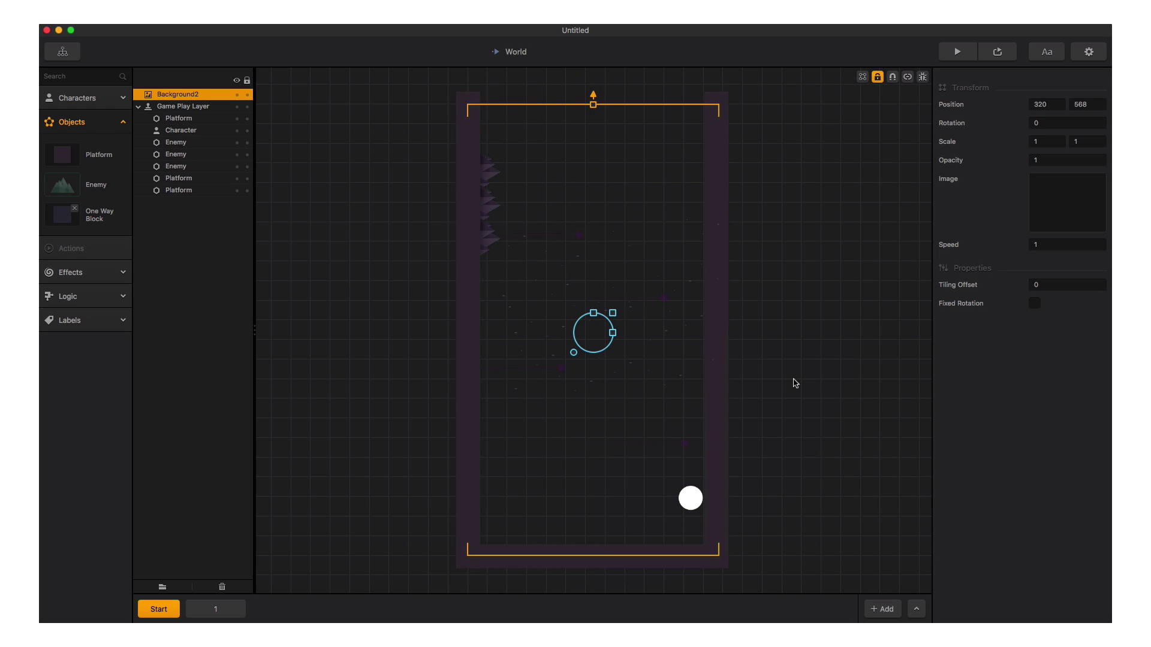
left_click(1029, 123)
type("-90")
key("Return")
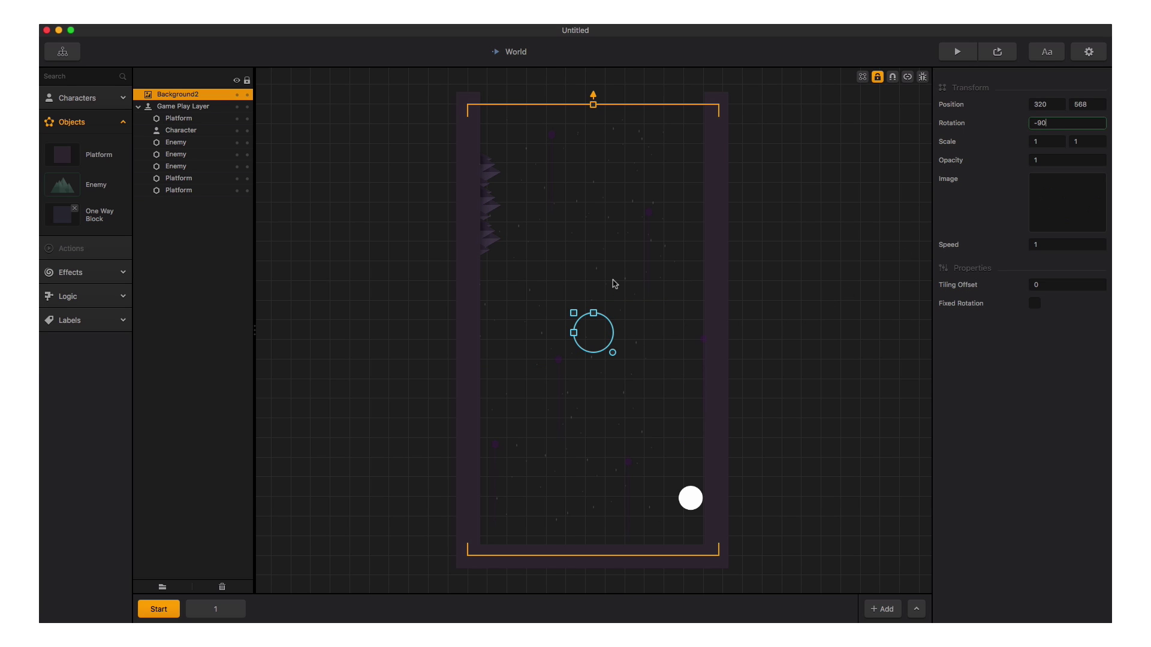
right_click(613, 283)
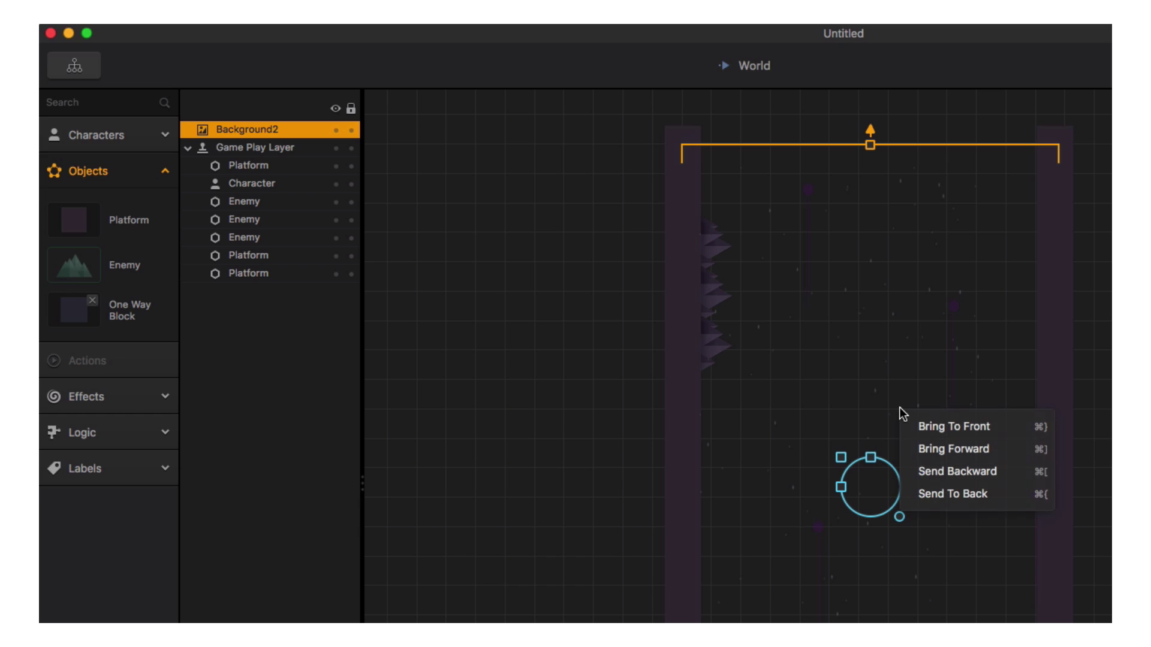
left_click(921, 498)
Add the Background1 image as another background and move it below Background2 in the layer order
left_click_drag(921, 502, 906, 336)
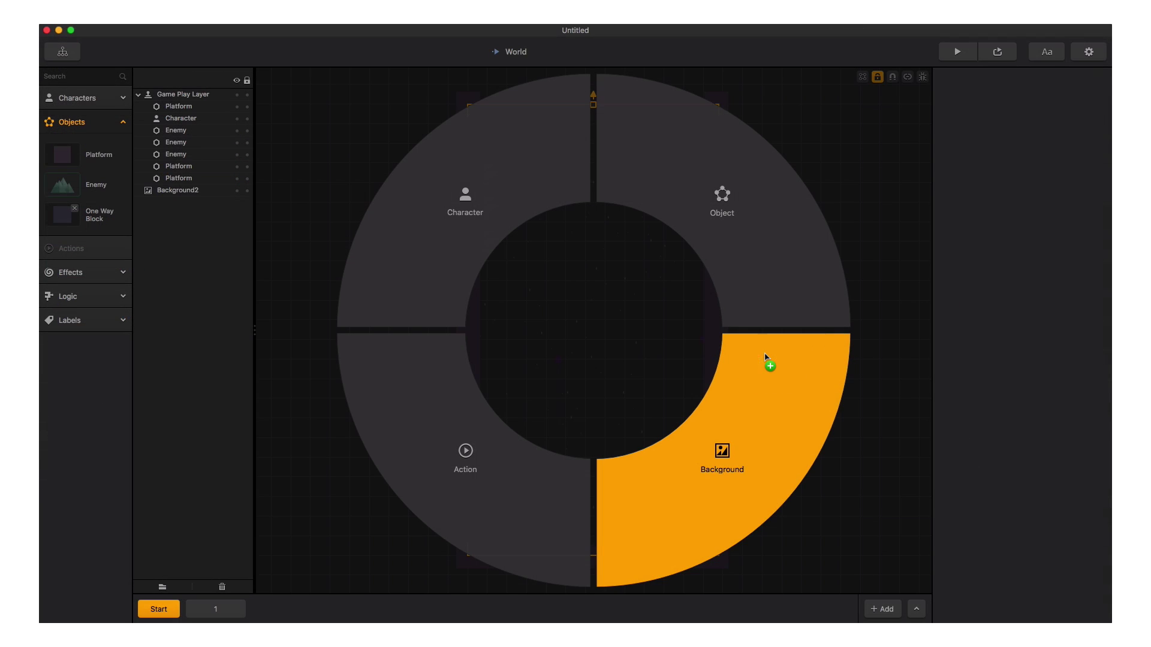
left_click(763, 359)
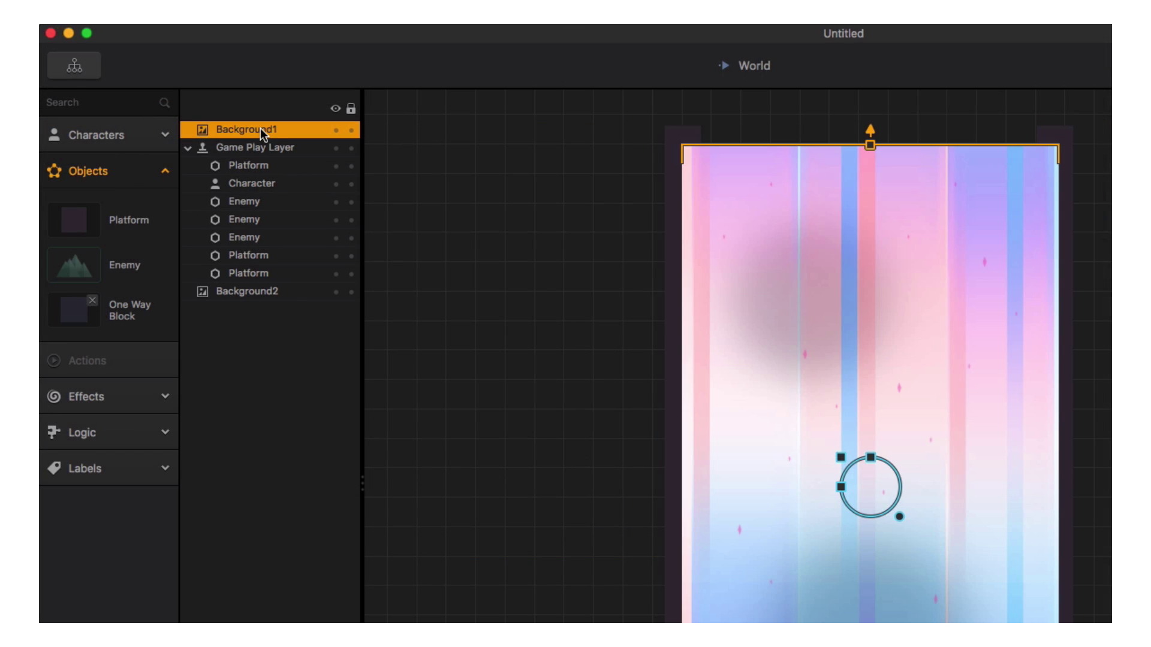
left_click_drag(260, 128, 244, 298)
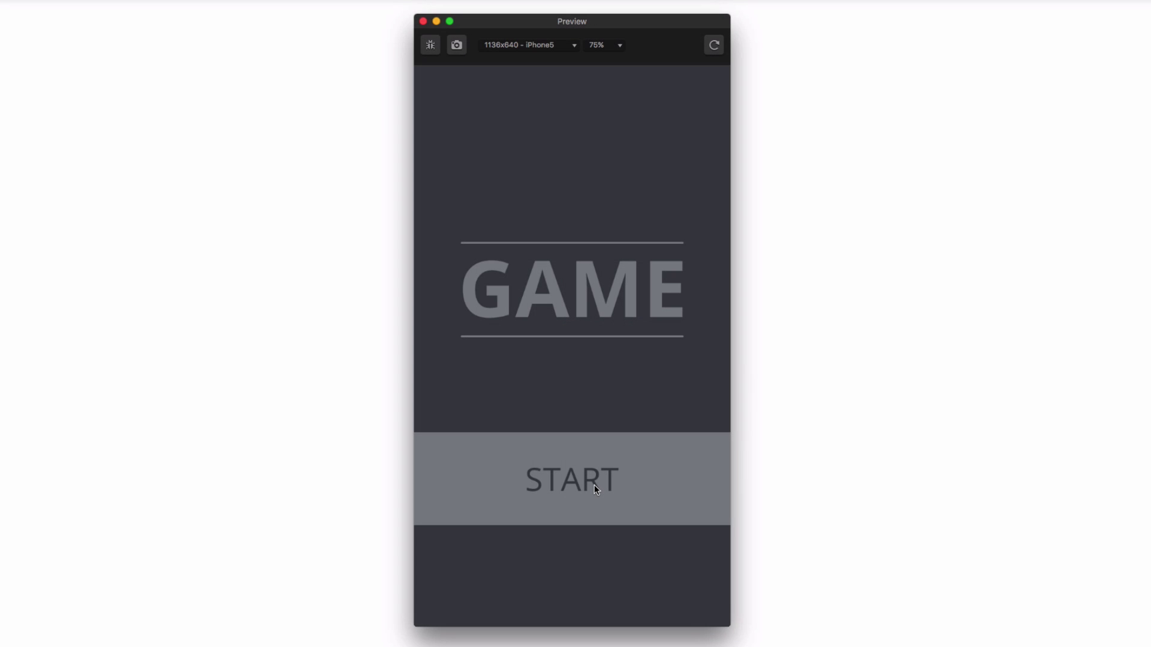
Start the game in the preview and play the wall-jump level to check the new backgrounds
left_click(594, 485)
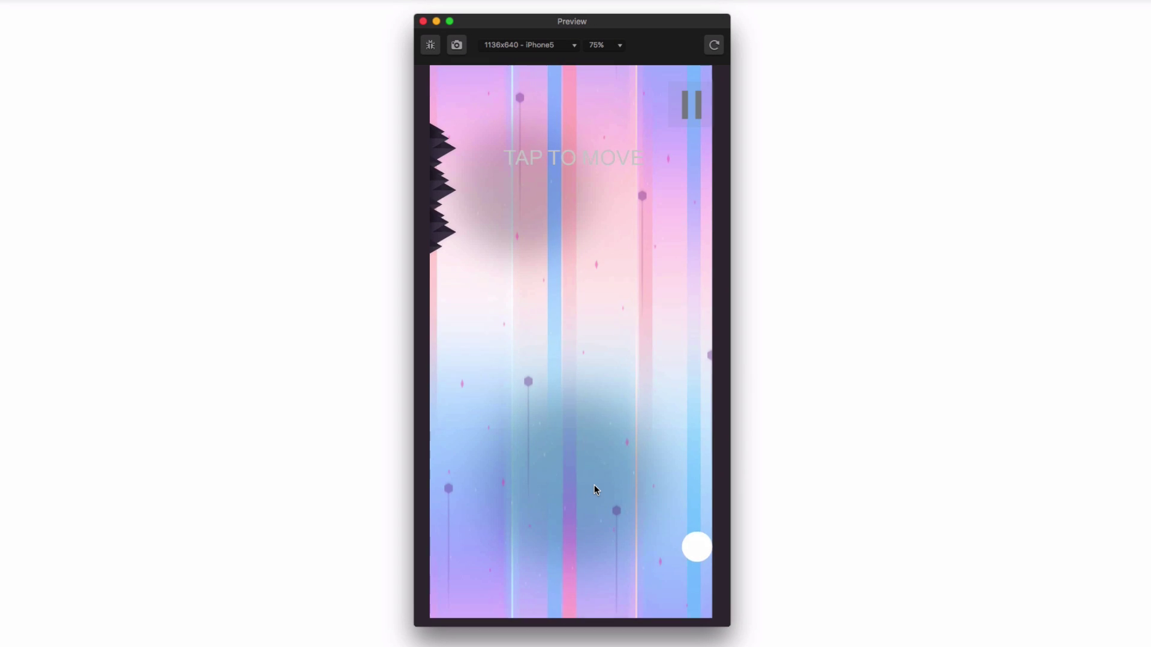
left_click(595, 484)
left_click(596, 484)
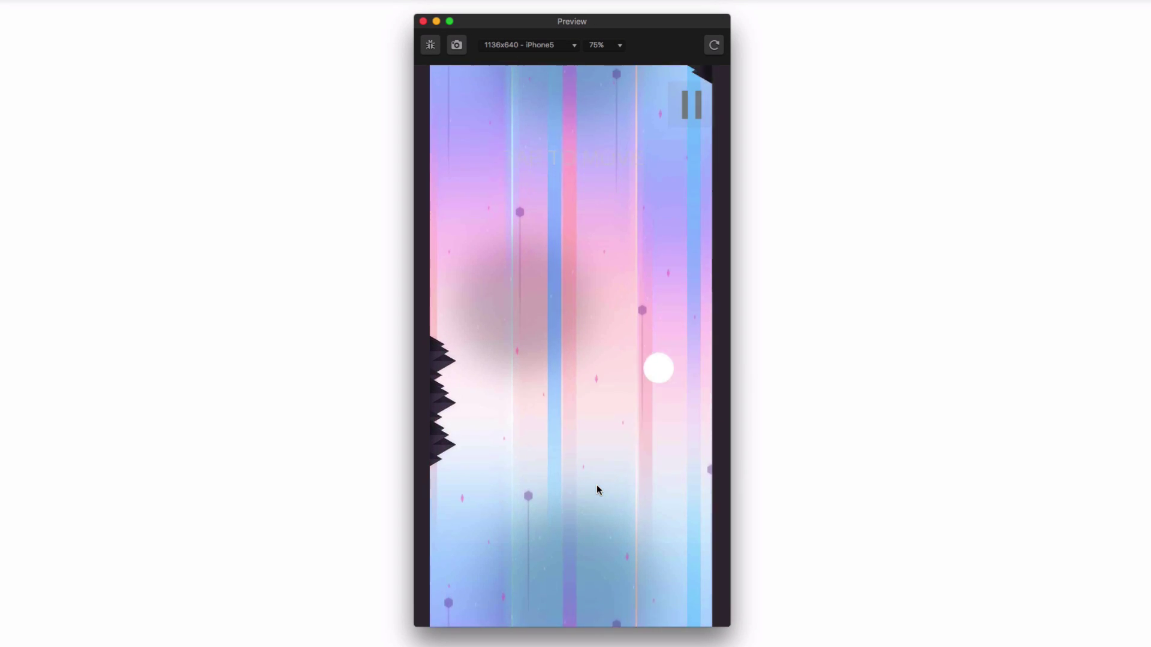
left_click(596, 485)
left_click(596, 484)
left_click(596, 485)
left_click(596, 484)
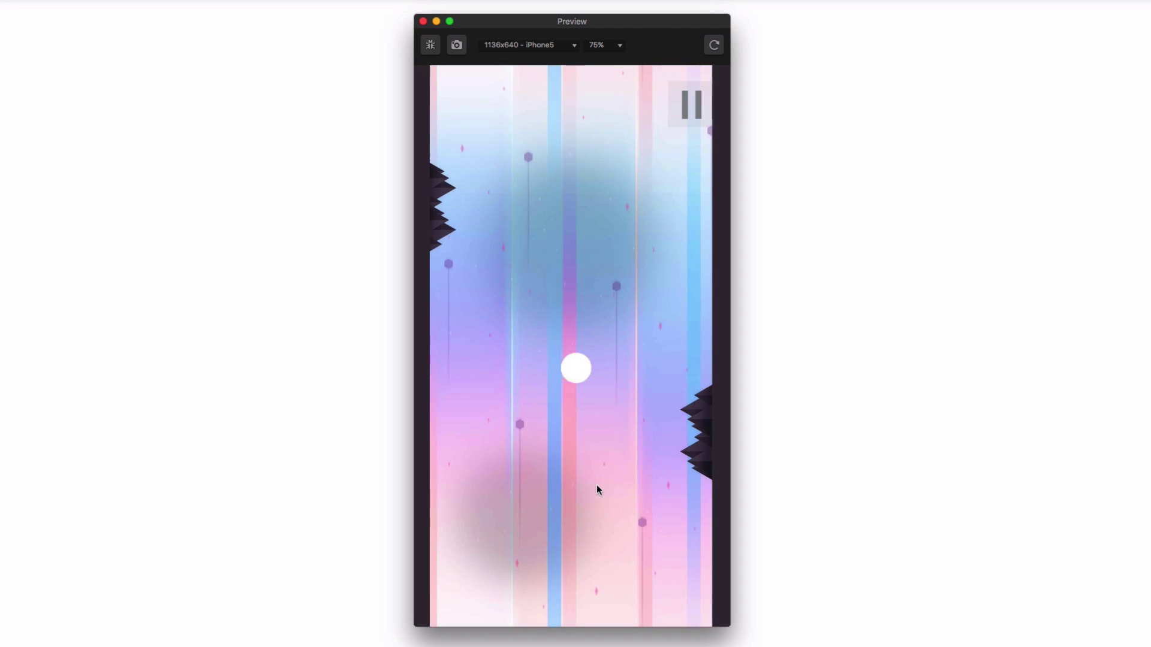
left_click(596, 484)
left_click(596, 484)
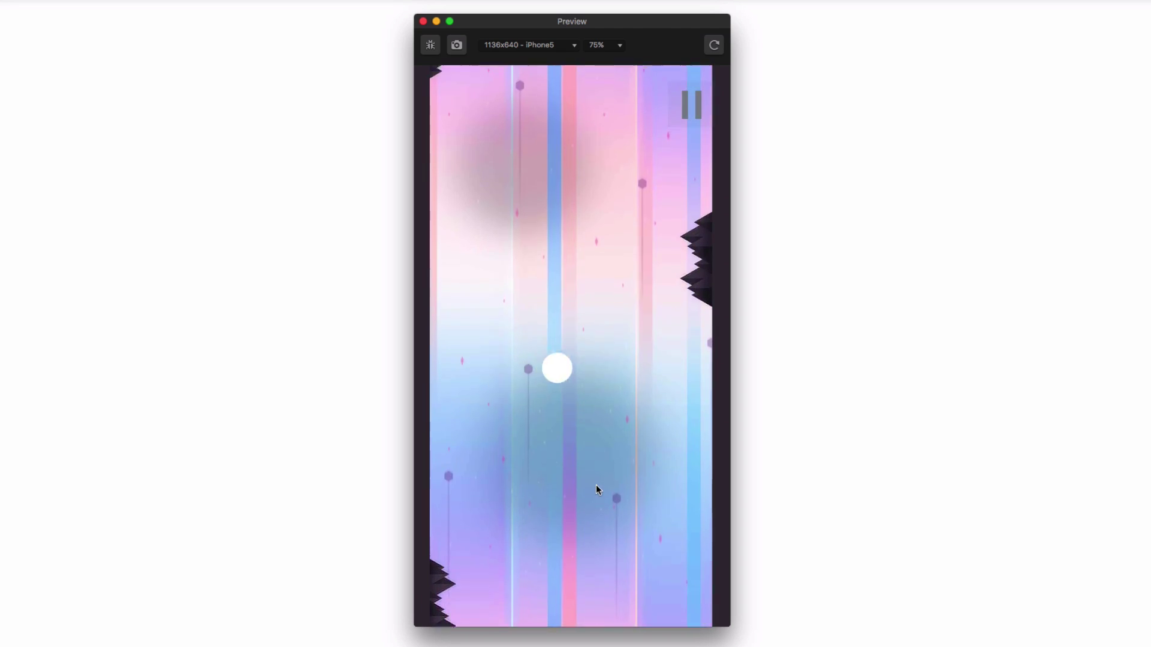
left_click(596, 484)
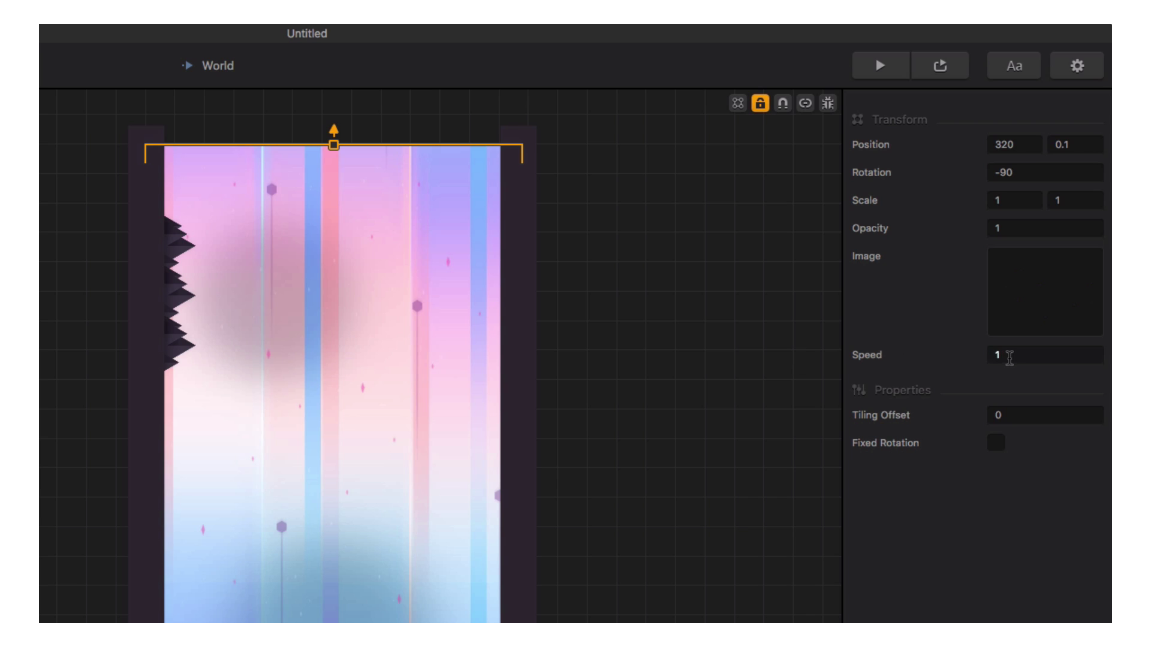
Set the Background2 layer's speed to 2 and play the level in the preview to test its scrolling
left_click(1002, 356)
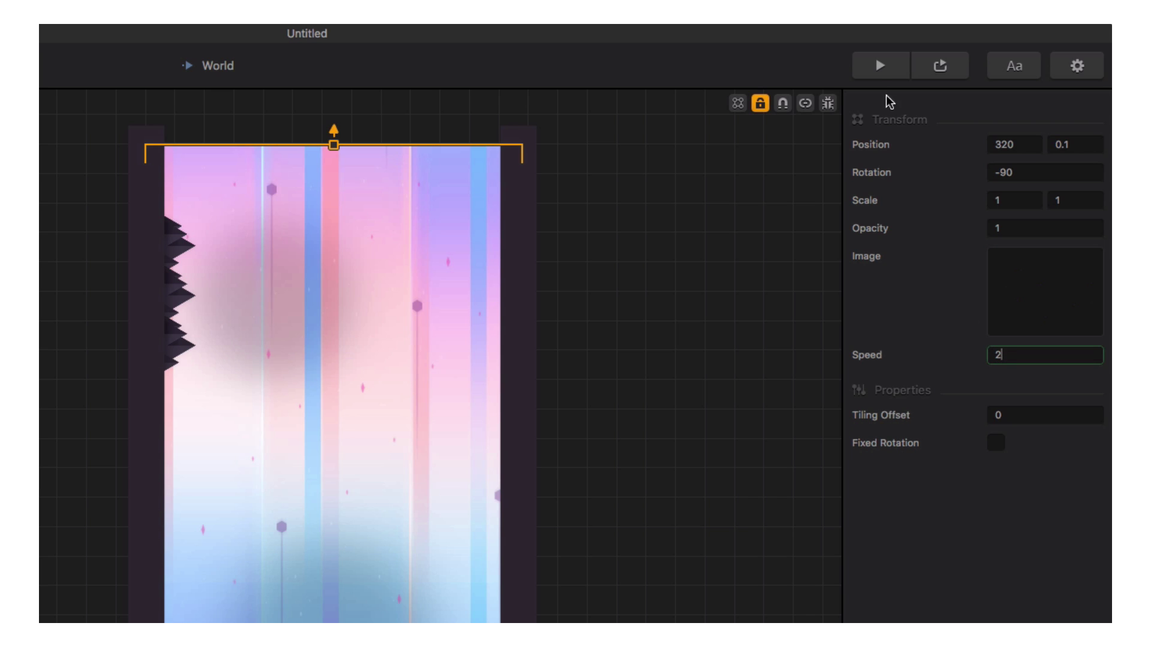
left_click(877, 75)
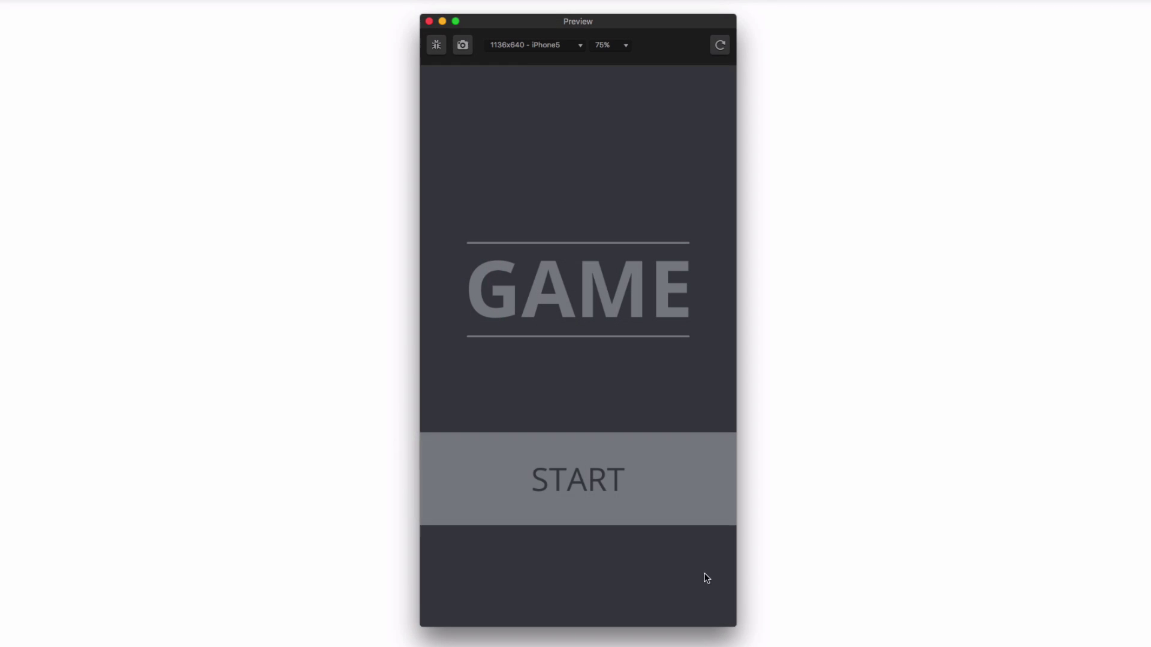
left_click(624, 490)
left_click(622, 488)
left_click(622, 488)
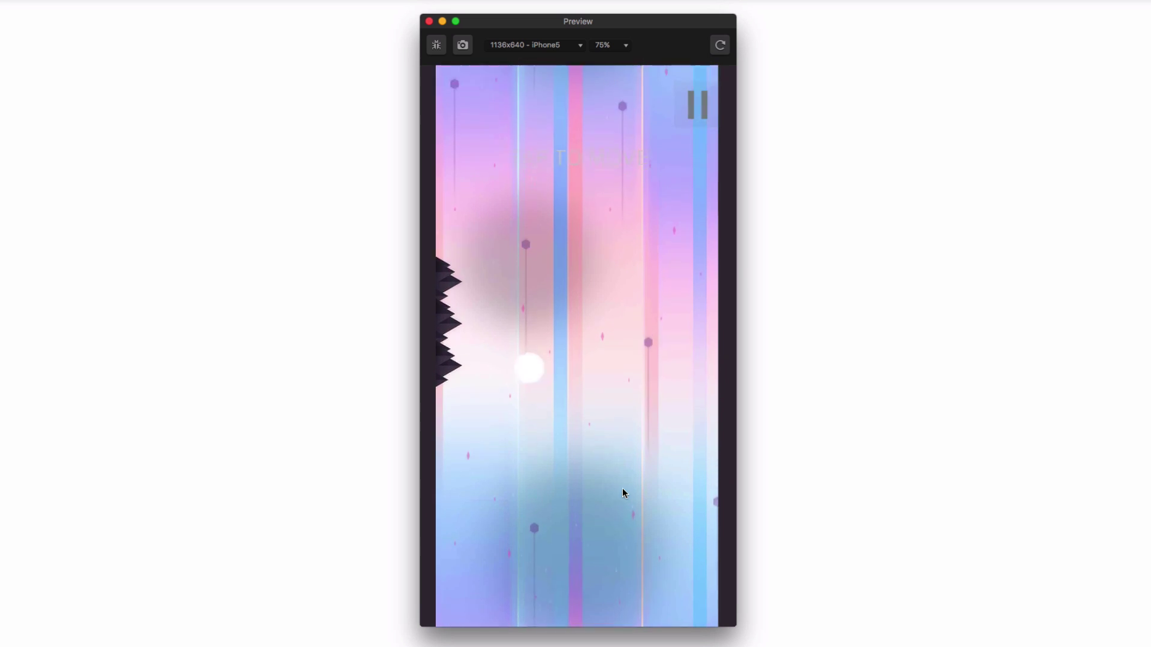
left_click(622, 488)
left_click(622, 488)
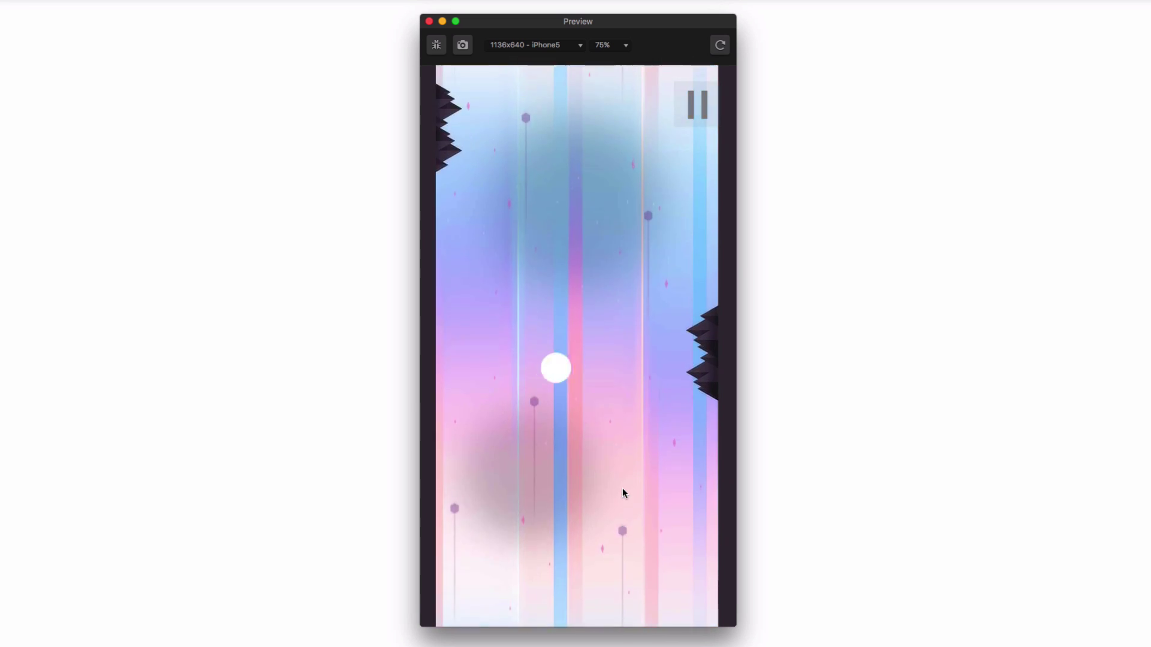
left_click(622, 488)
left_click(622, 488)
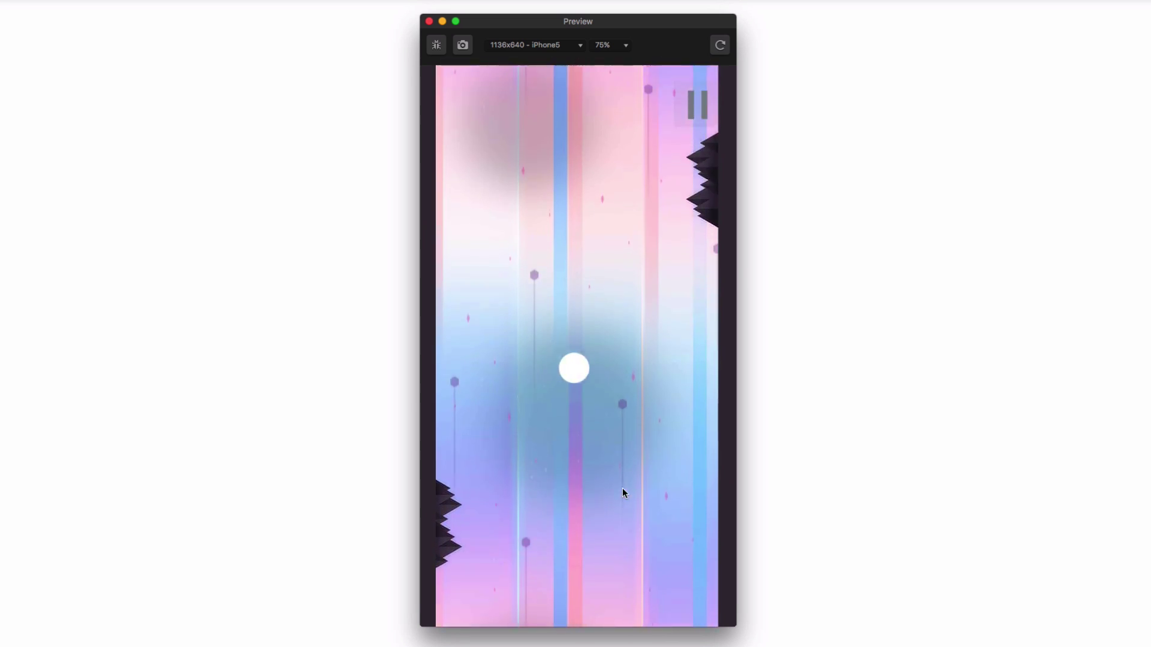
left_click(622, 488)
left_click(622, 487)
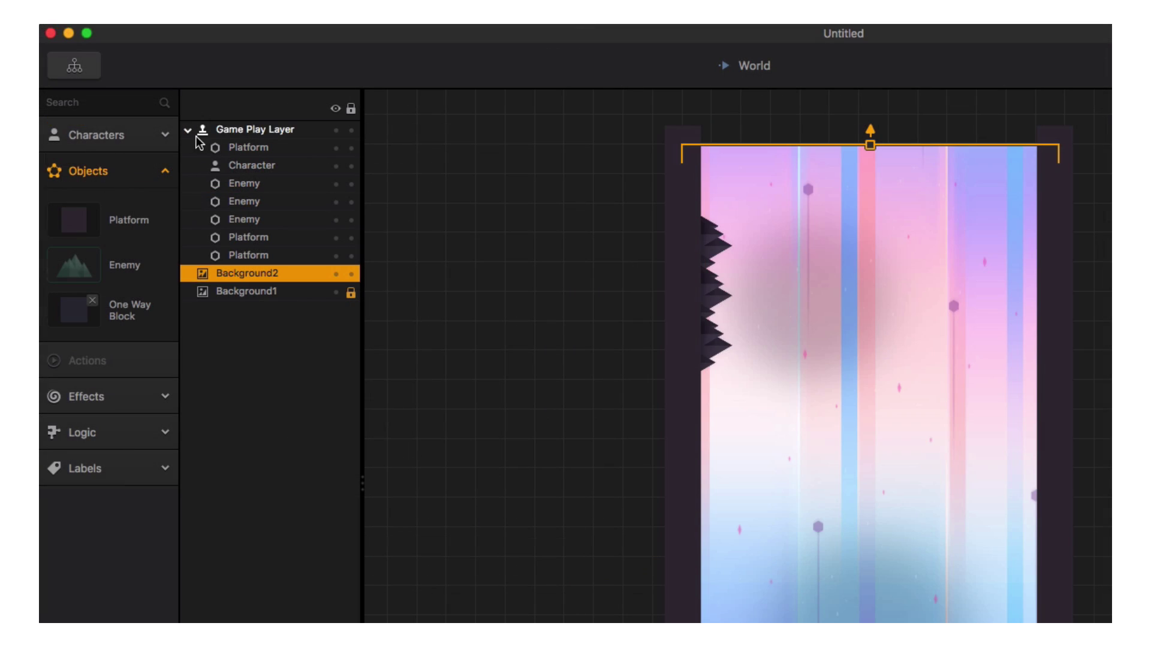
Review the animation slots of the Character asset and remove its move animation
left_click(122, 98)
left_click(117, 127)
left_click(157, 182)
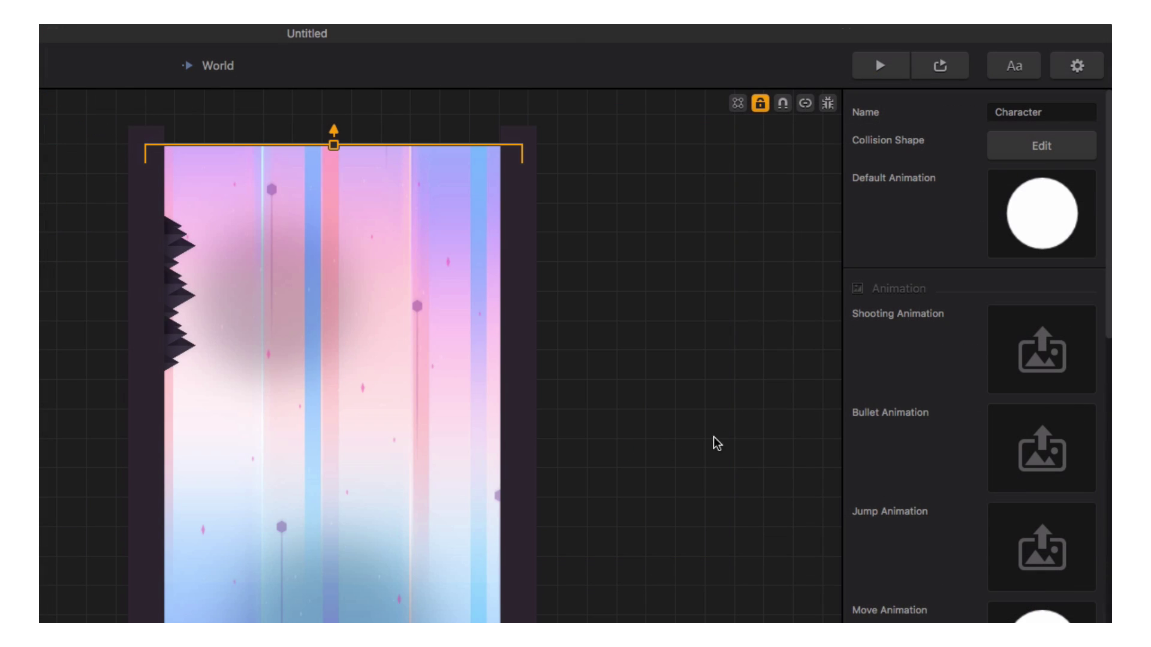
scroll(884, 368, "down", 5)
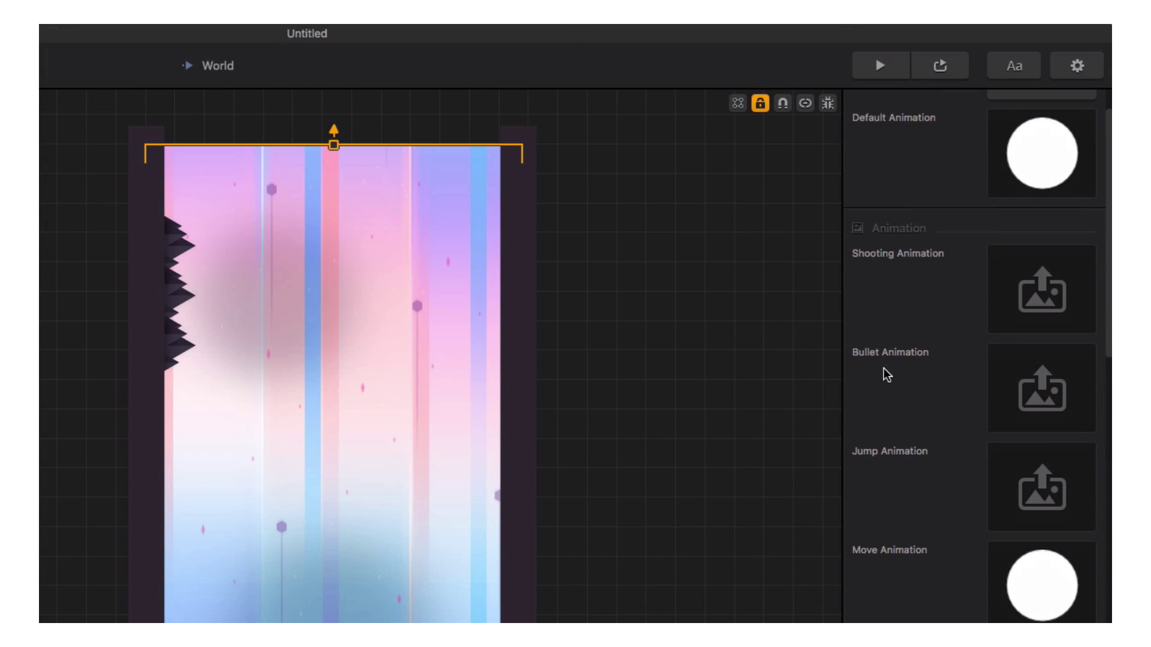
scroll(884, 373, "down", 3)
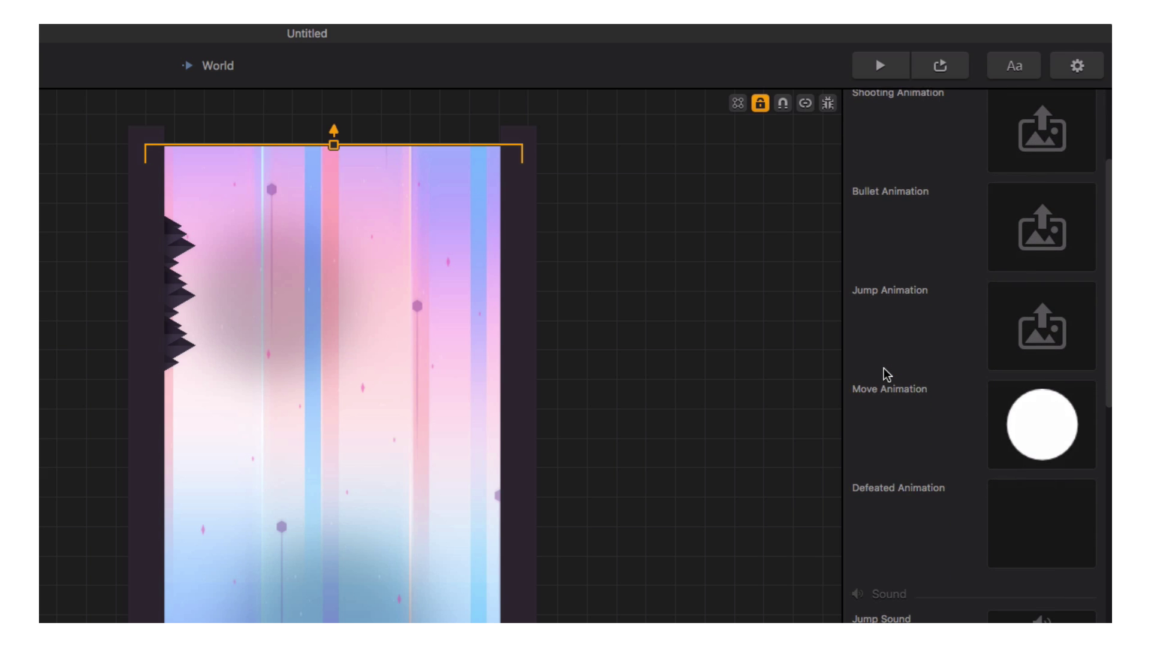
scroll(886, 374, "down", 5)
scroll(883, 368, "up", 8)
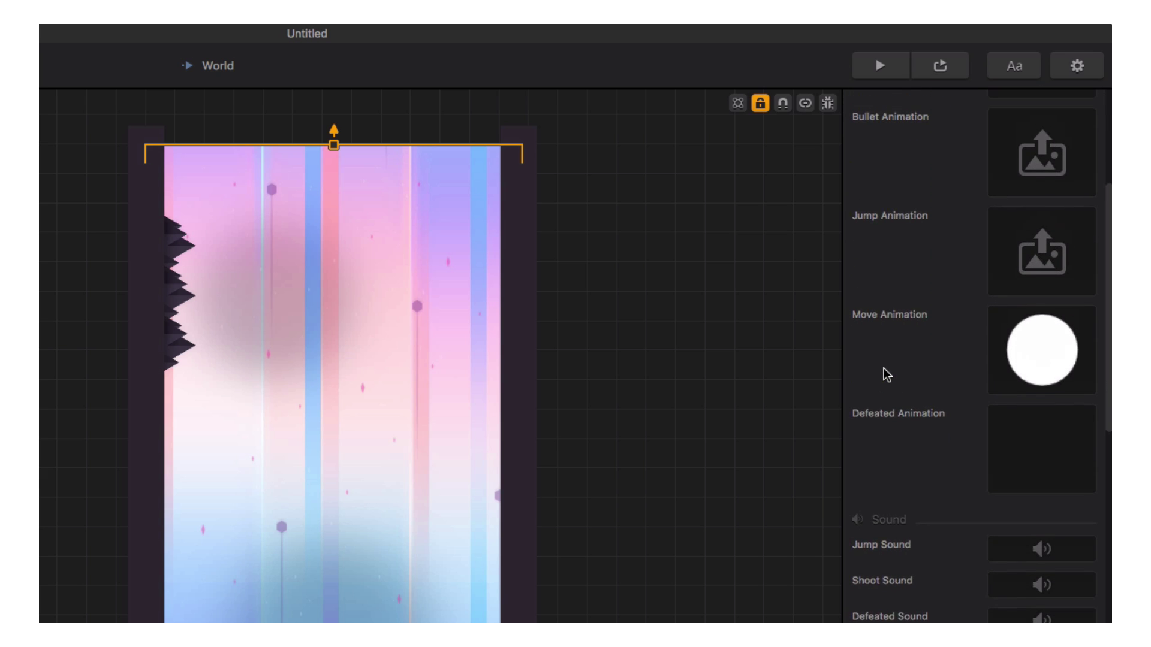
scroll(886, 373, "up", 2)
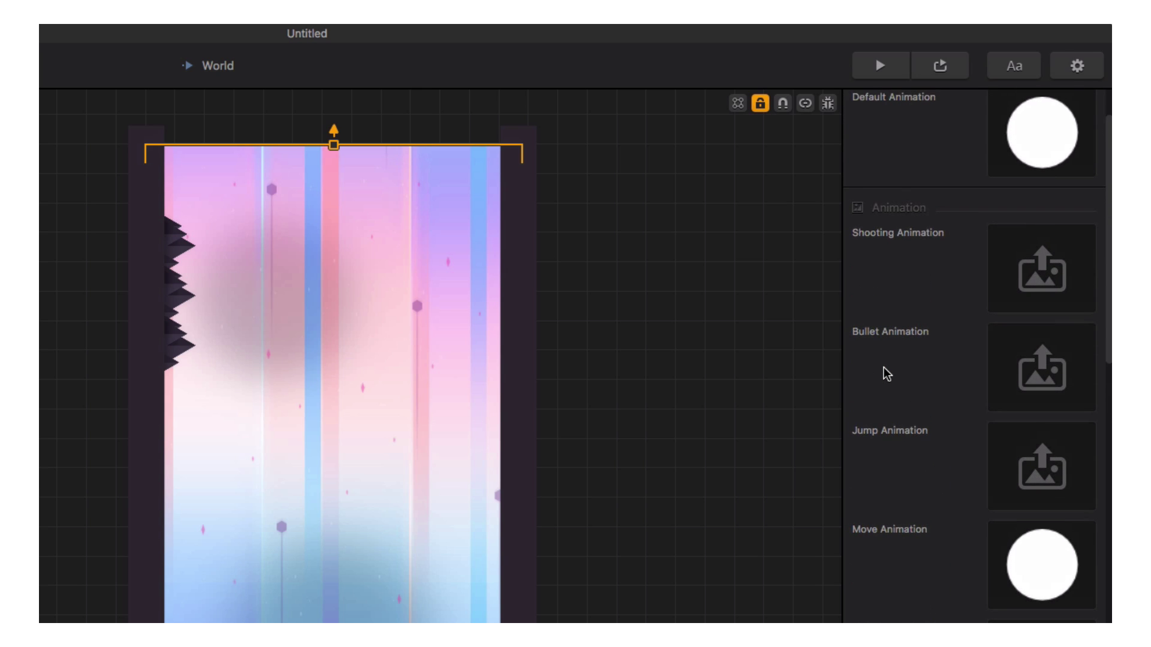
scroll(886, 372, "down", 8)
mouse_move(1068, 339)
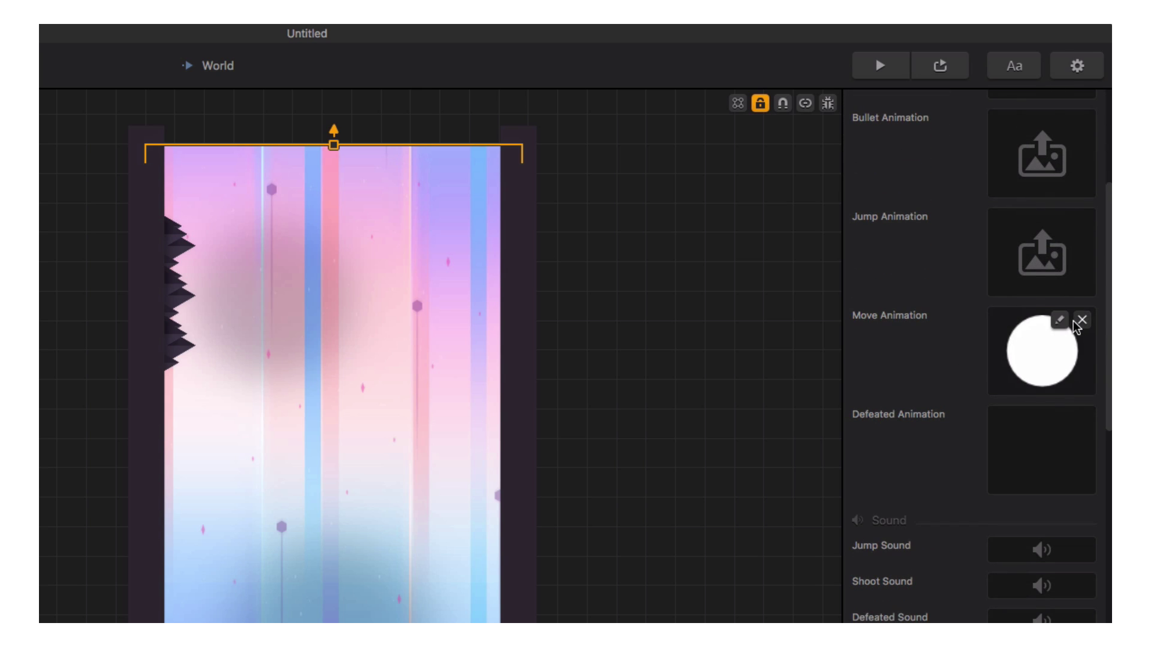
scroll(904, 353, "up", 6)
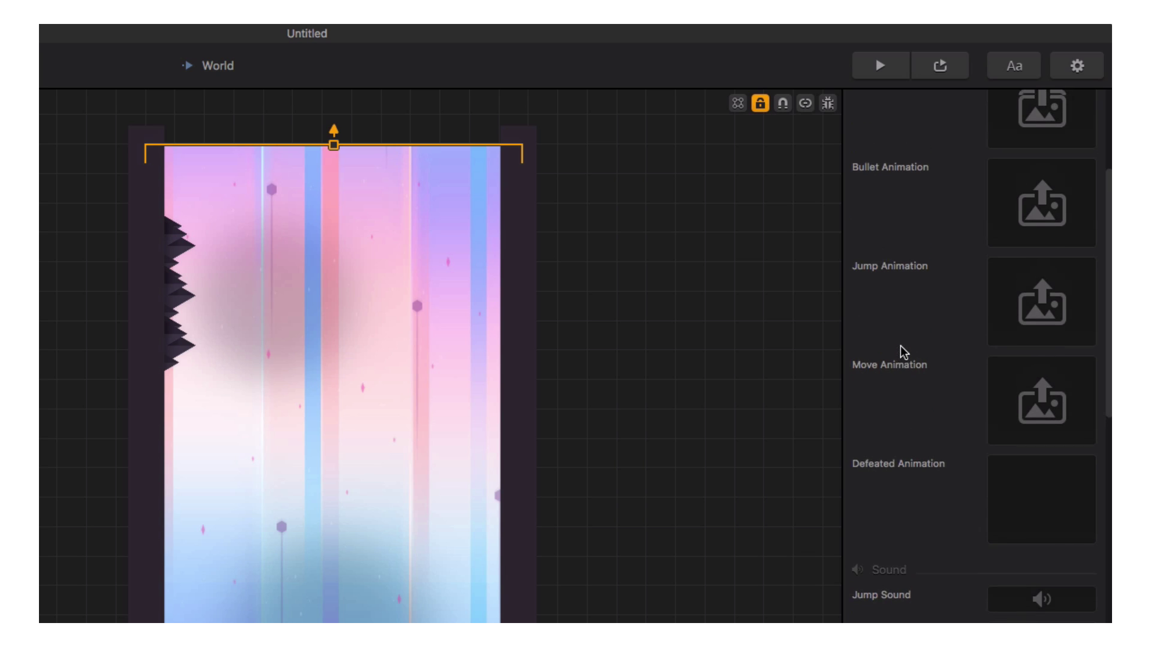
scroll(904, 352, "up", 4)
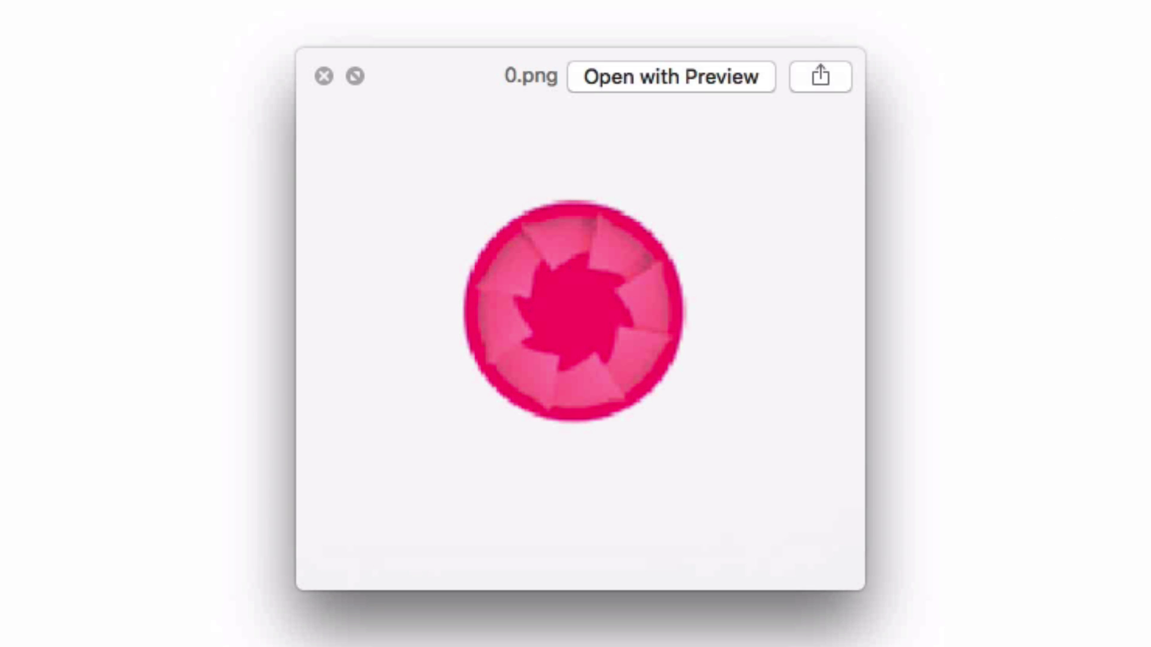
Look through the pink character's animation frames one by one in Quick Look, starting from 0.png
key("Down")
key("Down")
key("Down")
key("Down")
key("Down")
key("Down")
key("Down")
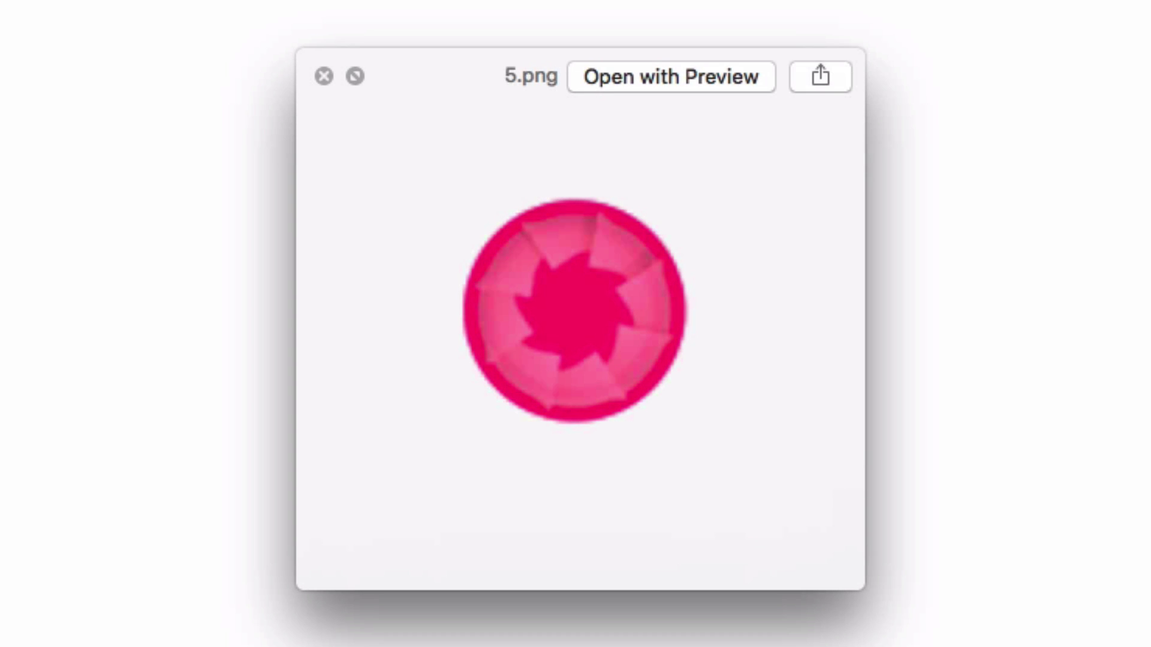
key("Down")
key("Down")
key("Down")
key("Down")
key("Down")
key("Down")
key("Down")
key("Down")
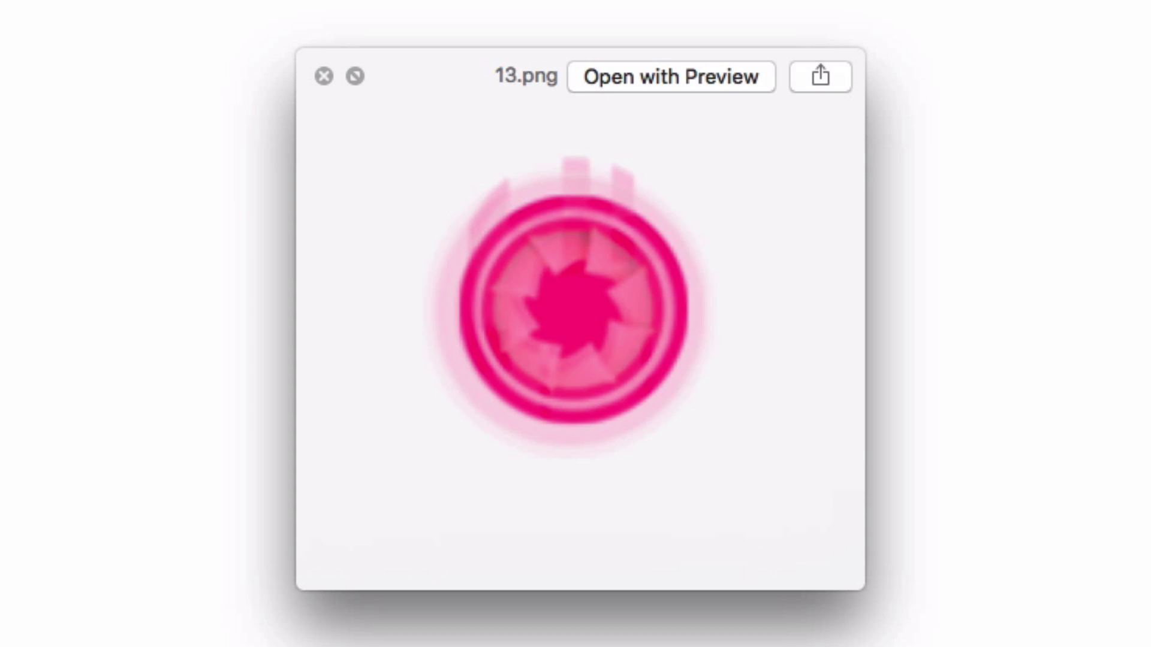
key("Down")
key("Down")
key("Down")
key("Down")
key("Down")
key("Down")
key("Down")
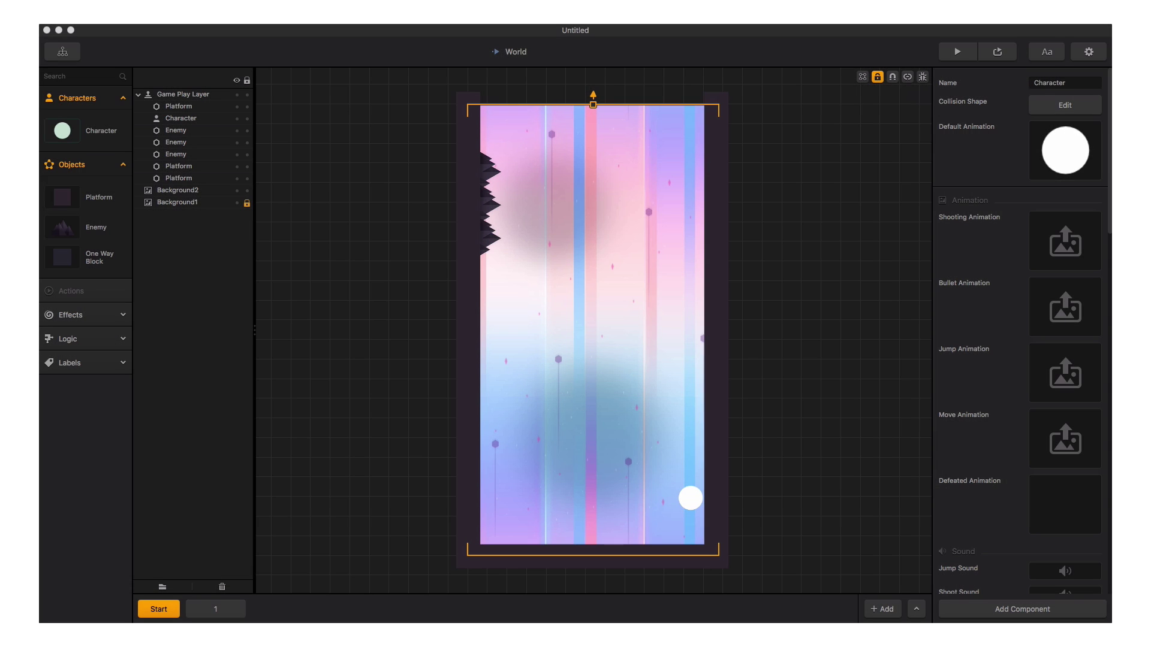
Replace the Character asset's default animation with the frames 0.png to 22.png and play the game in the preview
left_click_drag(1106, 252, 1040, 149)
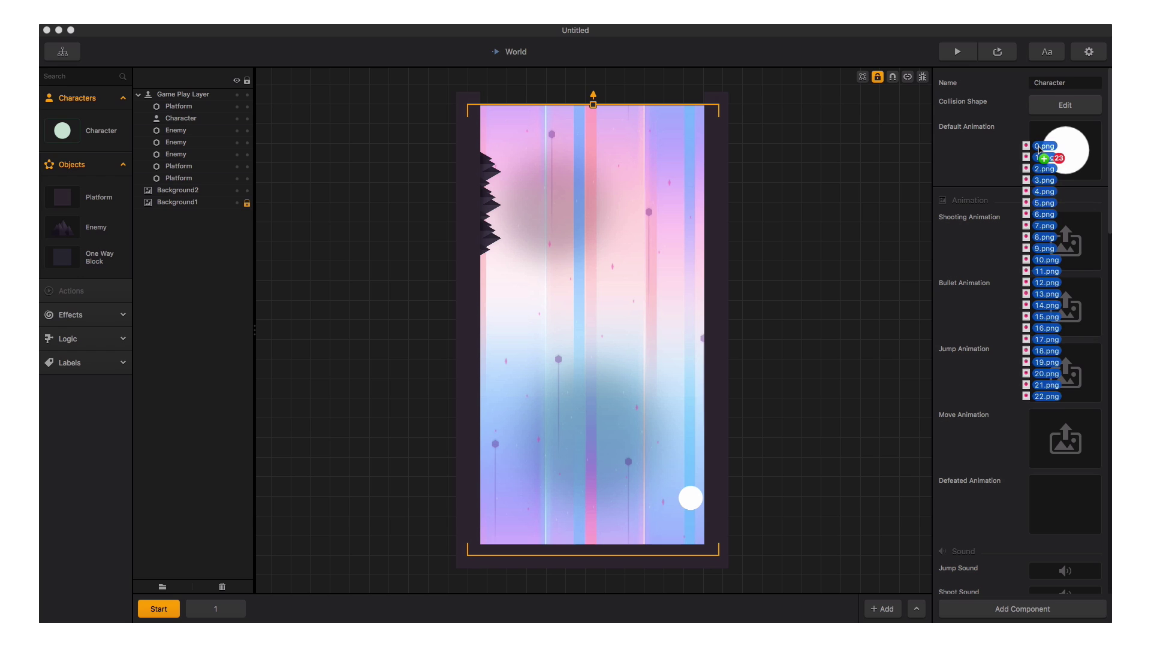
left_click_drag(1038, 148, 1038, 149)
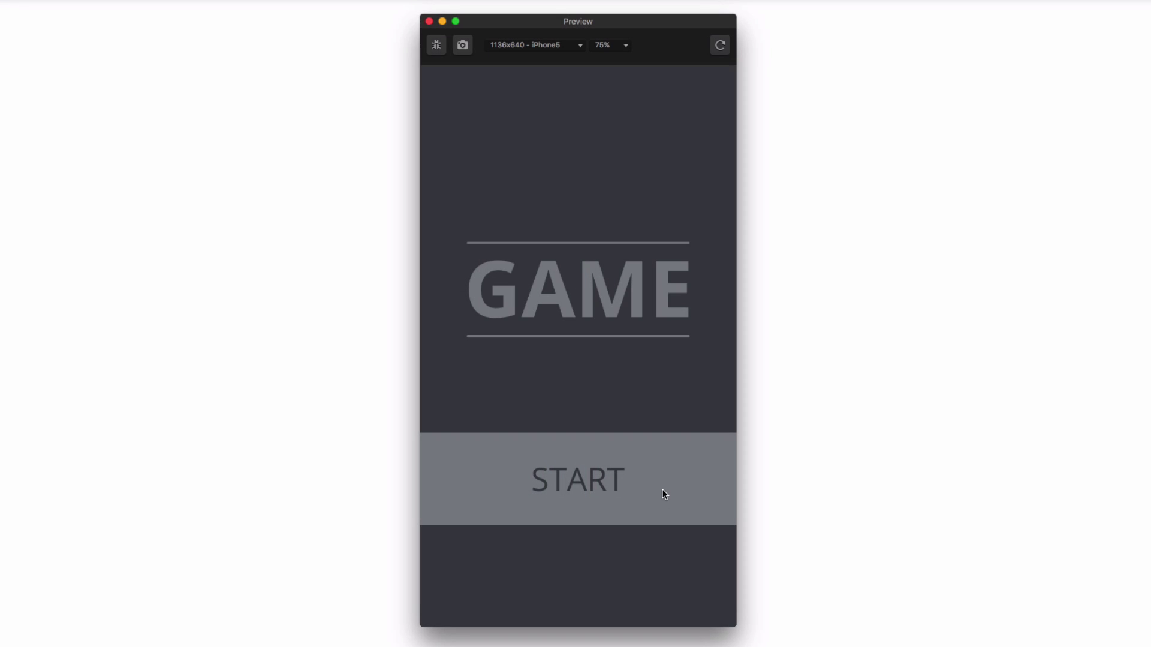
left_click(662, 482)
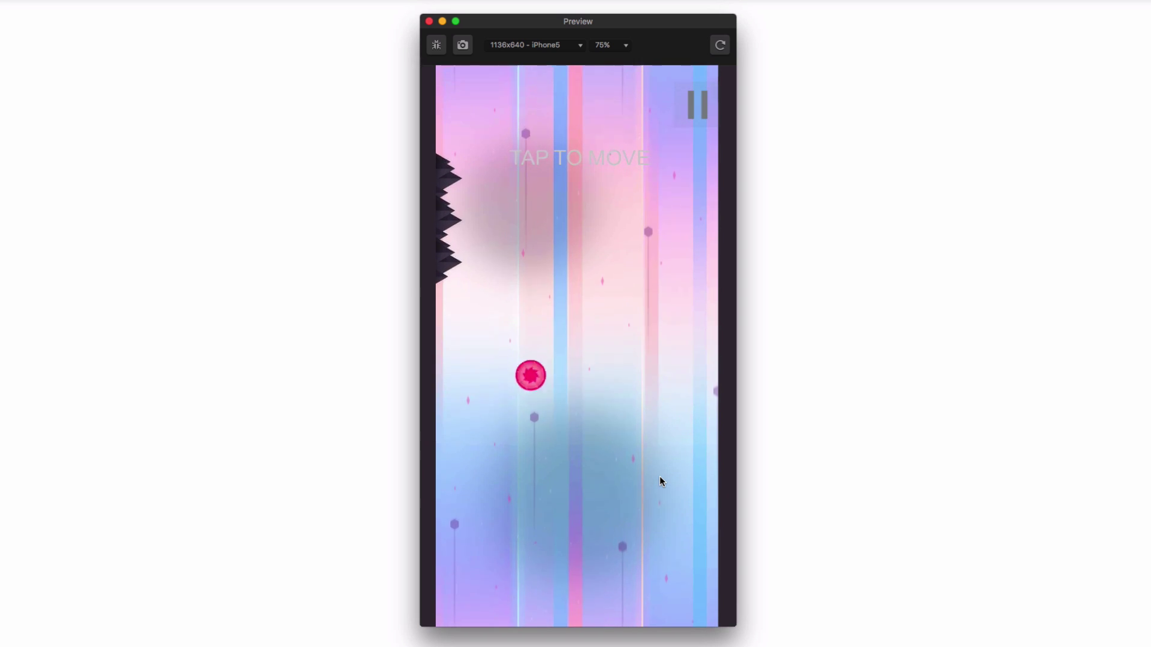
left_click(659, 477)
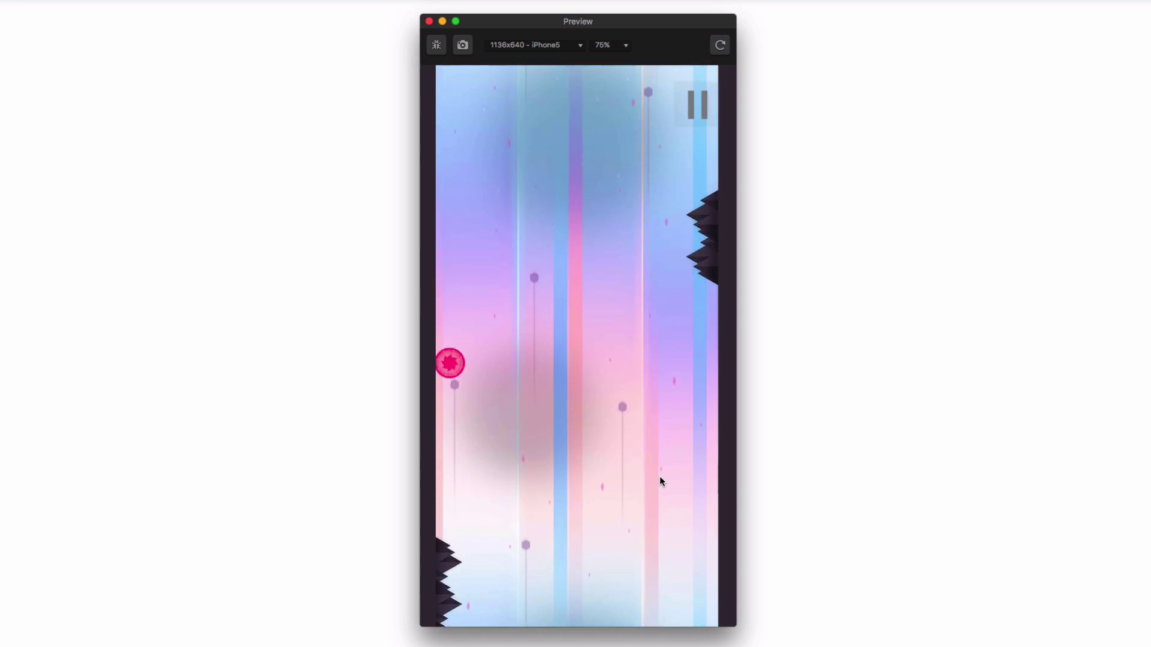
Play the level with the new character animation in the preview until game over and close the preview
left_click(660, 478)
left_click(660, 478)
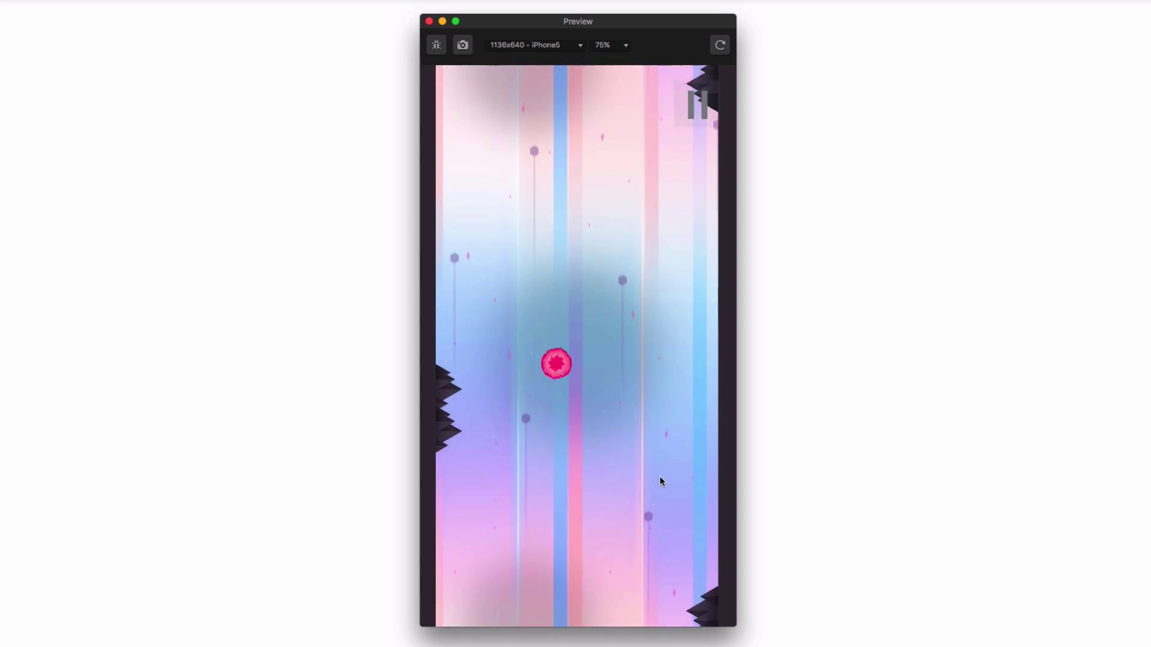
left_click(660, 478)
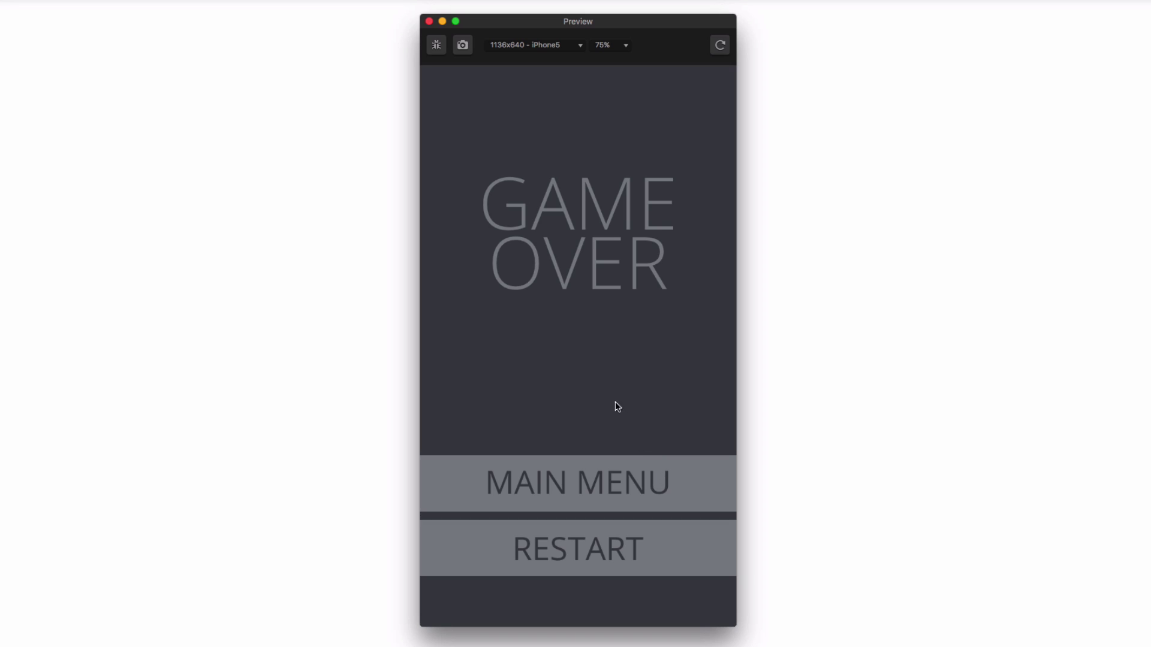
left_click(429, 21)
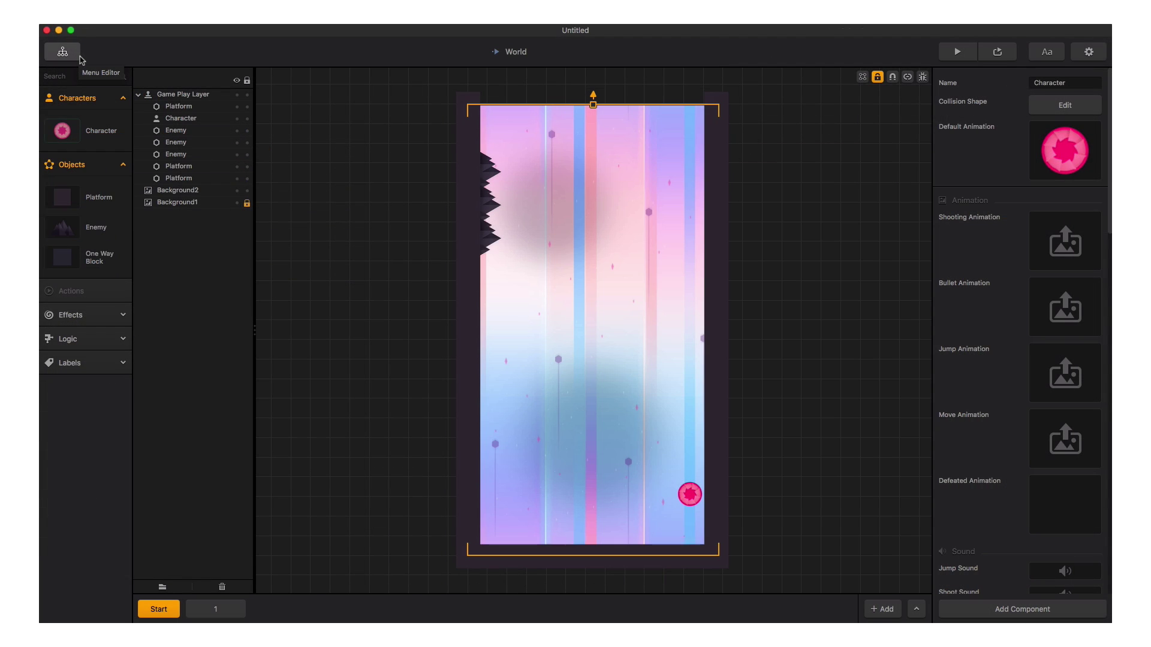
Replace the Main Menu UI's background image with the pastel striped image and resize it to cover the whole screen frame
left_click(62, 52)
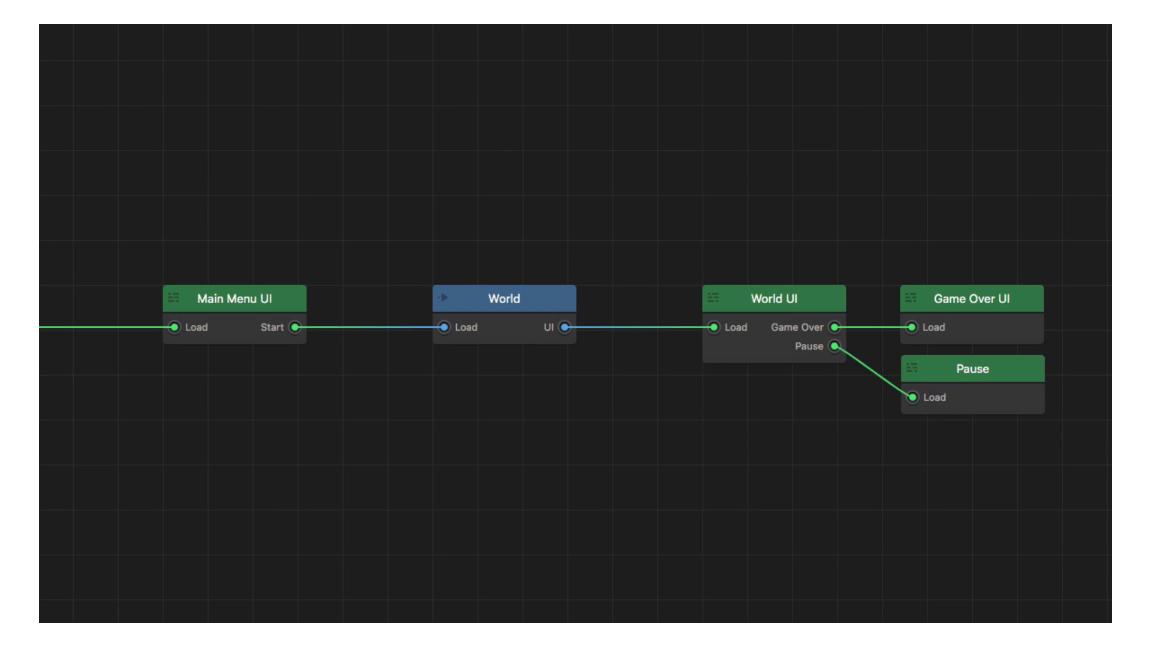
double_click(289, 300)
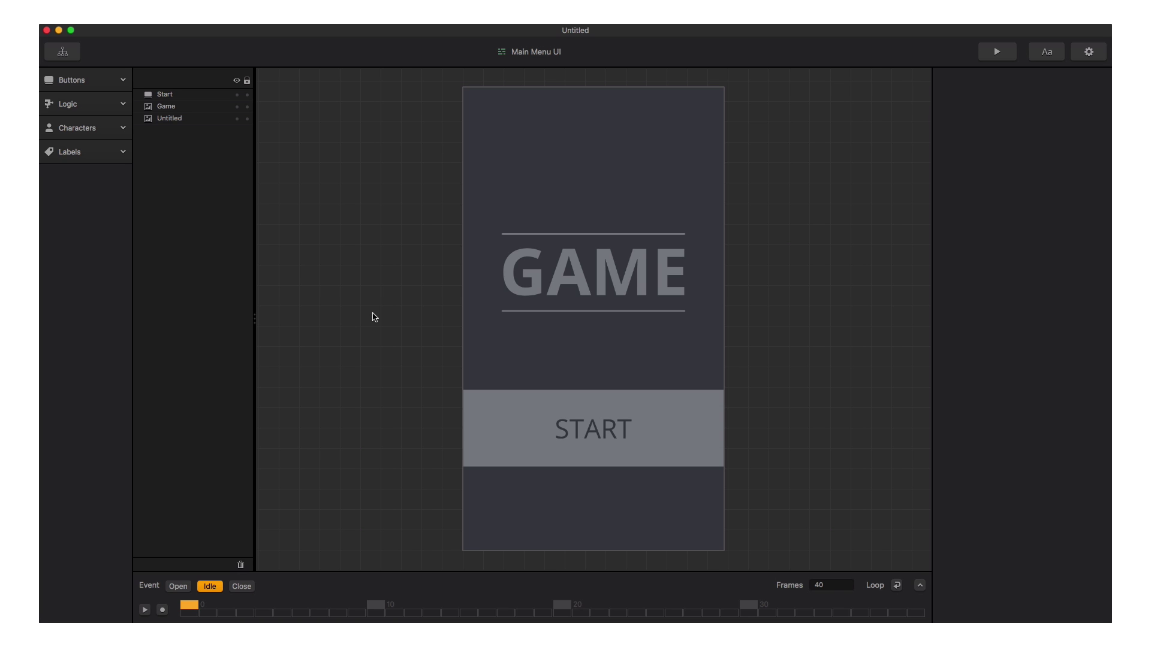
left_click(571, 184)
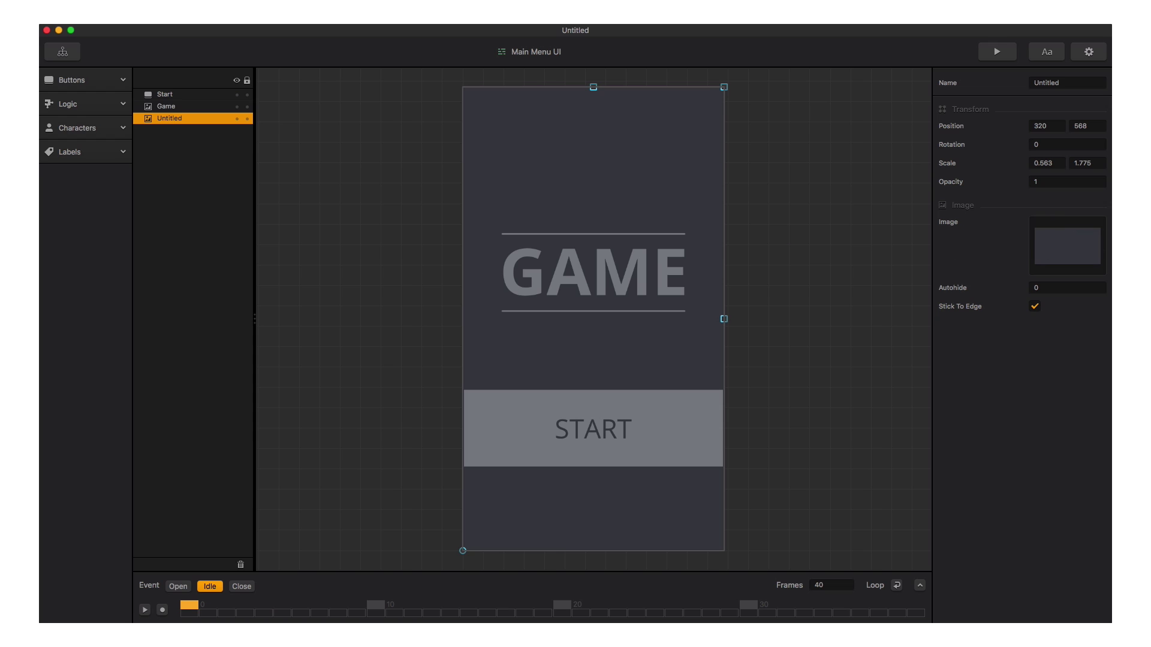
left_click_drag(1150, 309, 1036, 255)
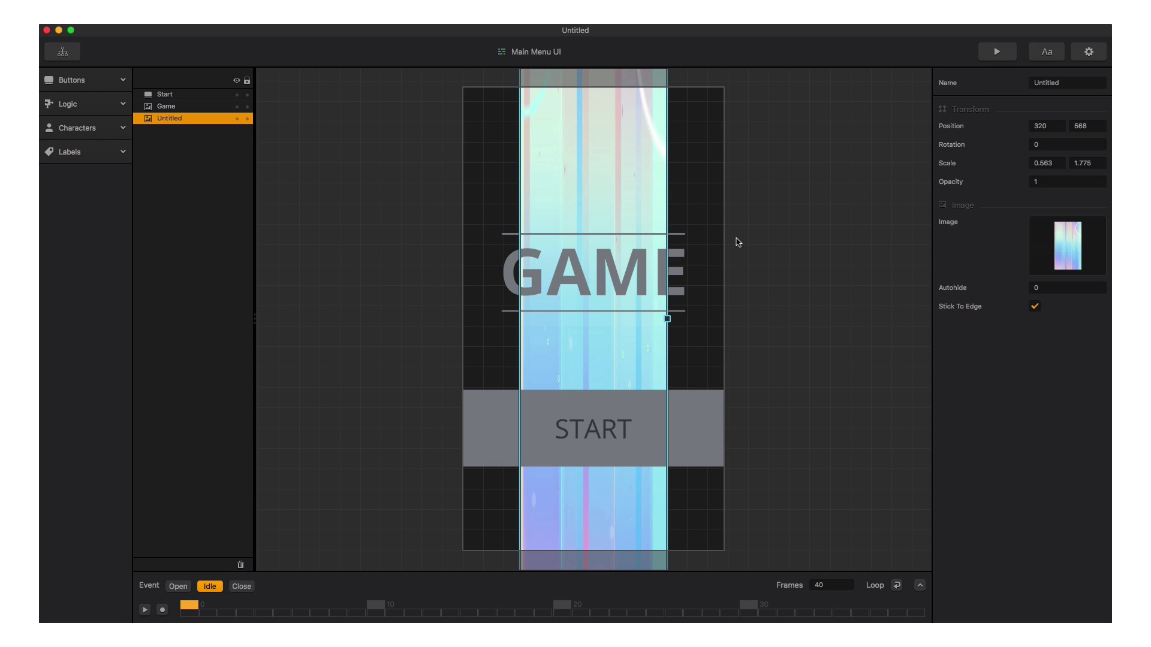
scroll(738, 242, "down", 6)
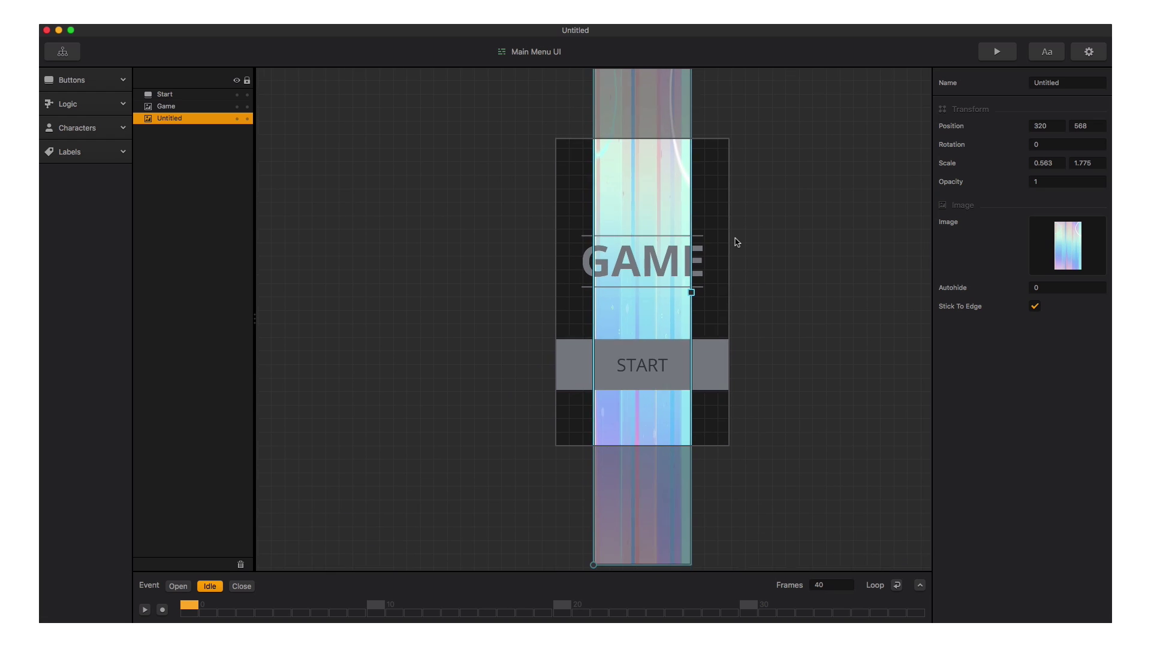
scroll(738, 242, "down", 1)
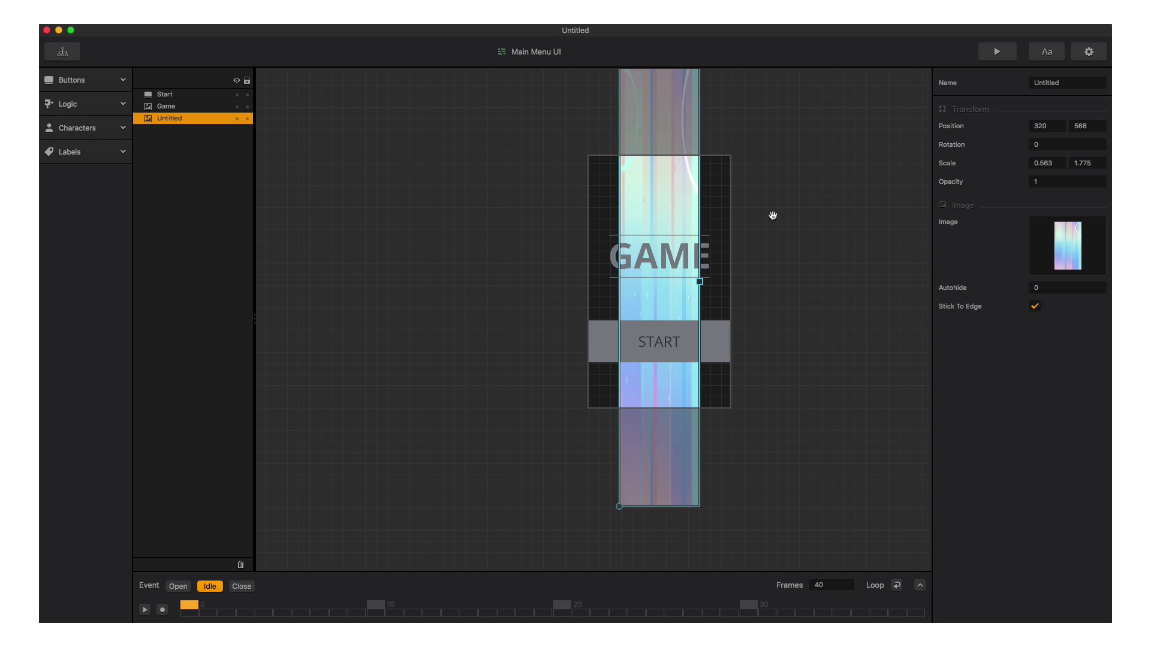
left_click_drag(773, 216, 722, 254)
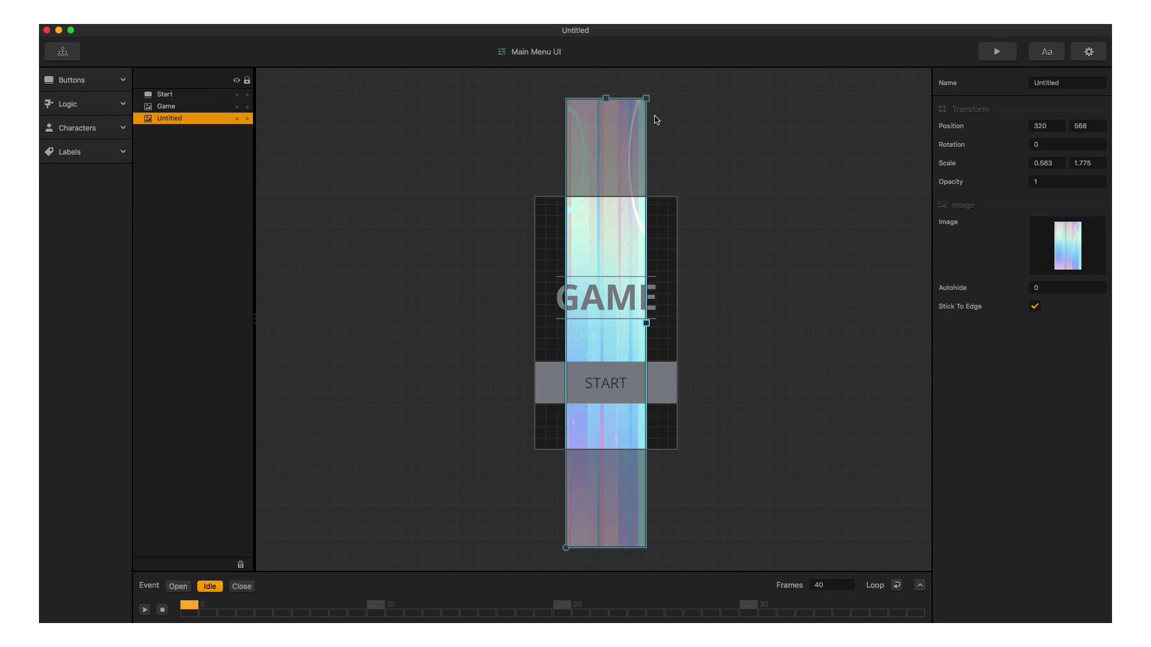
left_click_drag(648, 103, 692, 190)
Replace the Start button's image with the white "start" graphic and raise the button to a Y position of about 322
left_click(688, 403)
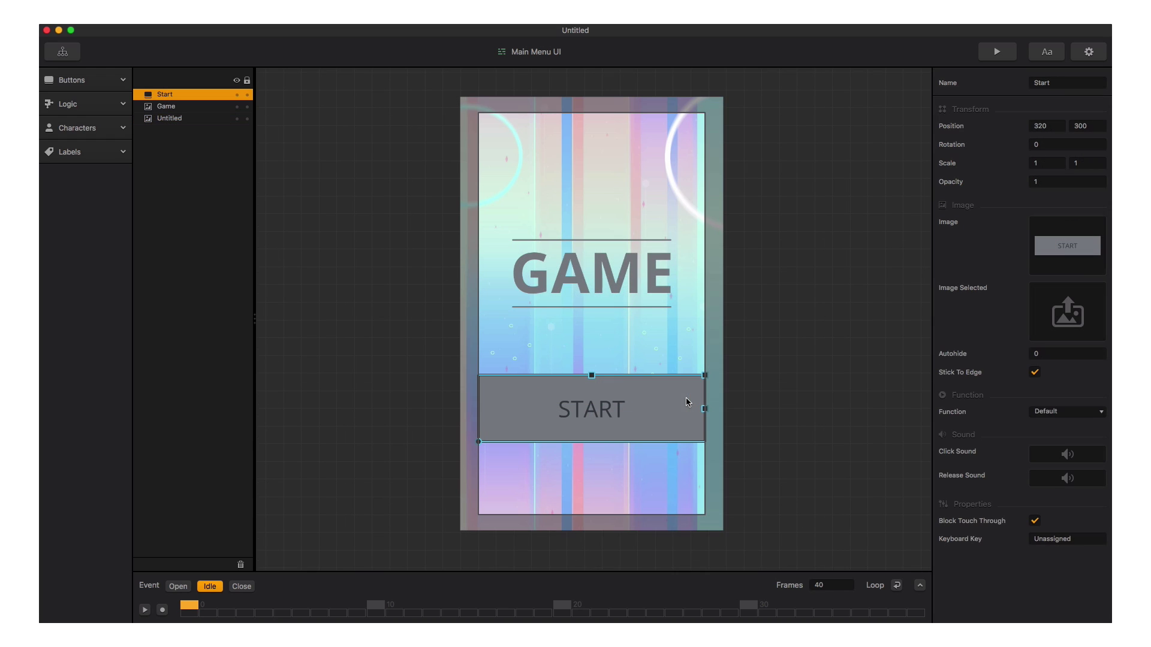
left_click_drag(1112, 234, 1058, 248)
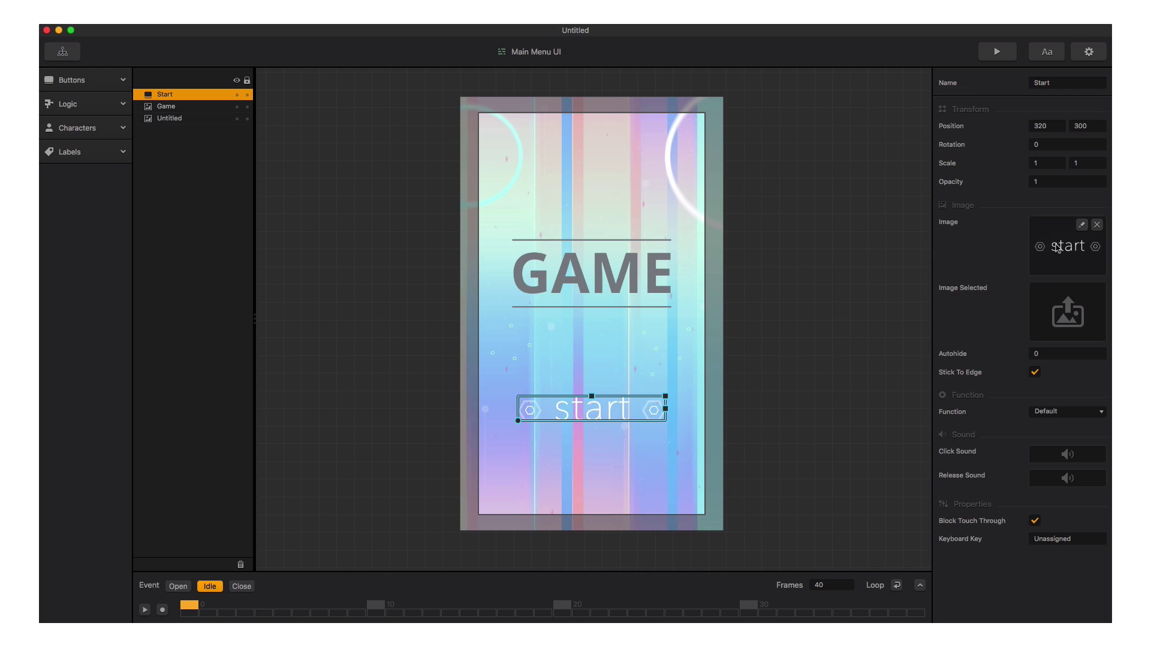
left_click_drag(599, 411, 599, 403)
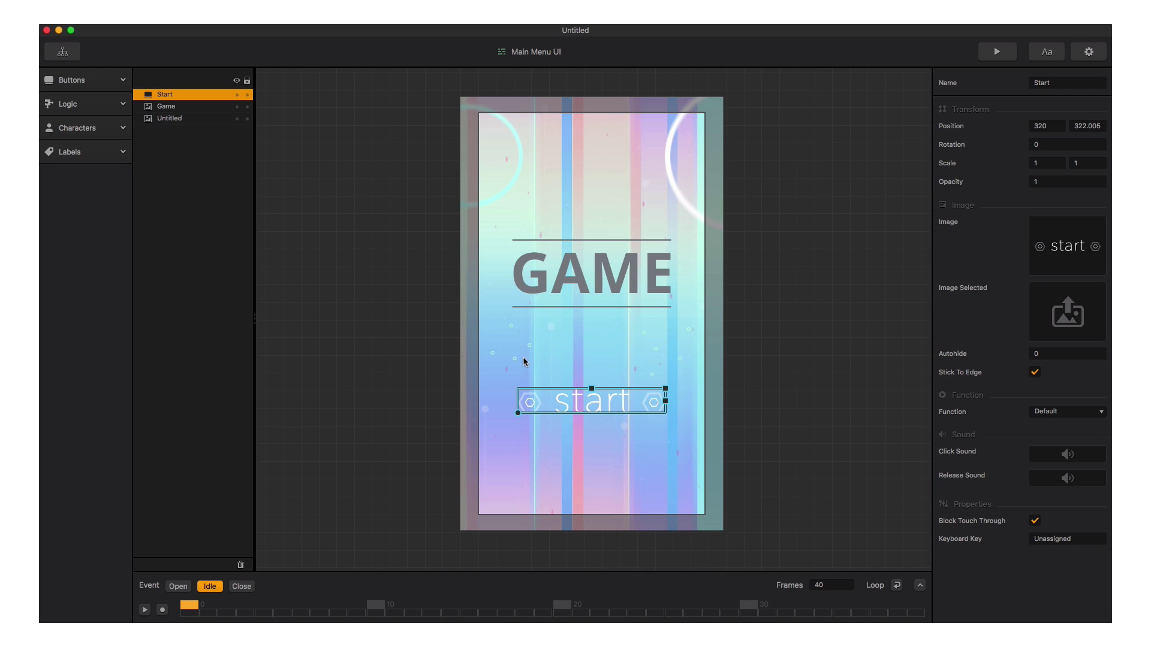
Replace the Game title's image with the pink GLTCH logo, hiding the background meanwhile, and raise the logo to Y about 812
left_click(238, 122)
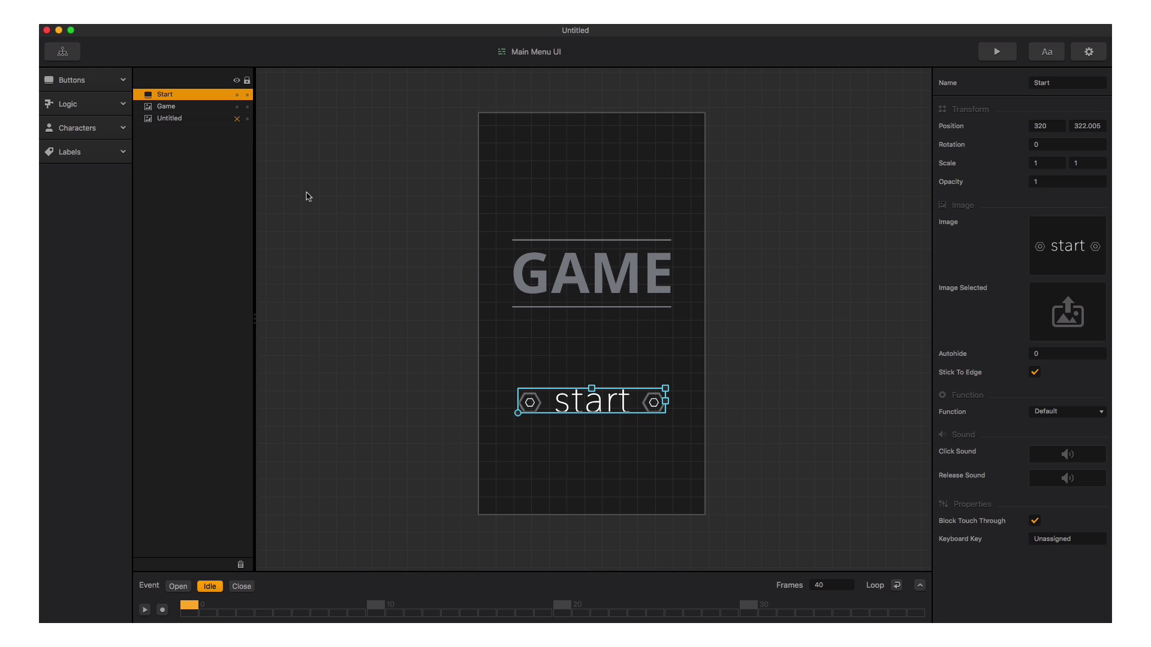
left_click(569, 276)
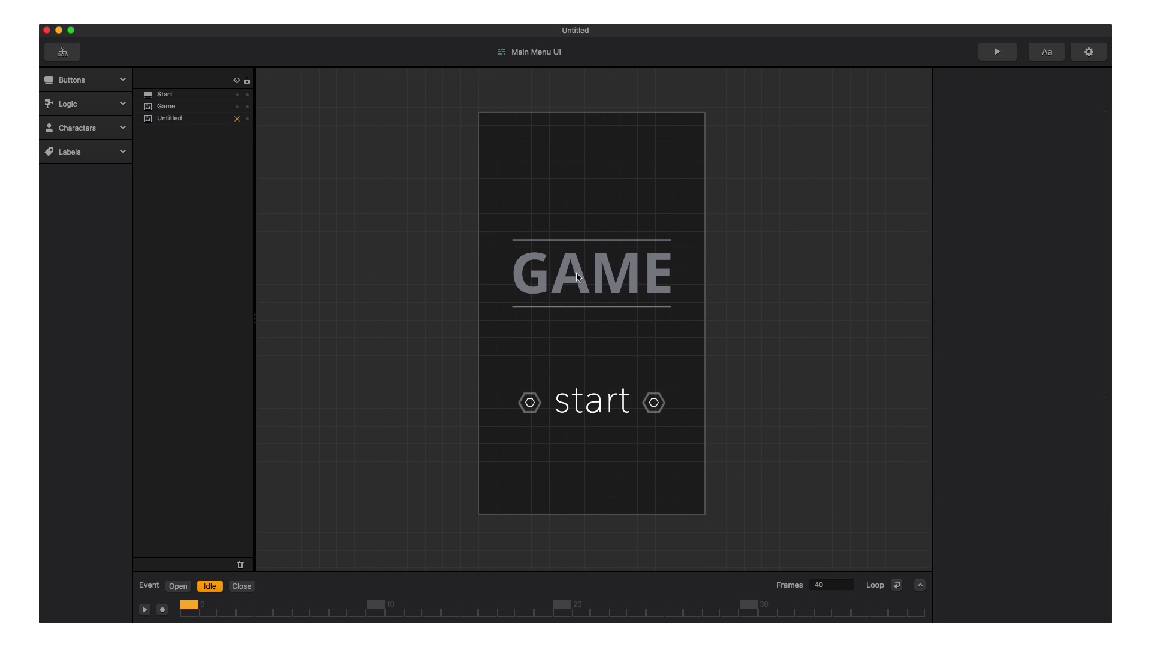
left_click(610, 274)
left_click_drag(1079, 336, 1064, 245)
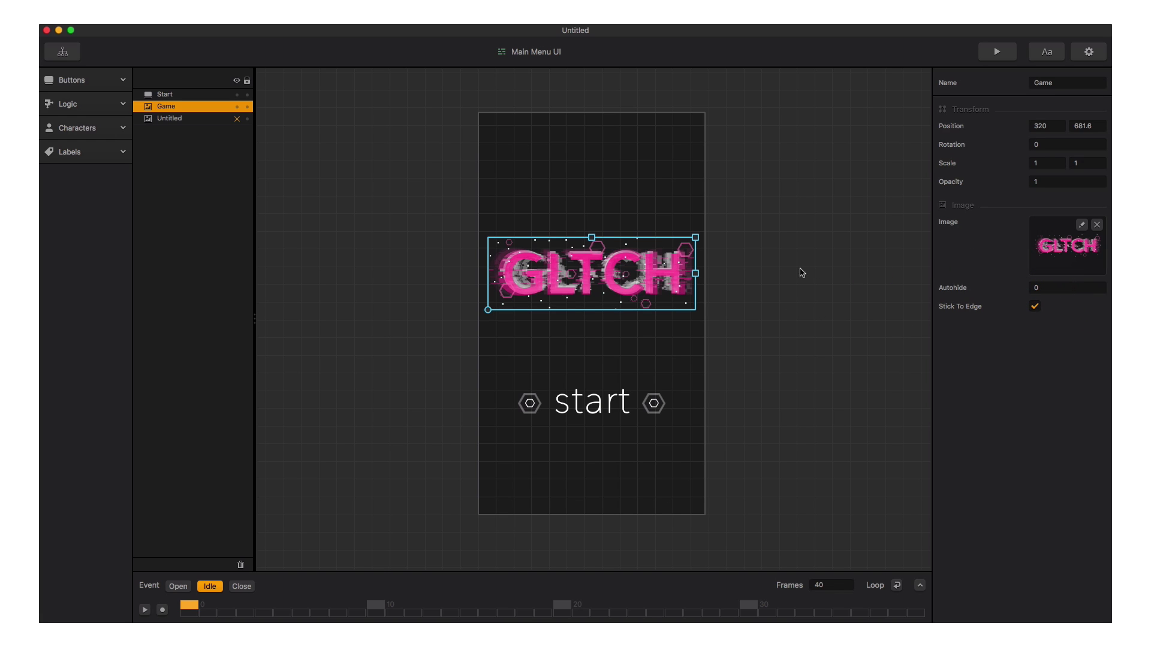
left_click_drag(594, 276, 594, 231)
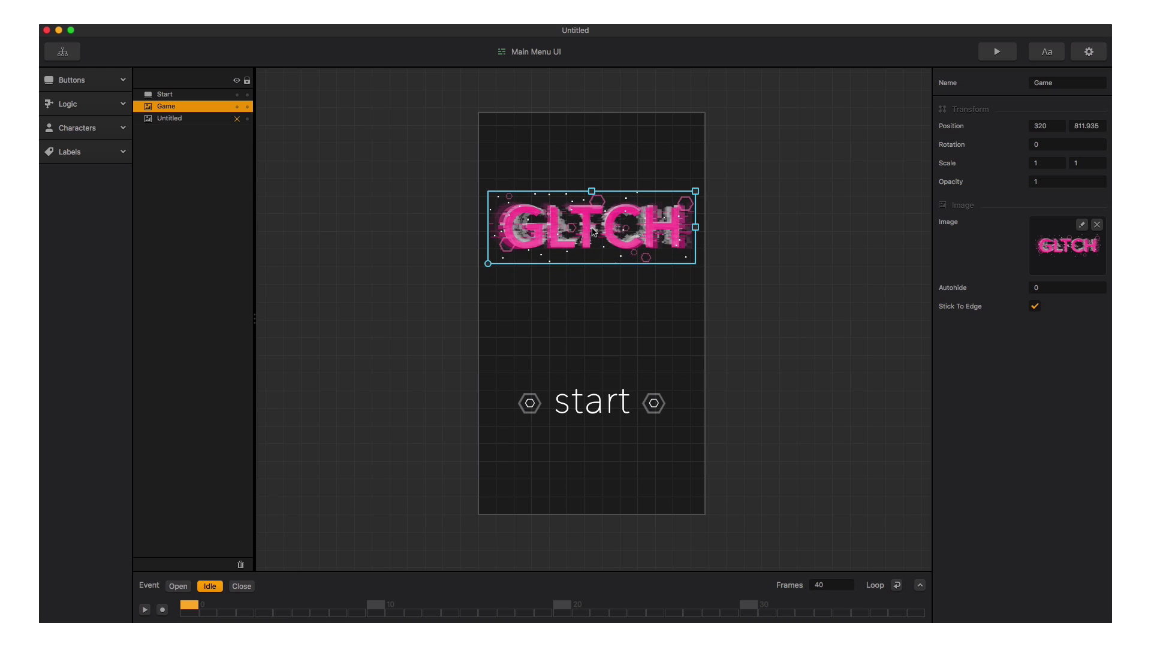
left_click(237, 118)
left_click(563, 404)
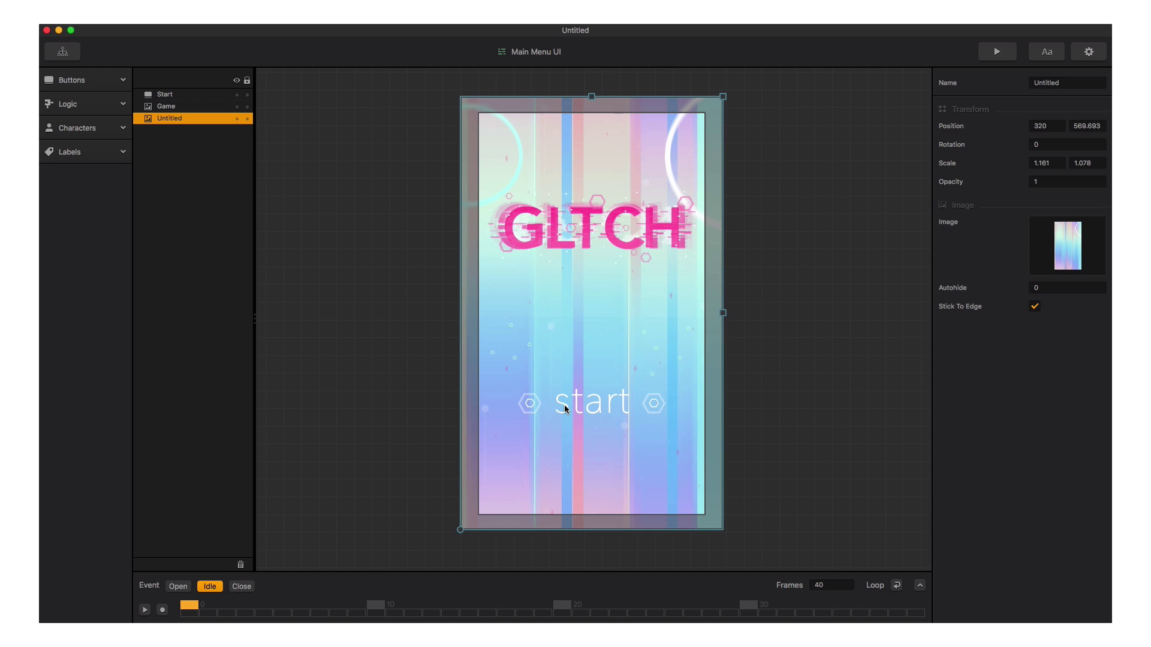
left_click(238, 119)
left_click(237, 118)
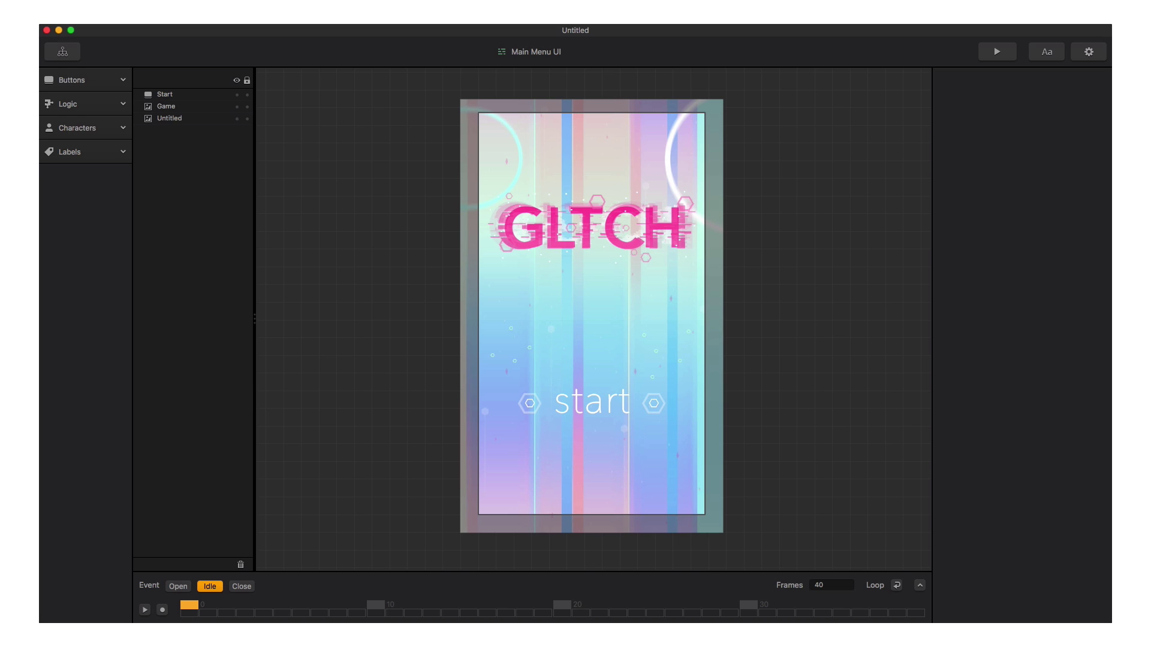
Add Side.png to the main menu as an image and adjust it so the spiked walls line the screen's edges
left_click_drag(1042, 377, 732, 413)
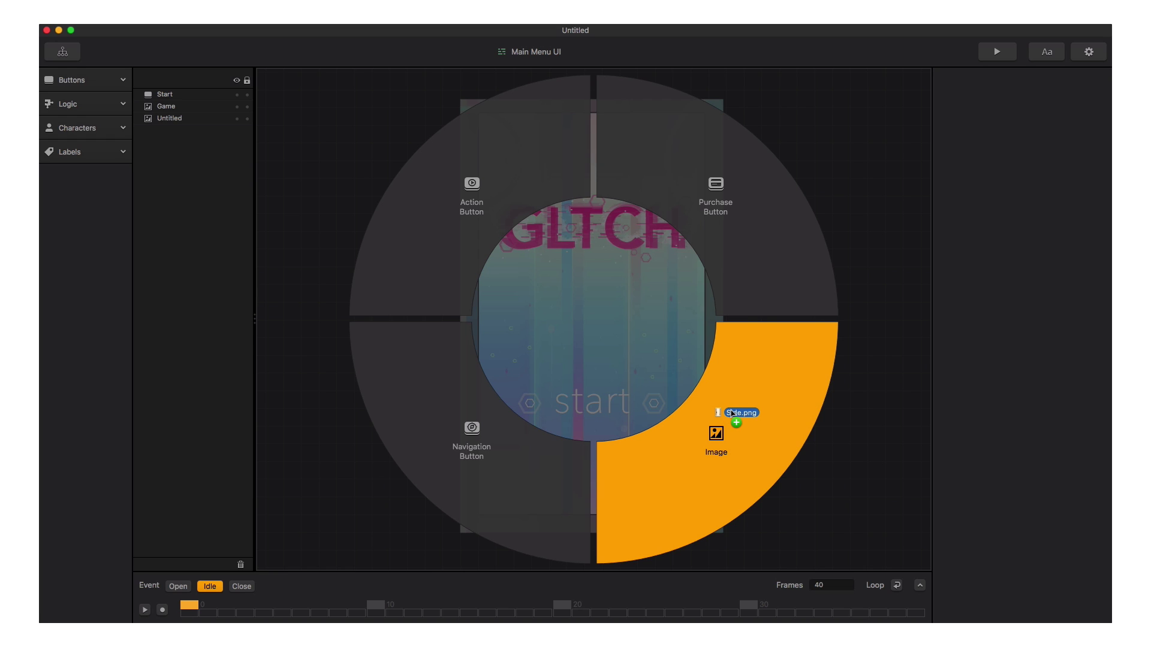
left_click_drag(732, 414, 732, 413)
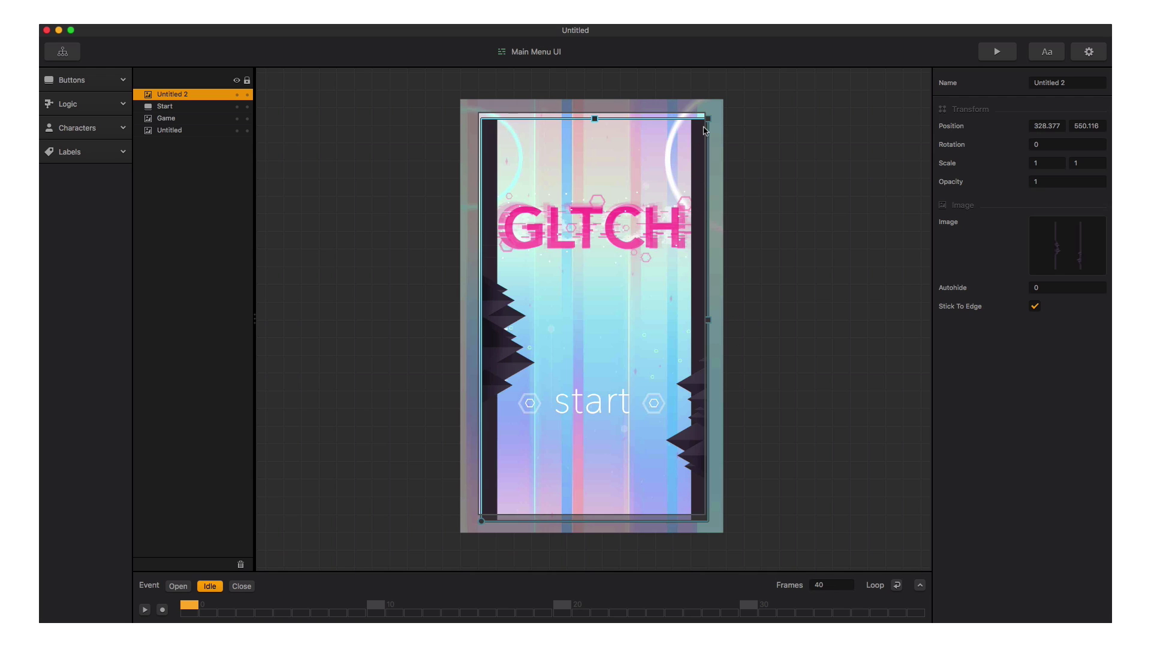
mouse_move(707, 123)
left_mouse_down()
mouse_move(724, 108)
mouse_move(715, 118)
left_mouse_up()
Add the glowing pink character image to the main menu, rotate it and place it near the right wall above the start button
left_click_drag(1139, 359, 817, 354)
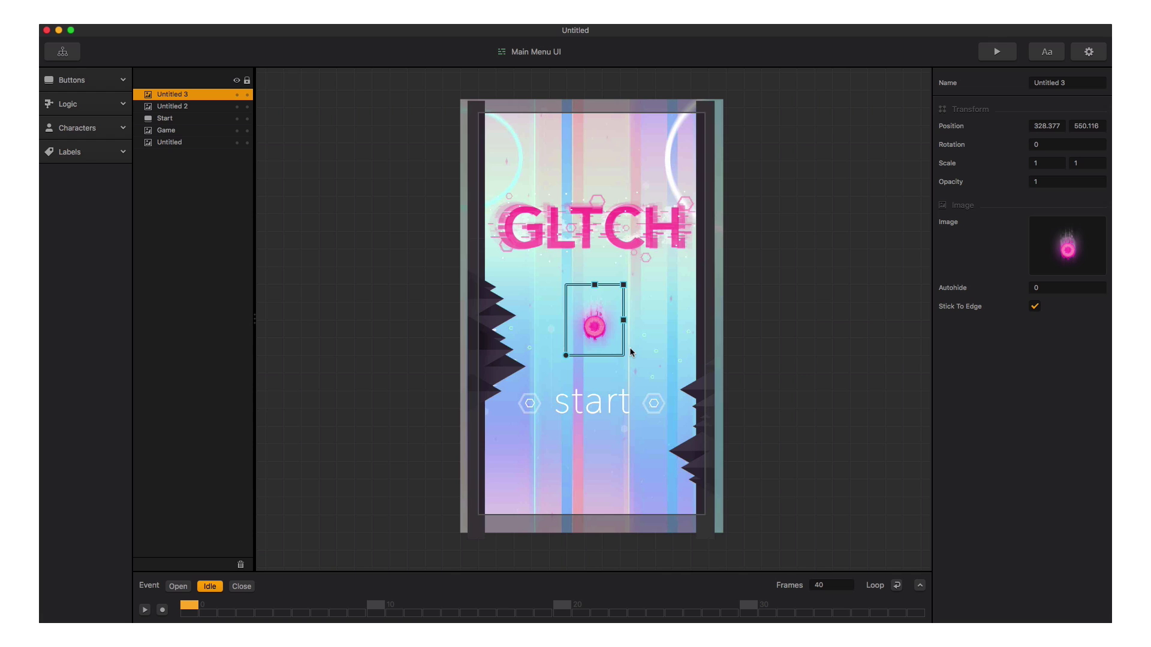
scroll(606, 351, "up", 5)
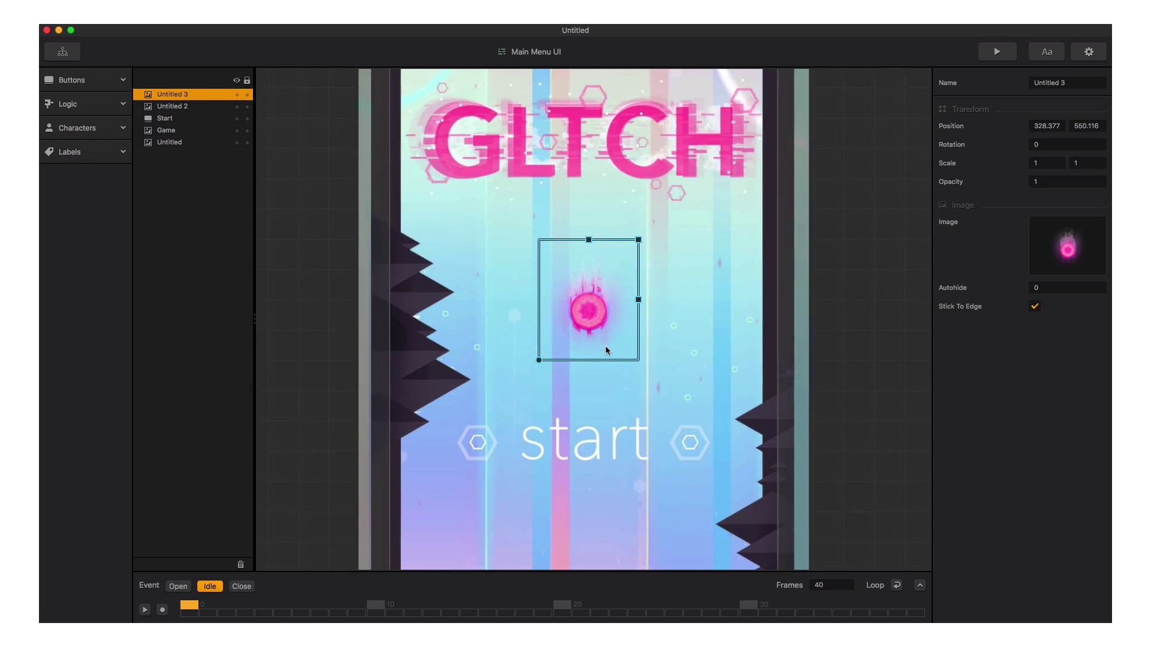
left_click_drag(533, 362, 688, 300)
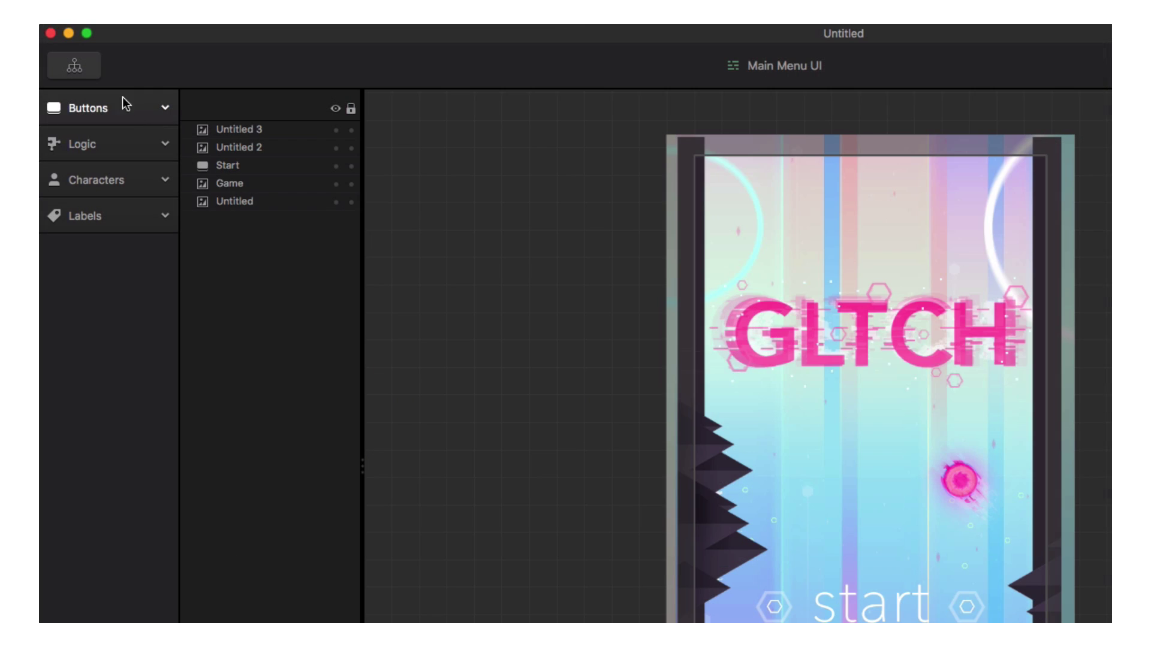
Replace the Game Over UI's background with the pink image and scale it to about 1.214 by 1.061 to cover the screen frame
left_click(99, 74)
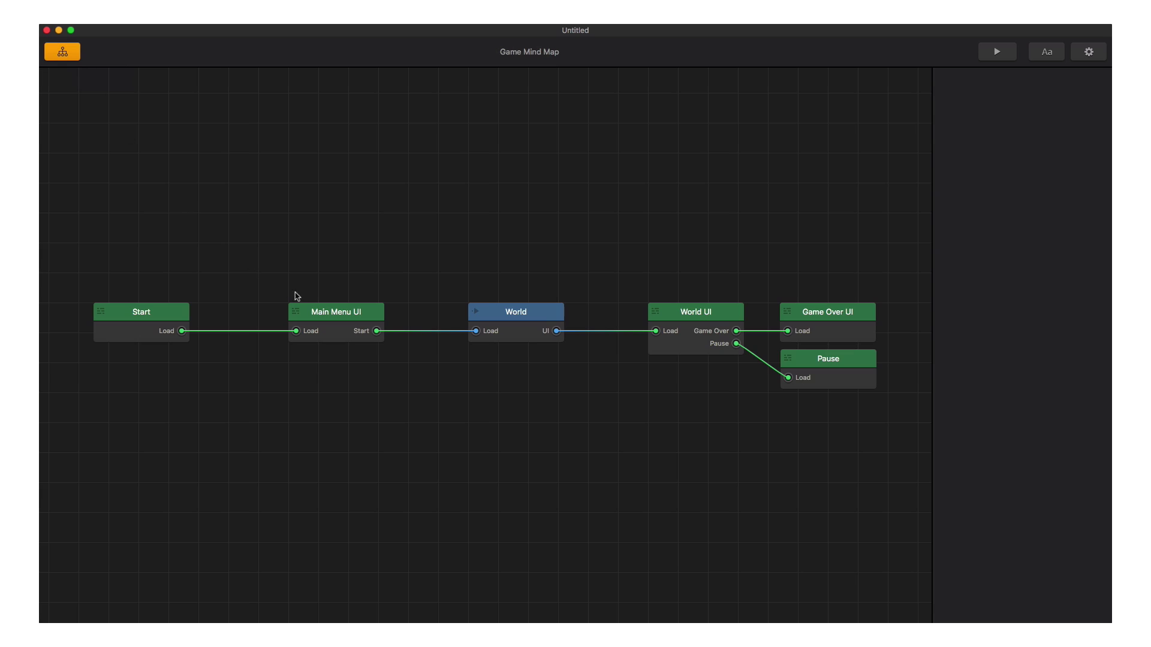
double_click(834, 334)
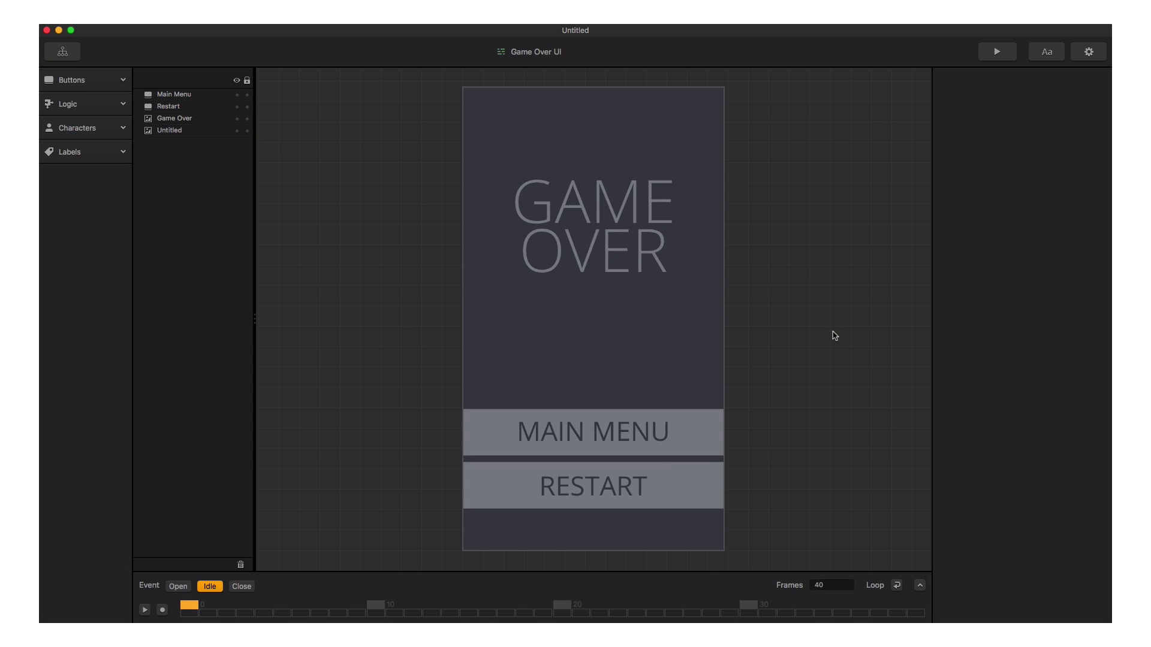
left_click(703, 334)
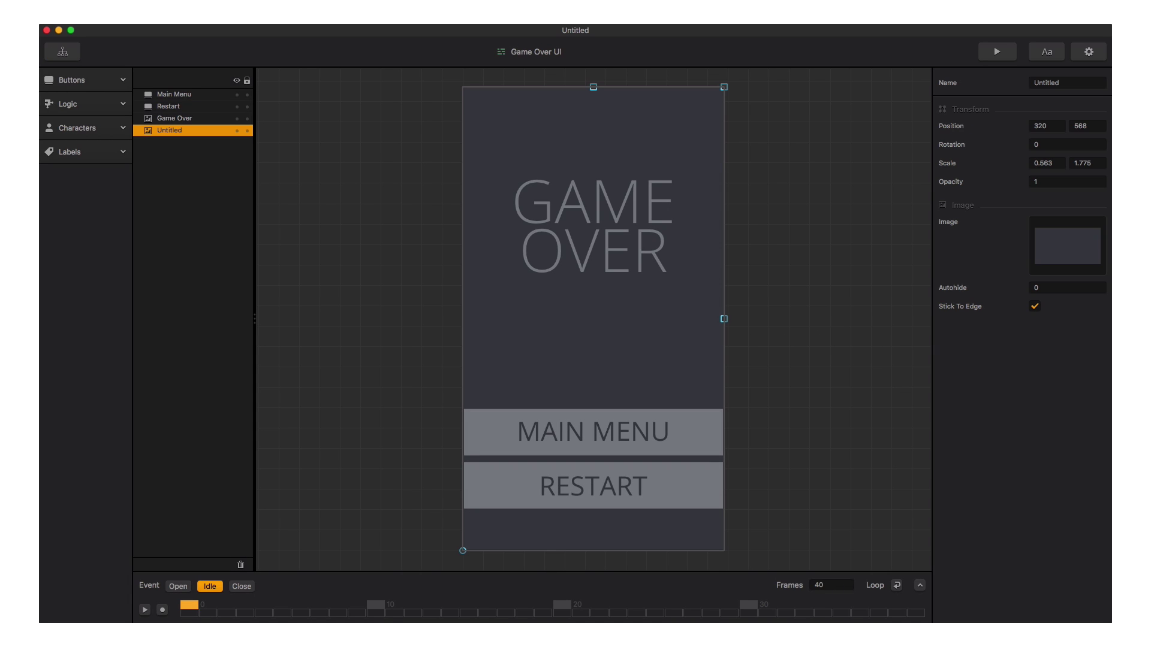
left_click_drag(1109, 228, 1049, 240)
scroll(792, 249, "down", 5)
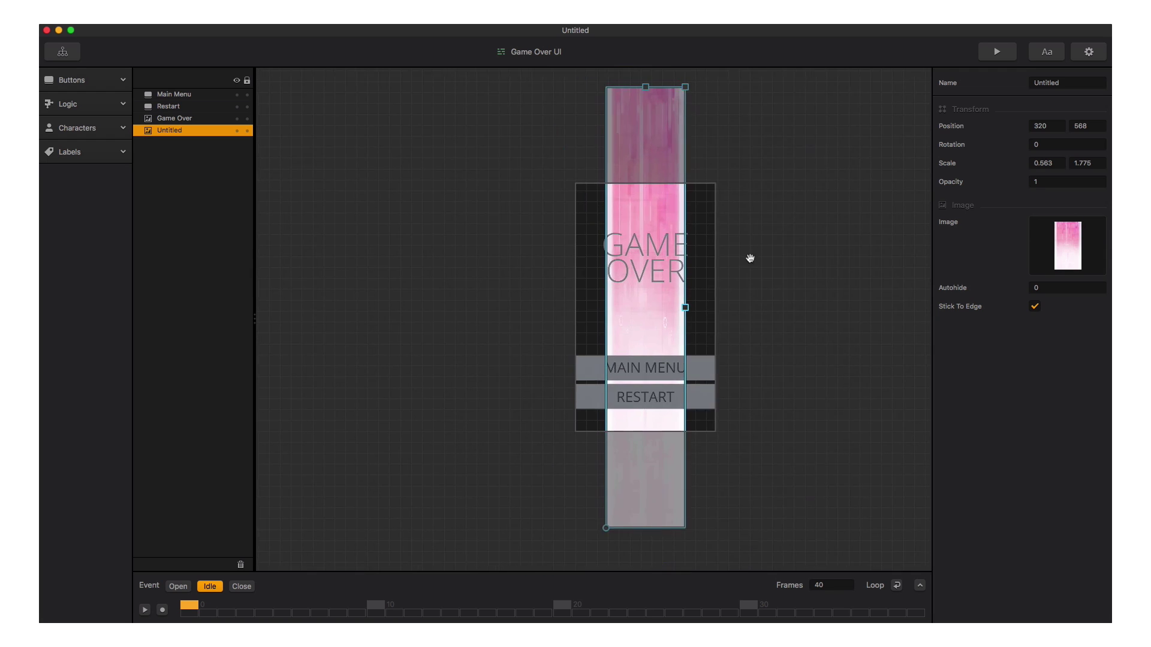
left_click_drag(663, 116, 668, 190)
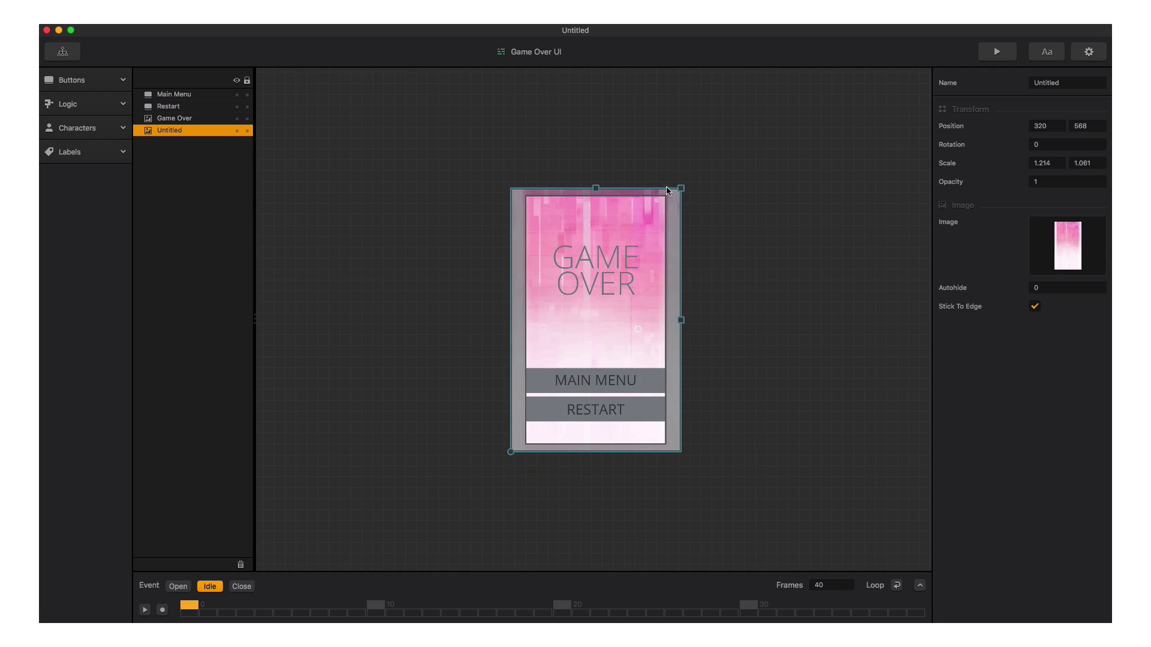
scroll(475, 246, "up", 5)
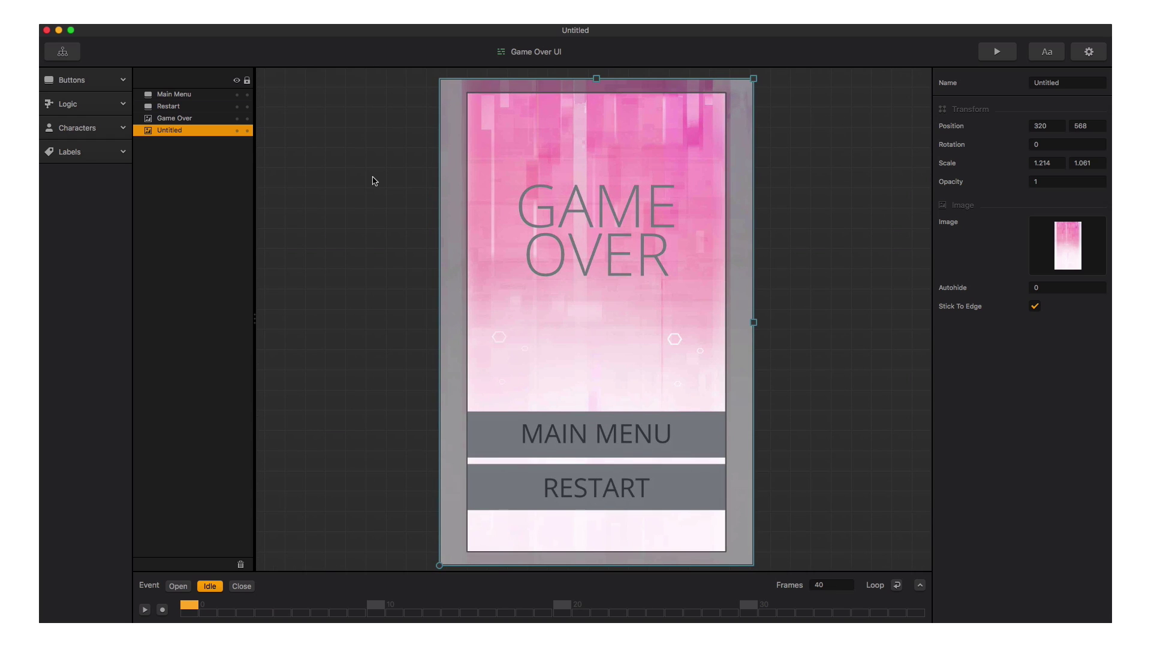
Replace the Game Over title with the white glitch lettering image and move it to Y about 568, hiding the background meanwhile
left_click(174, 118)
mouse_move(1073, 246)
left_mouse_down()
mouse_move(1090, 219)
mouse_move(1076, 231)
left_mouse_up()
left_click(237, 130)
left_click_drag(566, 126, 566, 213)
left_click(237, 131)
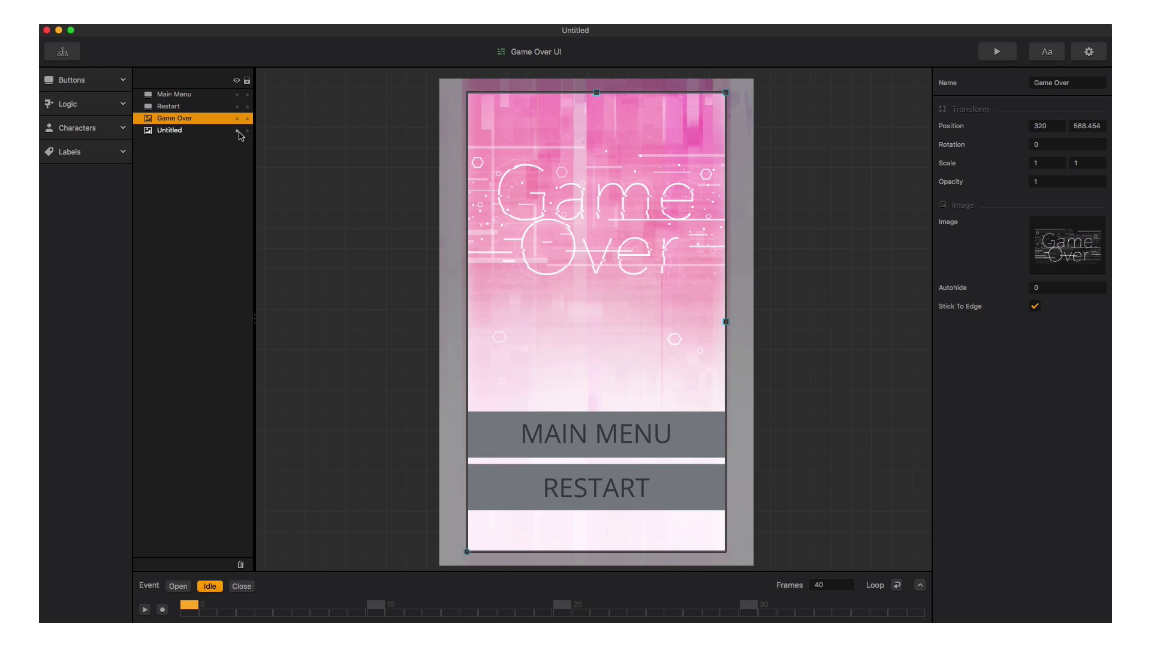
Replace the Restart button's image with the pink "Retry" graphic and the Main Menu button's image with the pink "Main Menu" graphic
left_click(615, 473)
left_click_drag(1100, 298, 1053, 256)
left_click(596, 435)
left_click_drag(1100, 298, 1067, 246)
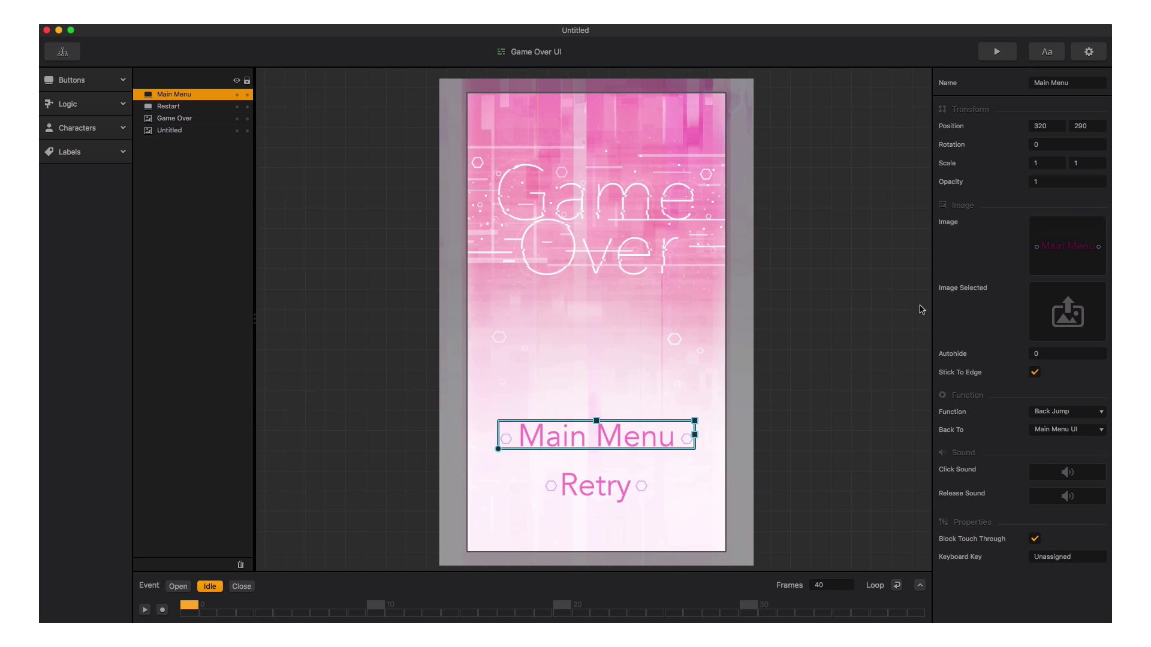
Replace the Pause screen's background image with Background.png and set its scale to 1 by 1
left_click(63, 53)
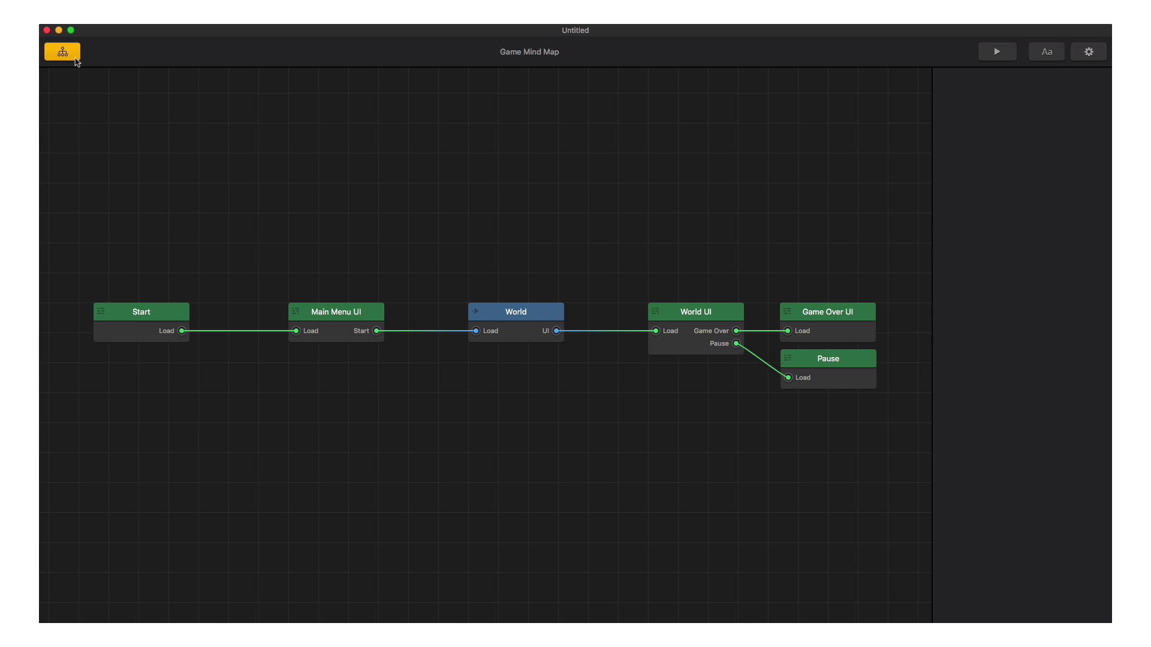
double_click(850, 367)
left_click(698, 328)
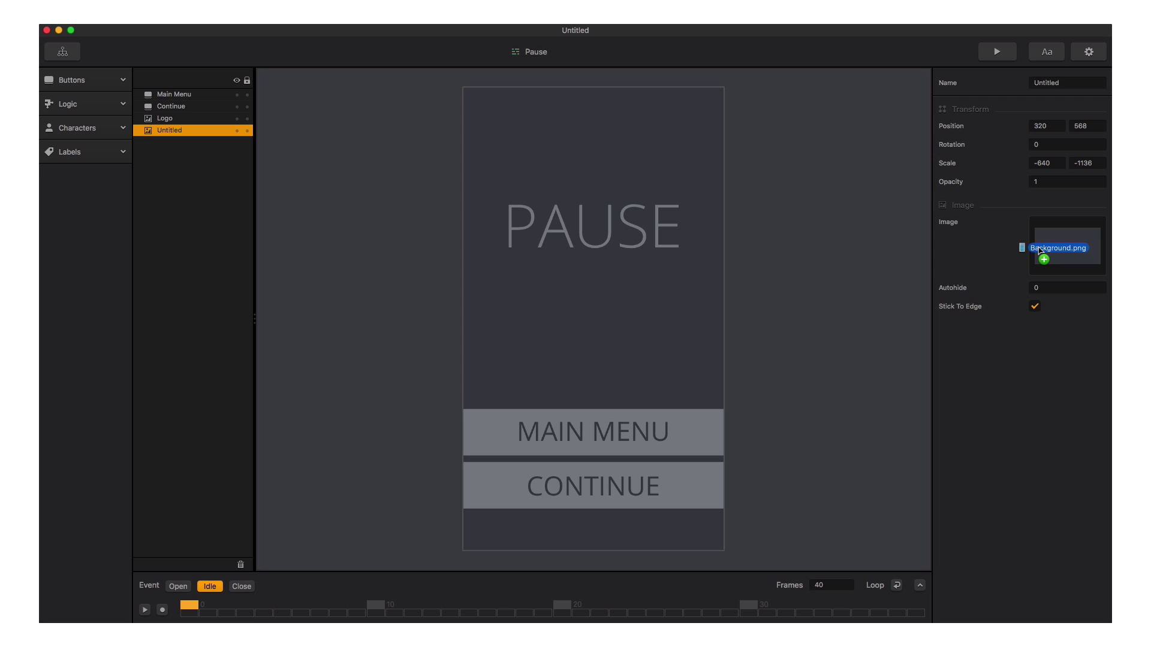
left_click_drag(1039, 250, 1041, 251)
scroll(839, 248, "down", 10)
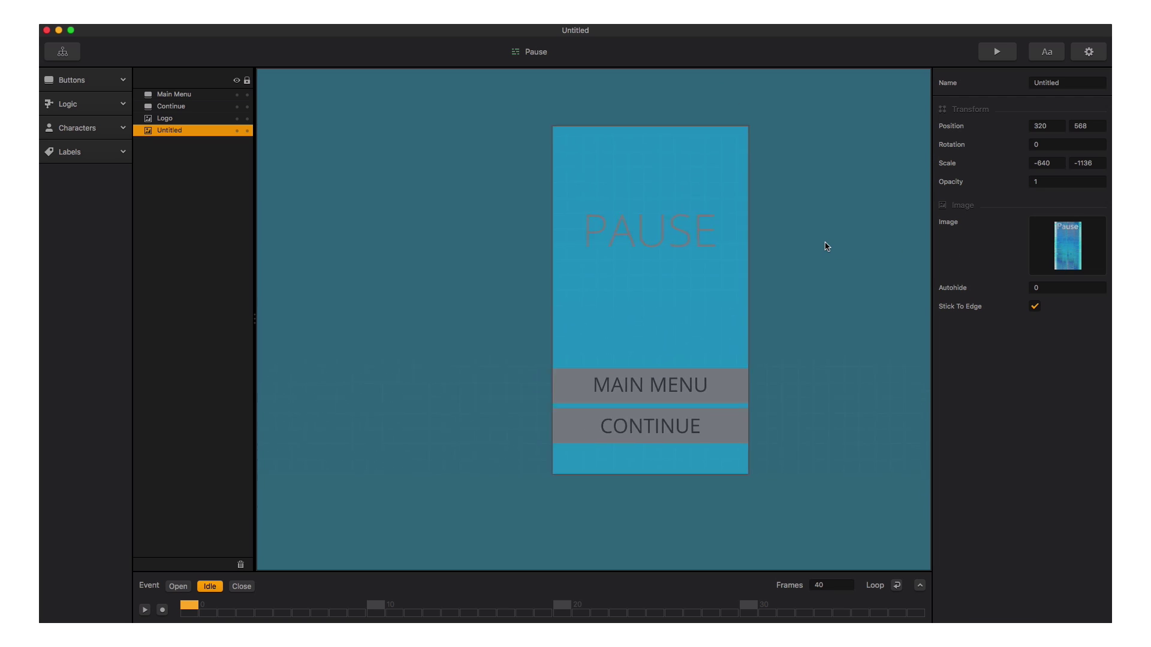
left_click_drag(840, 231, 659, 298)
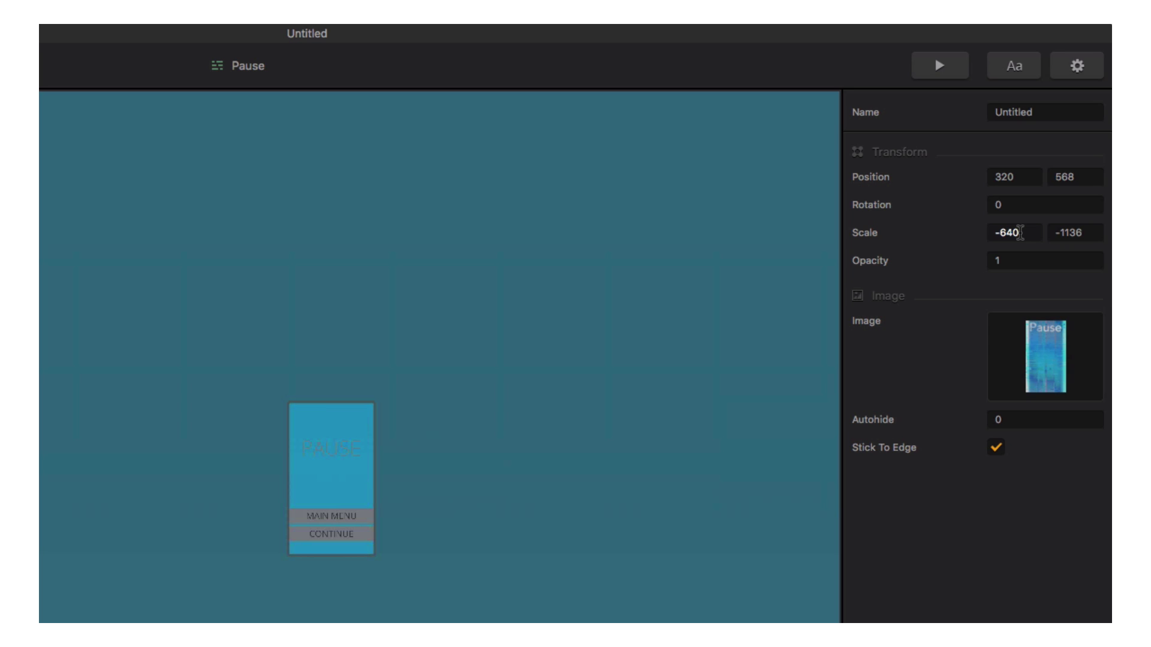
type("1")
key("Tab")
type("1")
key("Tab")
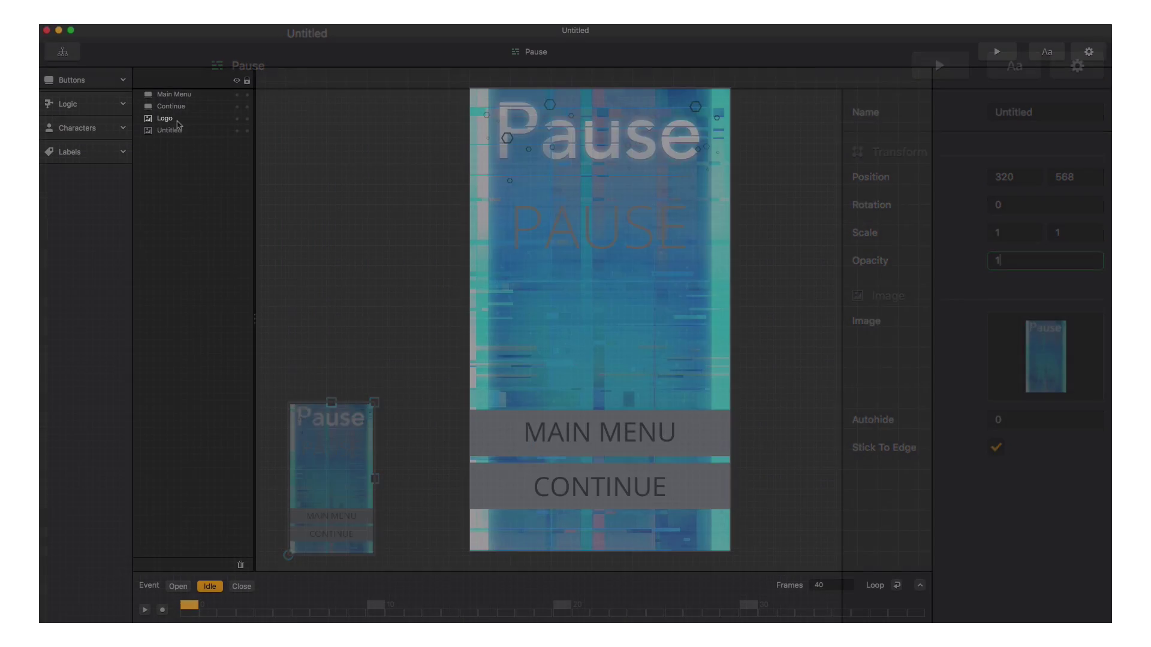
Delete the Pause screen's Logo and replace the Main Menu and Continue buttons' images with the cyan lettering graphics
left_click(169, 122)
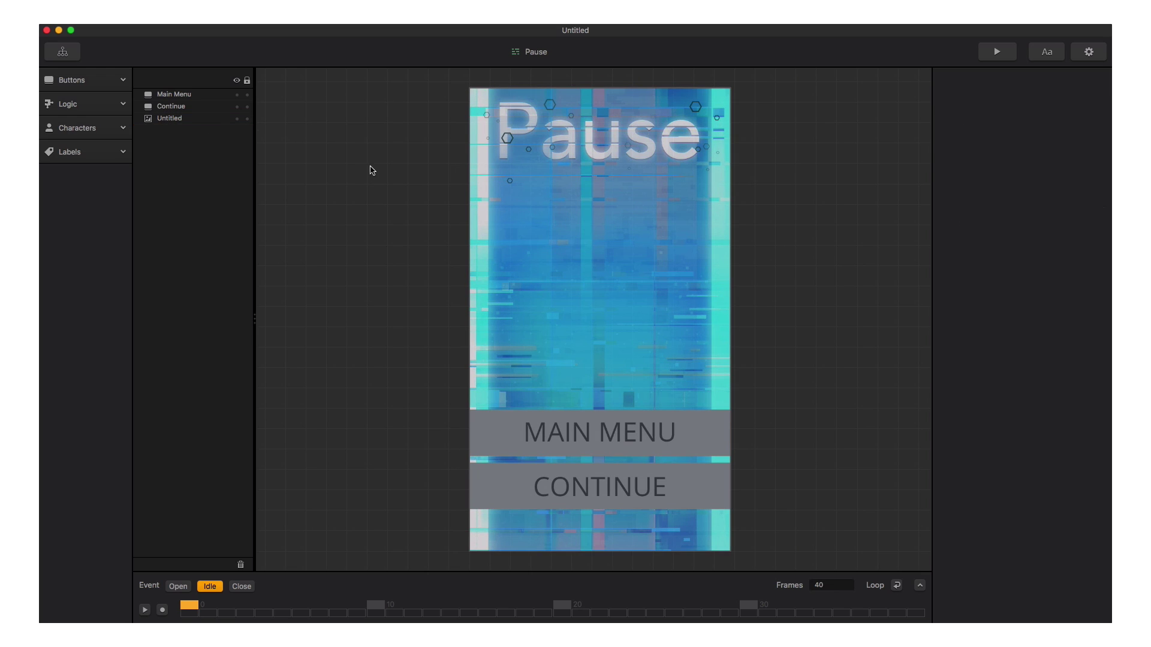
left_click(174, 94)
left_click(171, 107)
left_click_drag(1032, 235, 1055, 237)
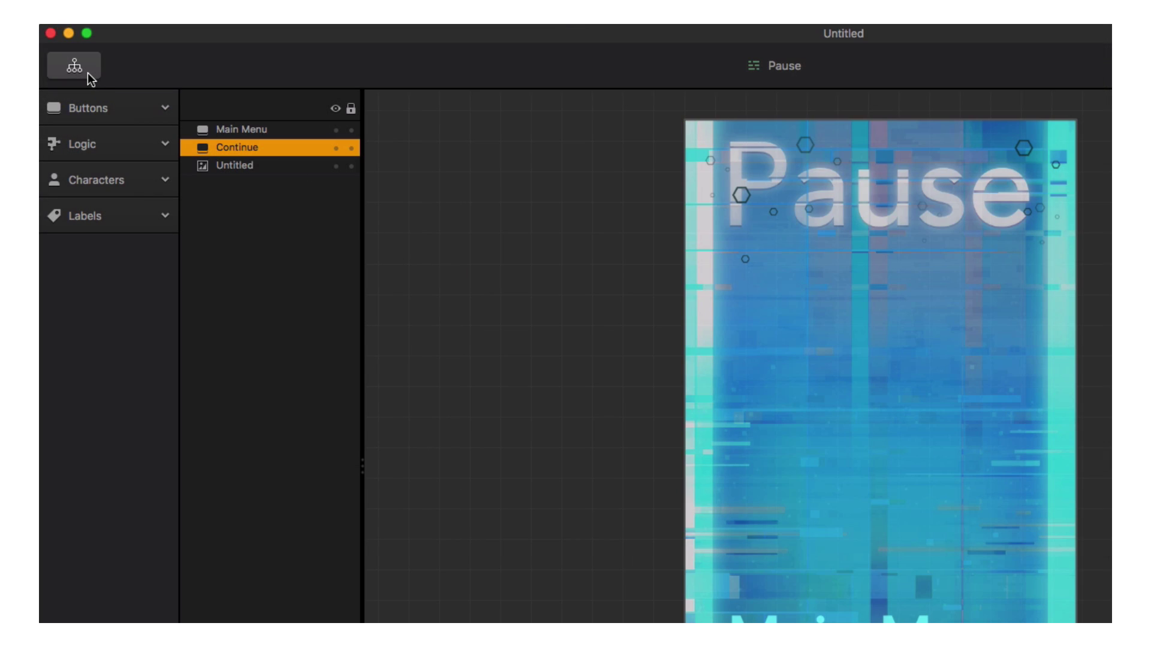
Replace the Pause button's image in the World UI with the coral glitch pause bars graphic
left_click(87, 73)
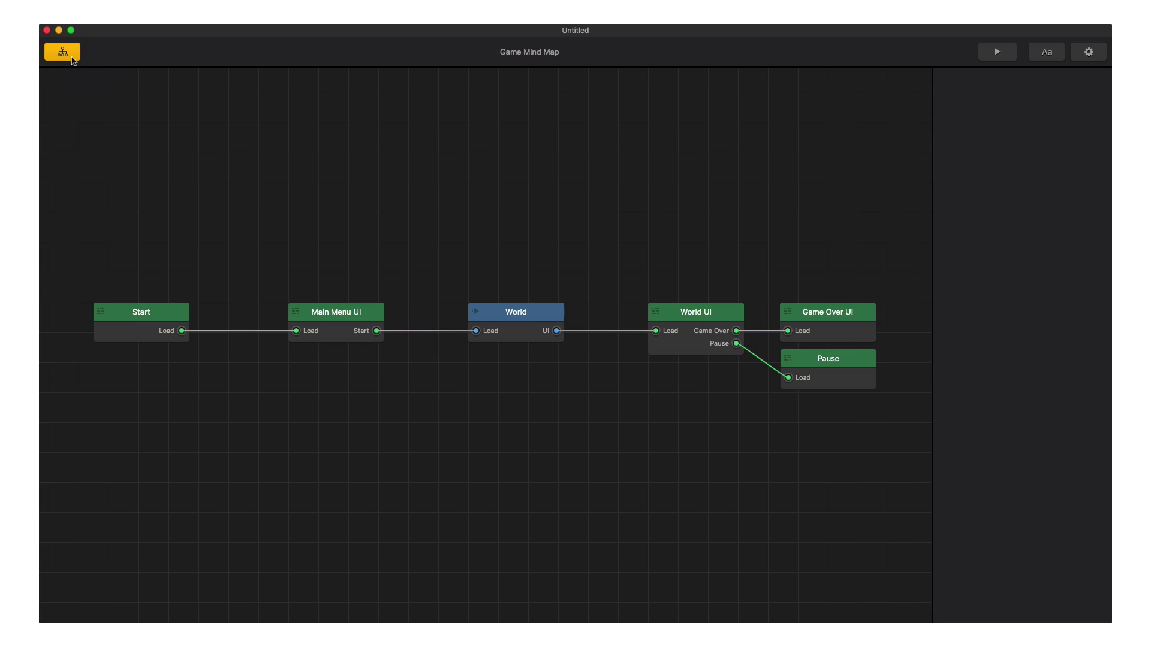
double_click(704, 343)
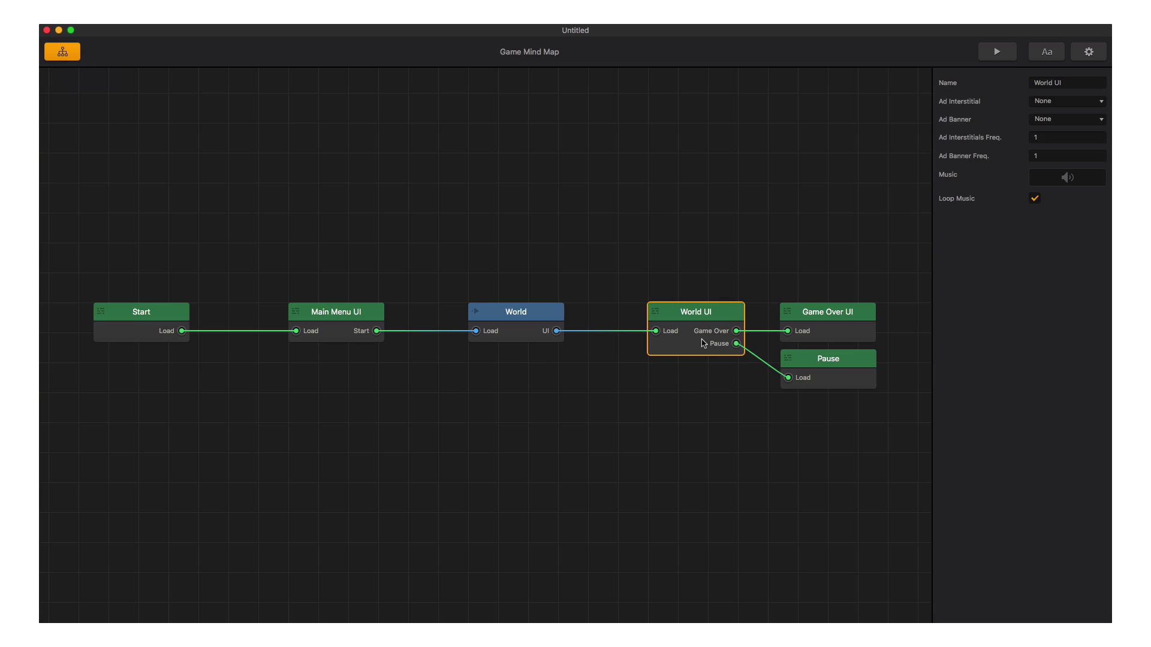
left_click(698, 127)
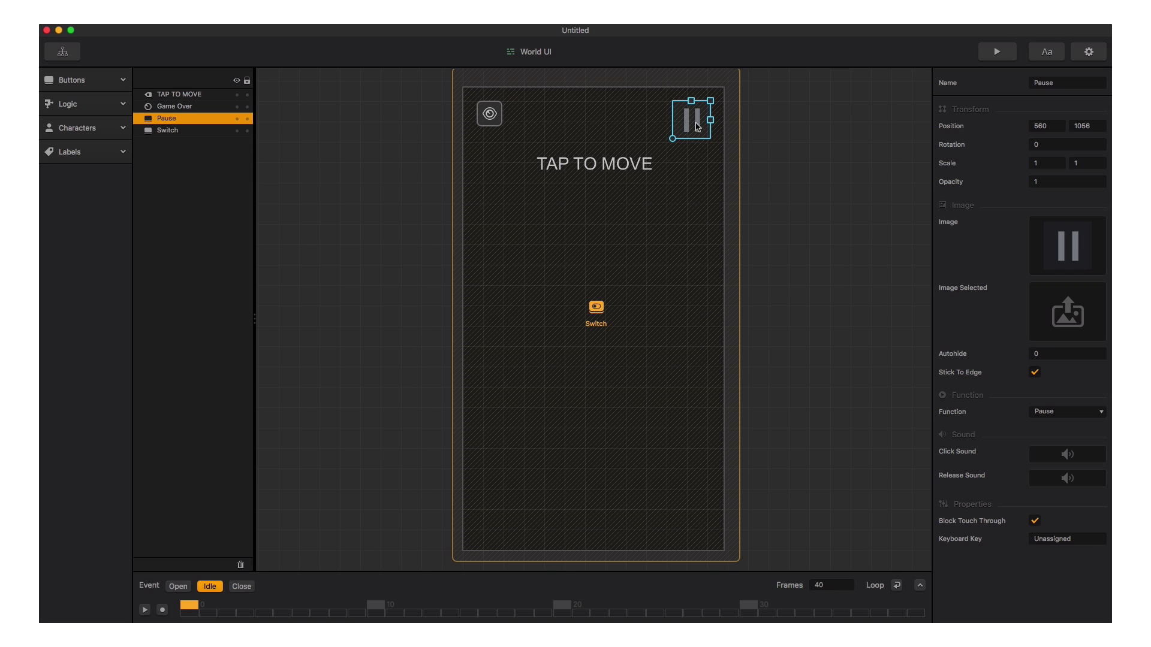
left_click_drag(1031, 124, 1044, 235)
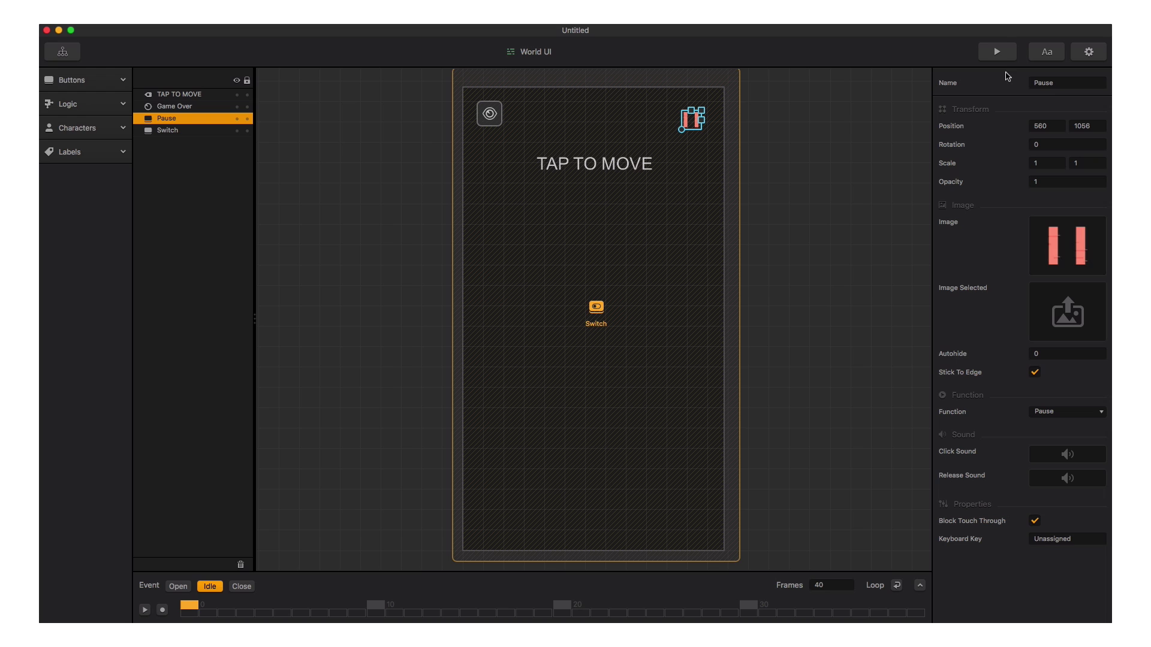
Run the game preview, start the game and jump the character between the walls past the spikes
left_click(1005, 59)
left_click(595, 478)
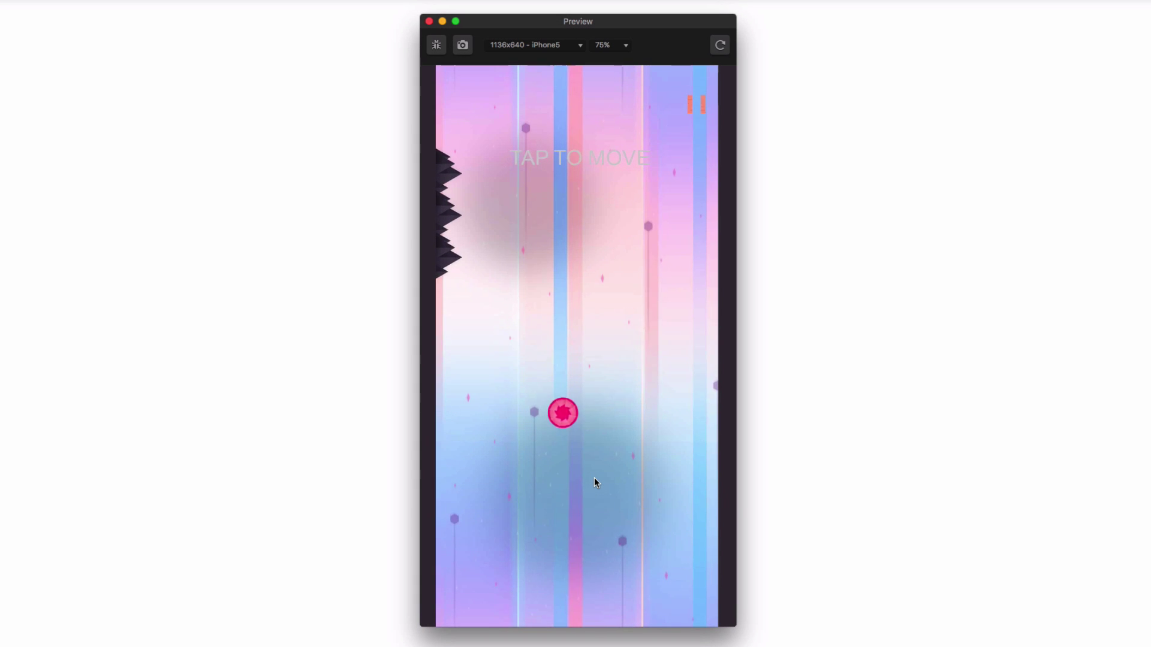
left_click(595, 482)
left_click(595, 482)
left_click(595, 482)
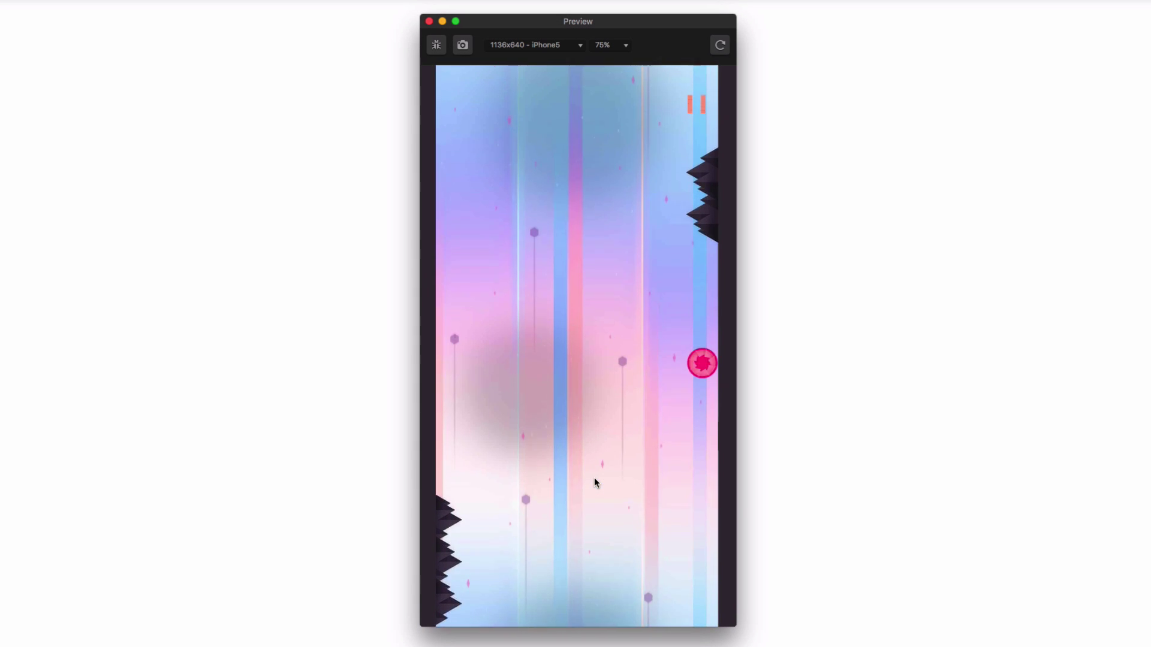
left_click(595, 482)
left_click(594, 479)
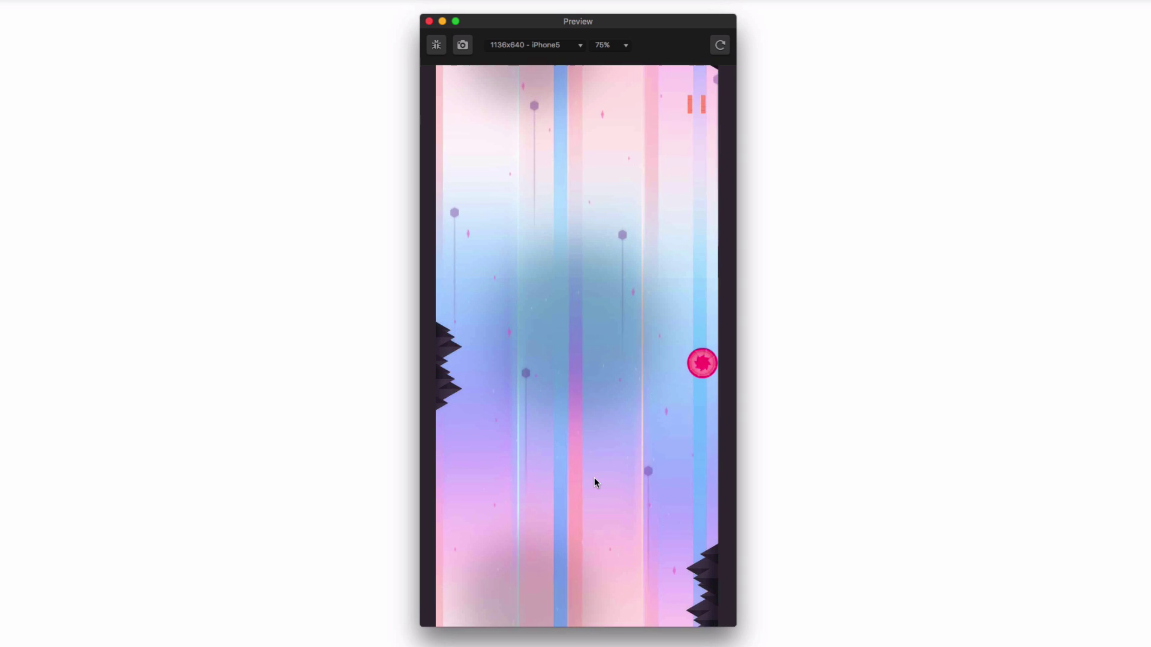
left_click(594, 481)
left_click(595, 482)
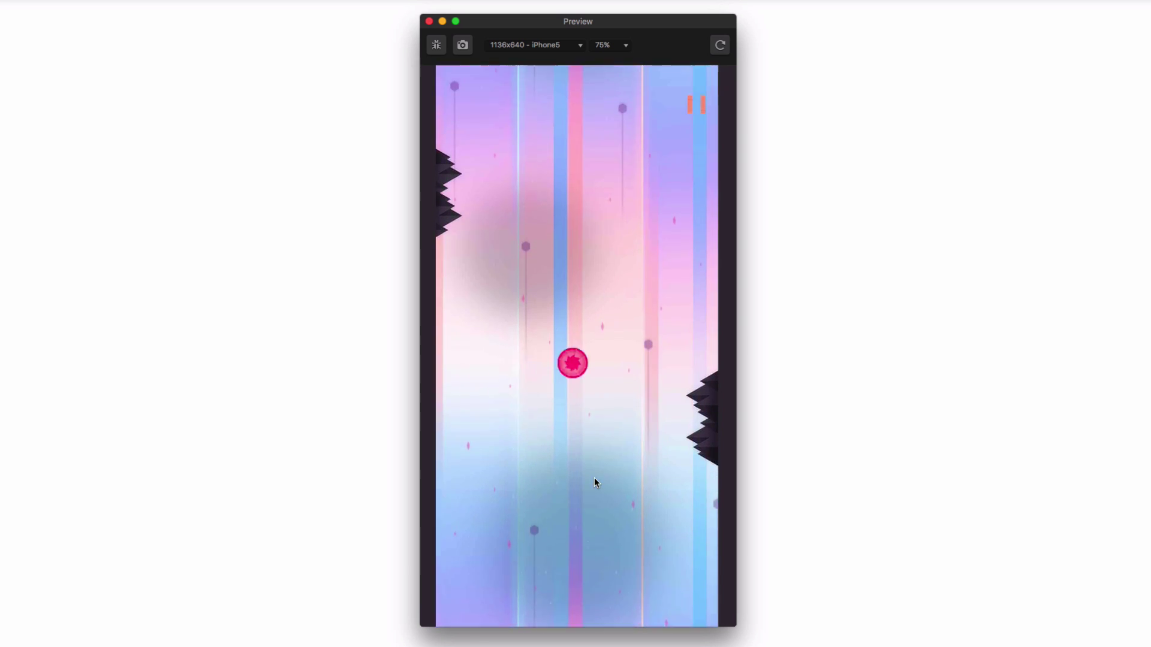
left_click(594, 478)
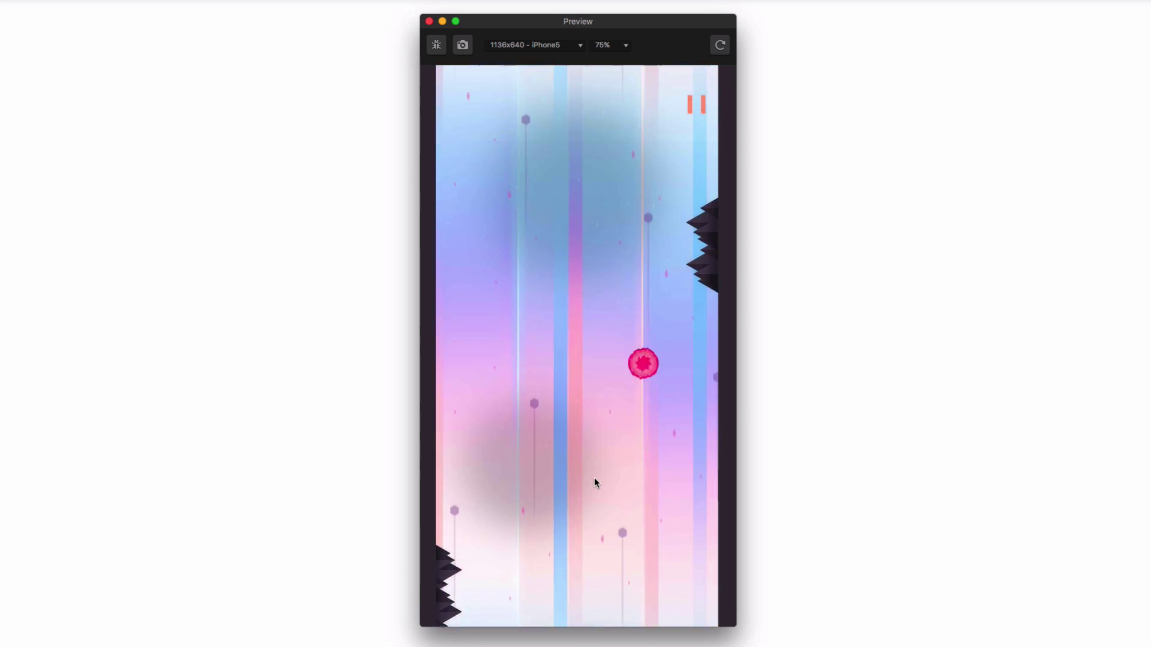
left_click(595, 479)
left_click(595, 478)
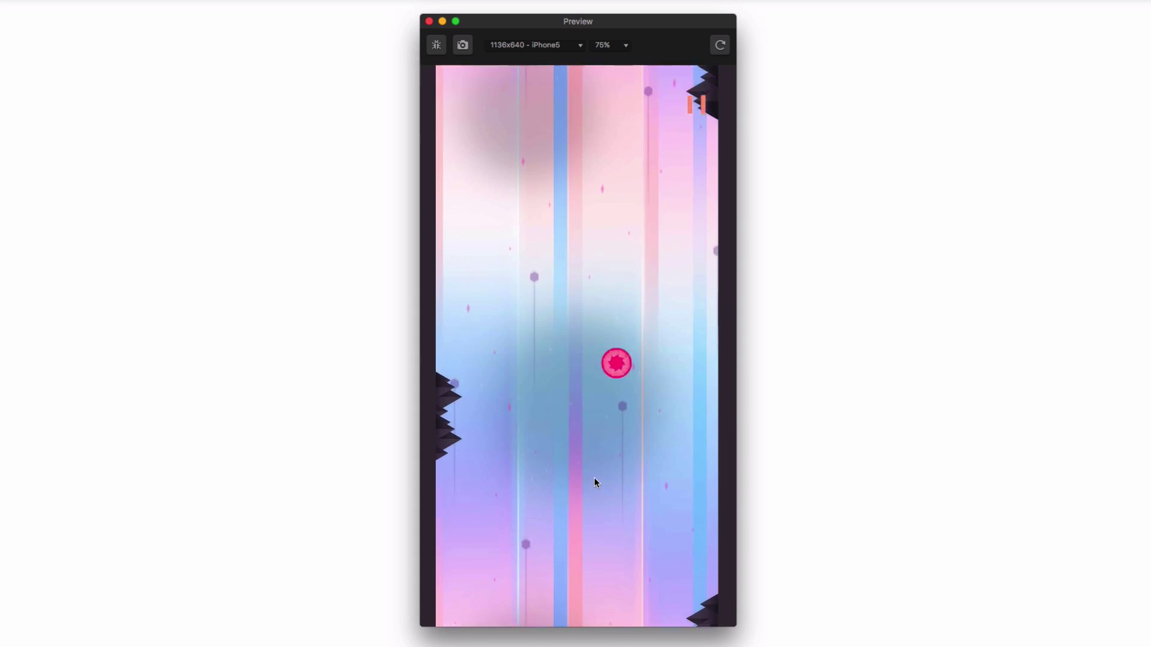
left_click(595, 478)
left_click(595, 478)
left_click(594, 479)
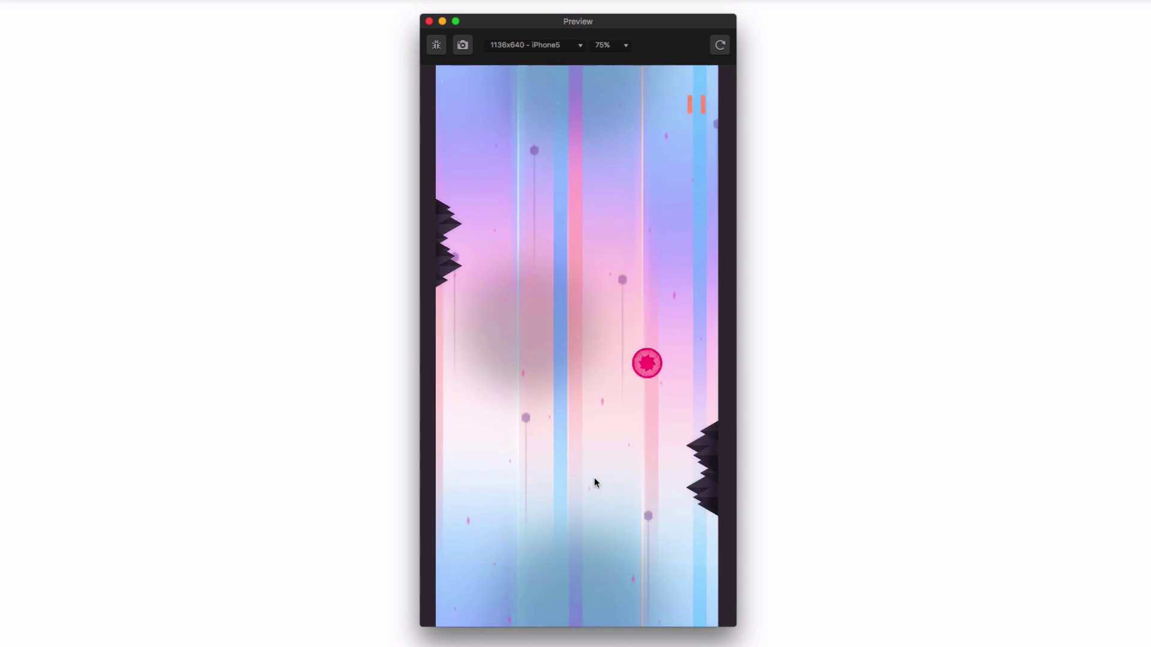
left_click(595, 478)
left_click(594, 479)
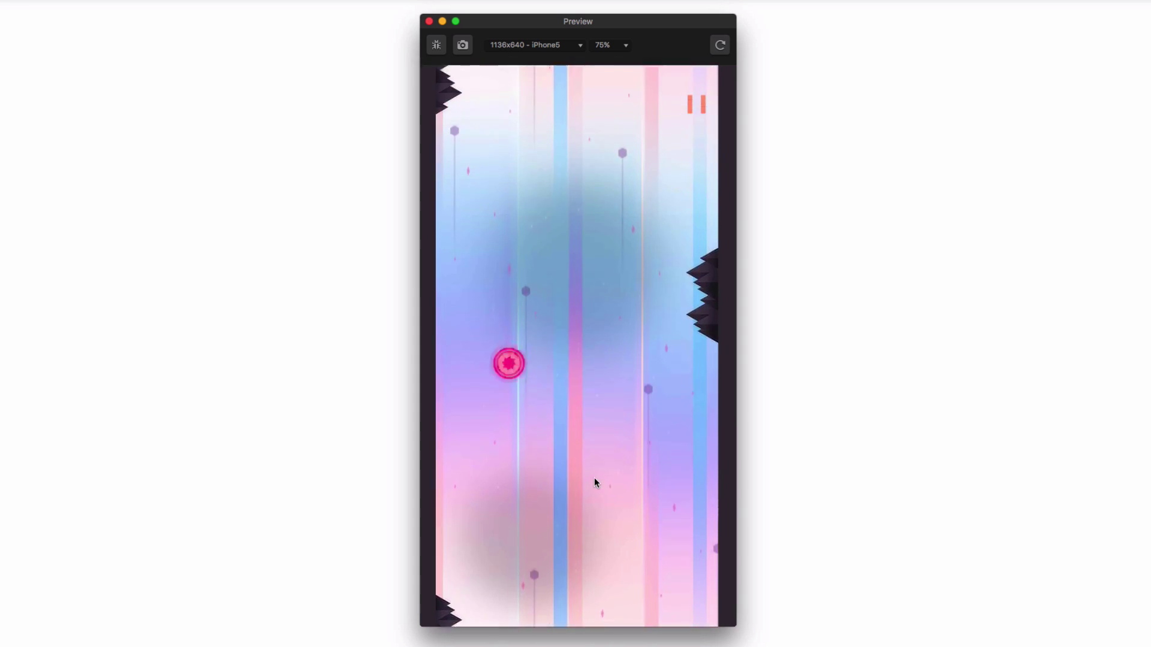
left_click(594, 478)
left_click(595, 477)
left_click(595, 477)
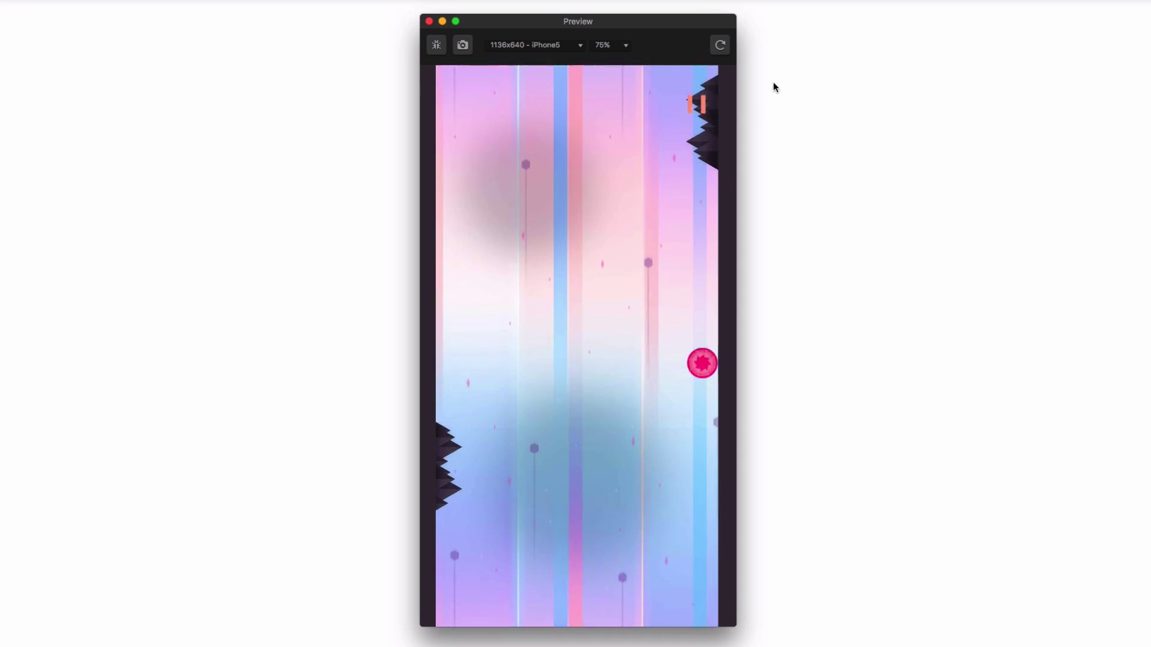
Test the pause screen by pausing the game, returning to the main menu and starting a new round
left_click(701, 105)
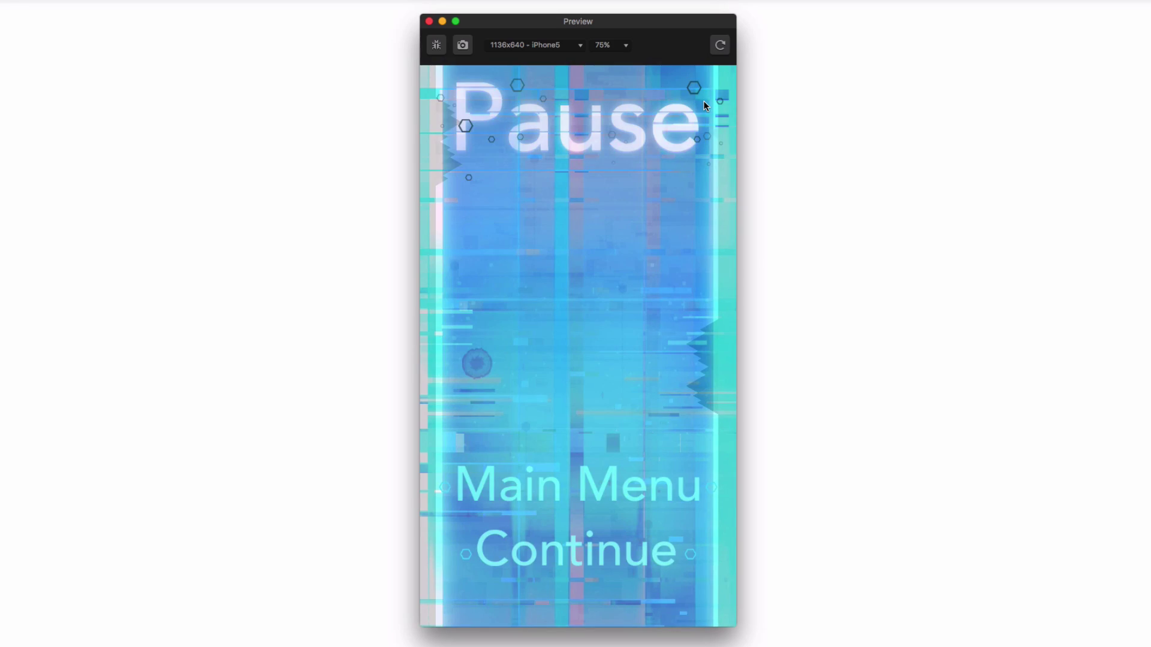
left_click(597, 473)
left_click(596, 471)
Play the new round in the preview, making the character jump between the walls to test the spikes
left_click(584, 386)
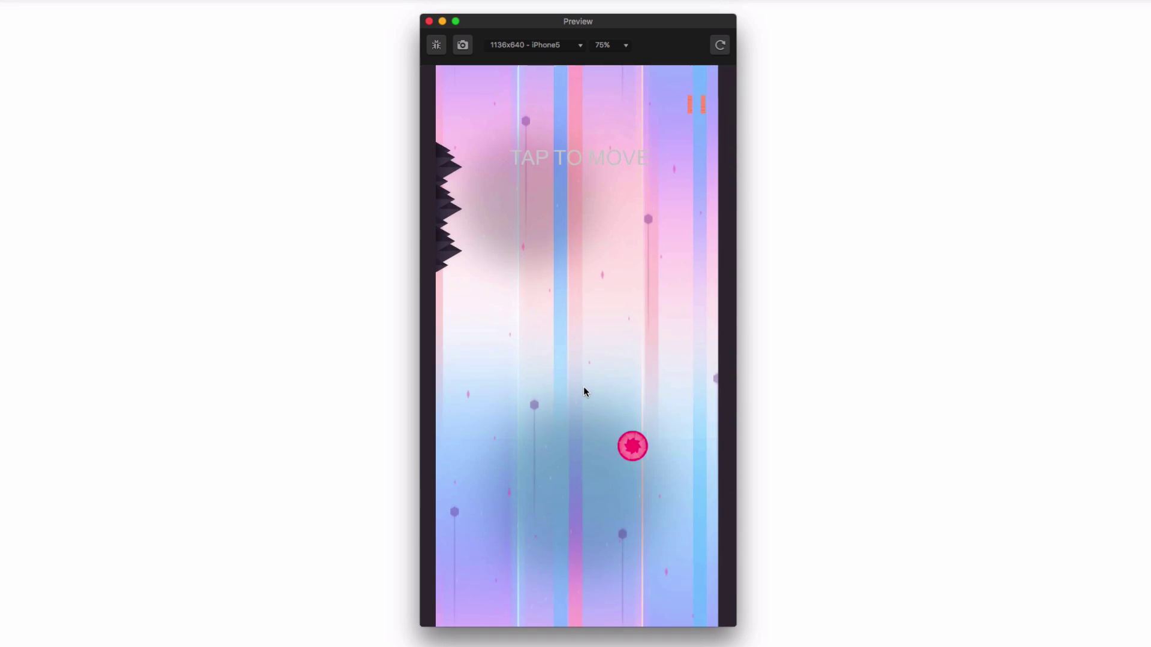
left_click(584, 386)
left_click(584, 386)
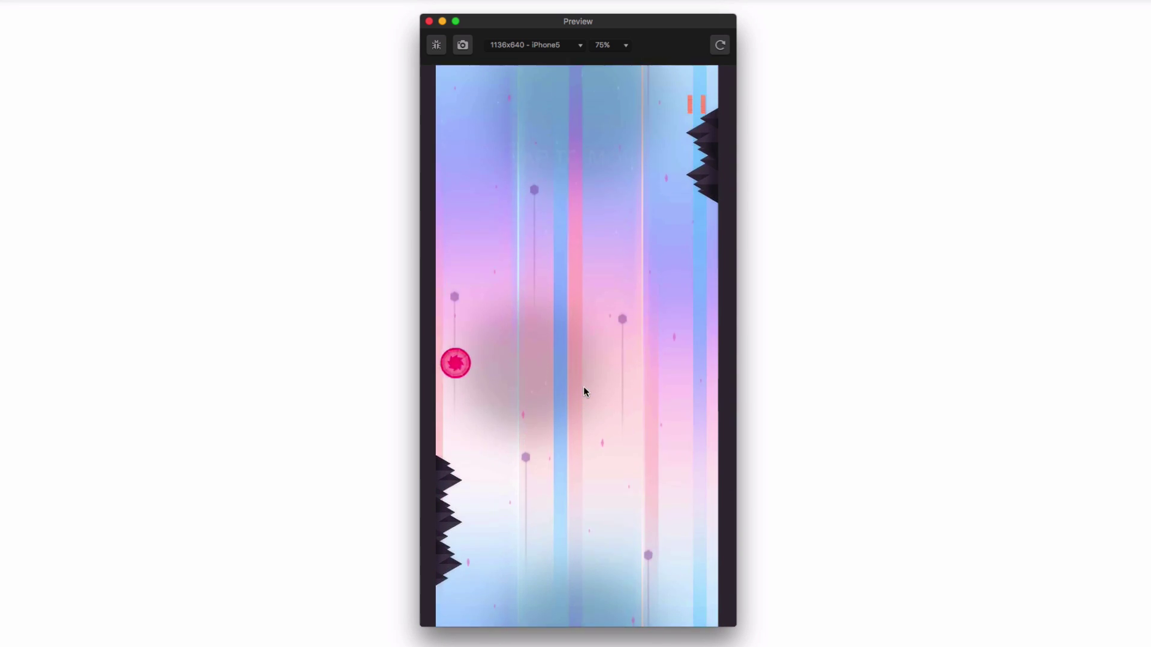
left_click(584, 391)
left_click(584, 391)
left_click(584, 391)
left_click(584, 390)
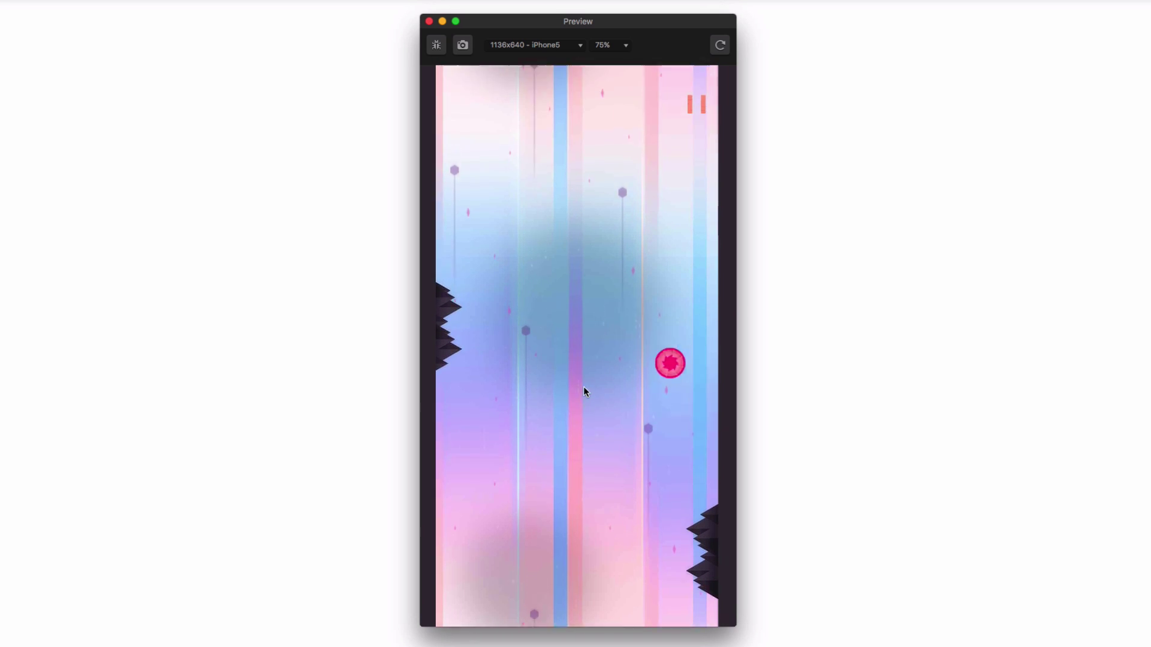
left_click(584, 389)
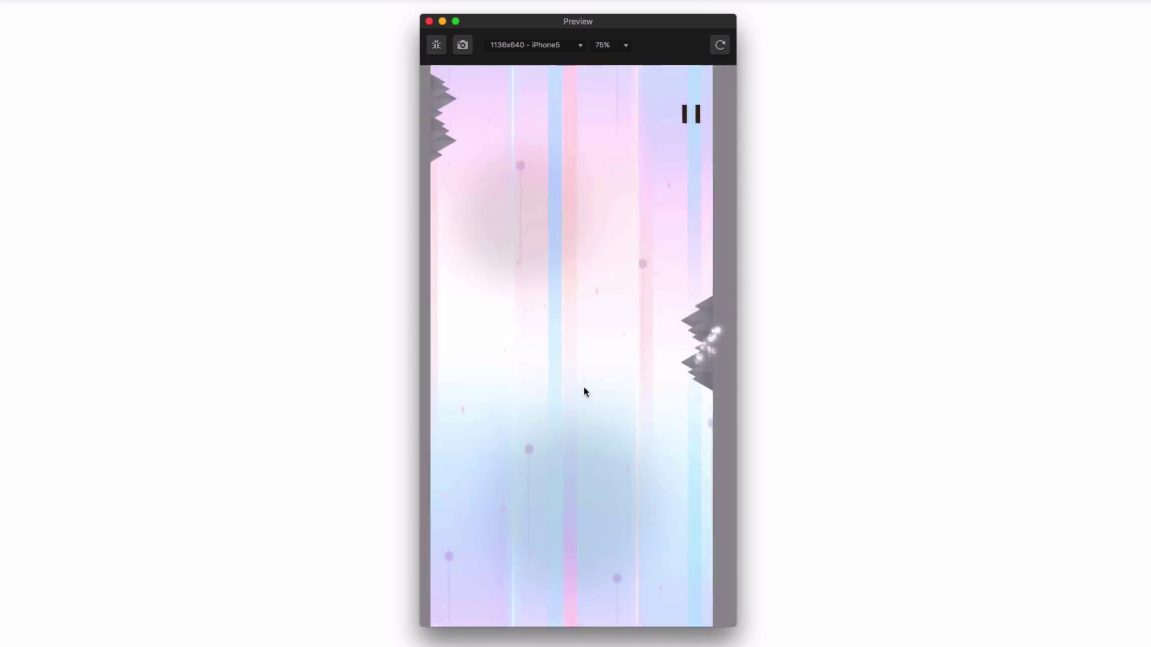
Return to the main menu from the game over screen and play another round of wall jumps
left_click(592, 469)
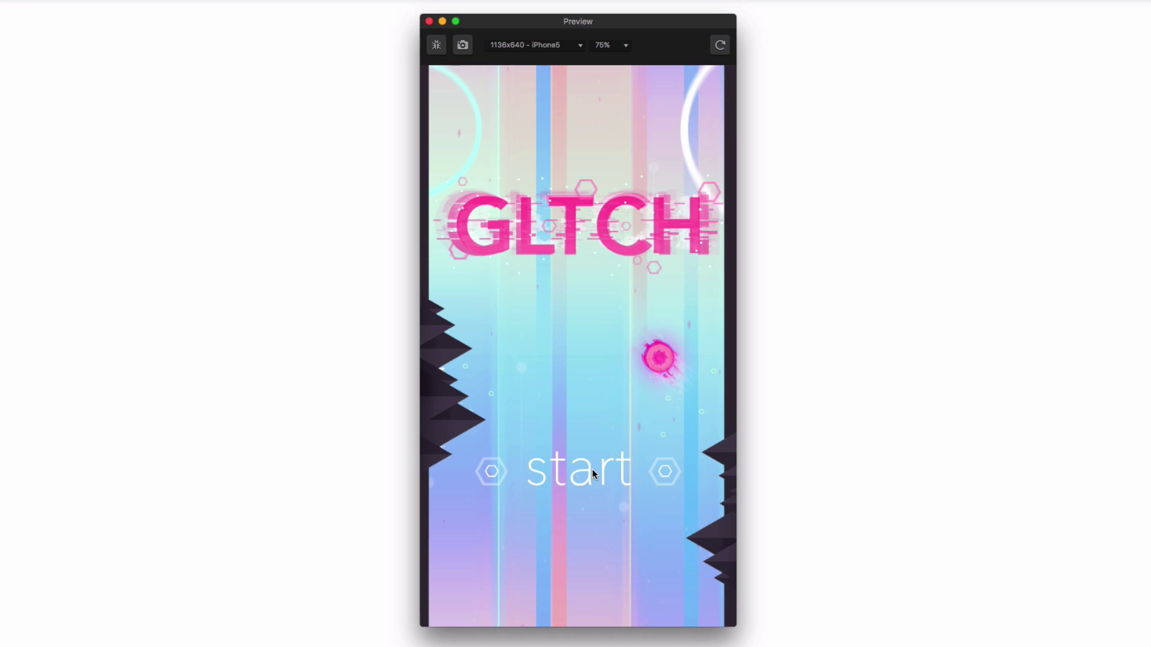
left_click(591, 469)
left_click(602, 416)
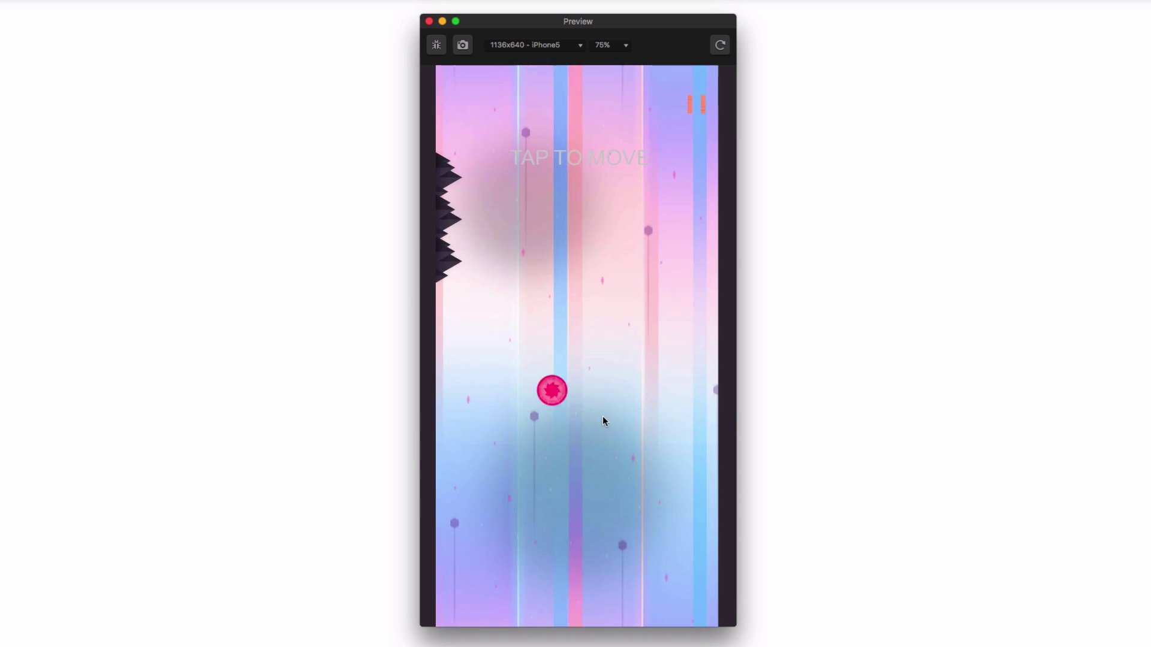
left_click(602, 415)
left_click(602, 414)
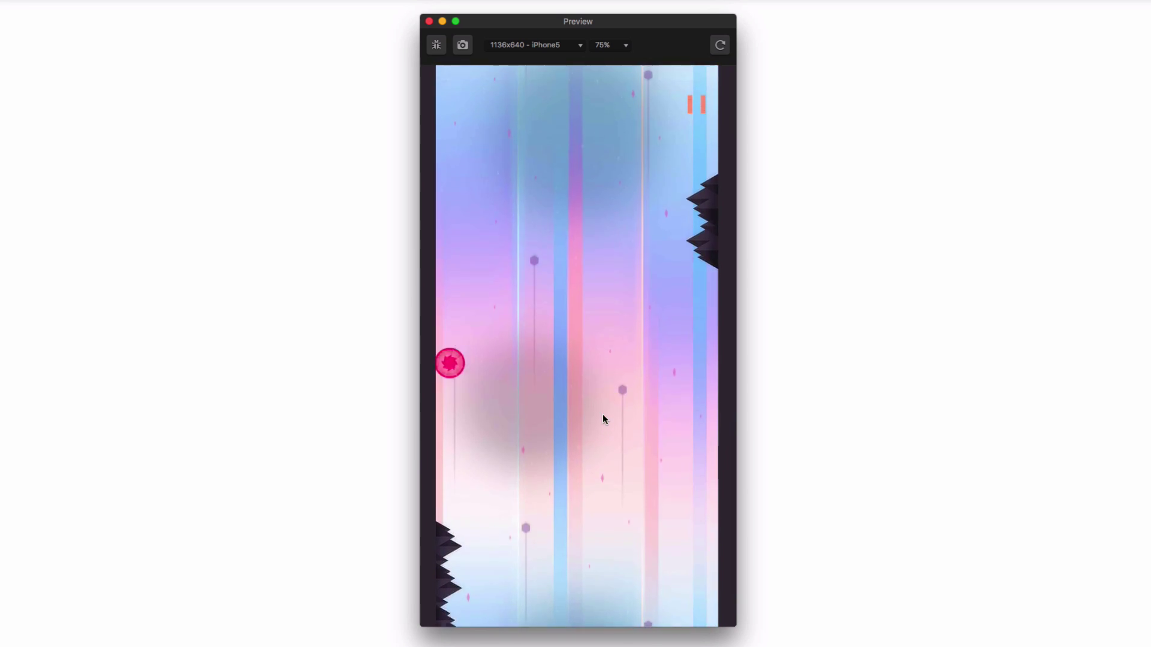
left_click(603, 414)
left_click(603, 413)
left_click(602, 414)
left_click(603, 413)
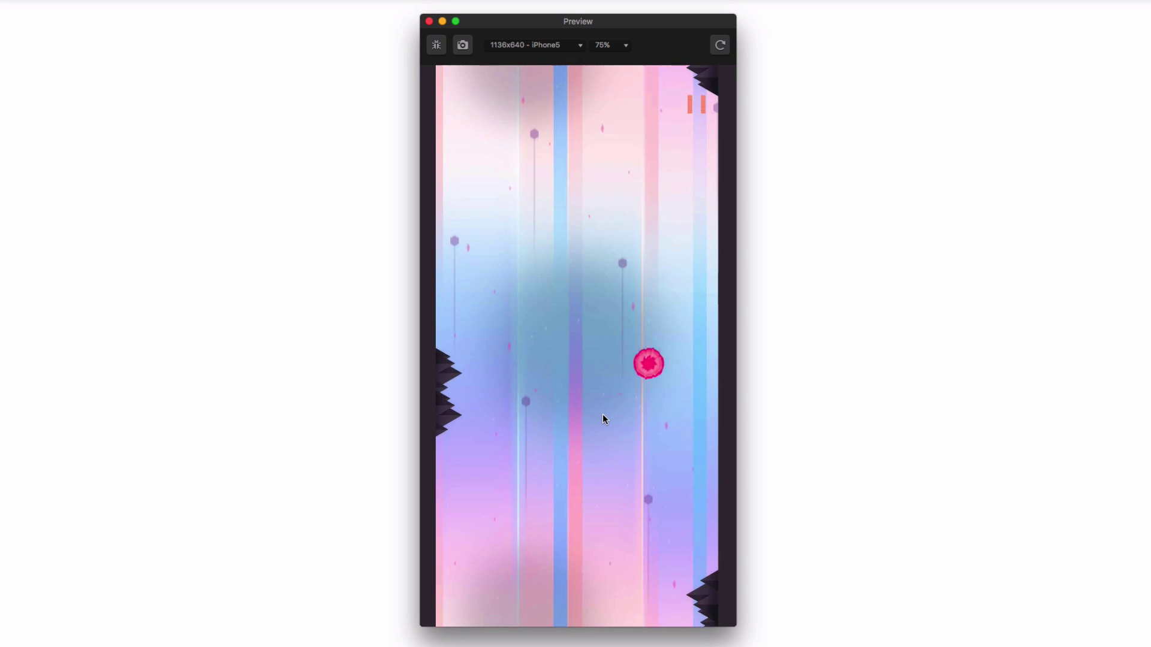
left_click(603, 414)
left_click(602, 414)
left_click(602, 414)
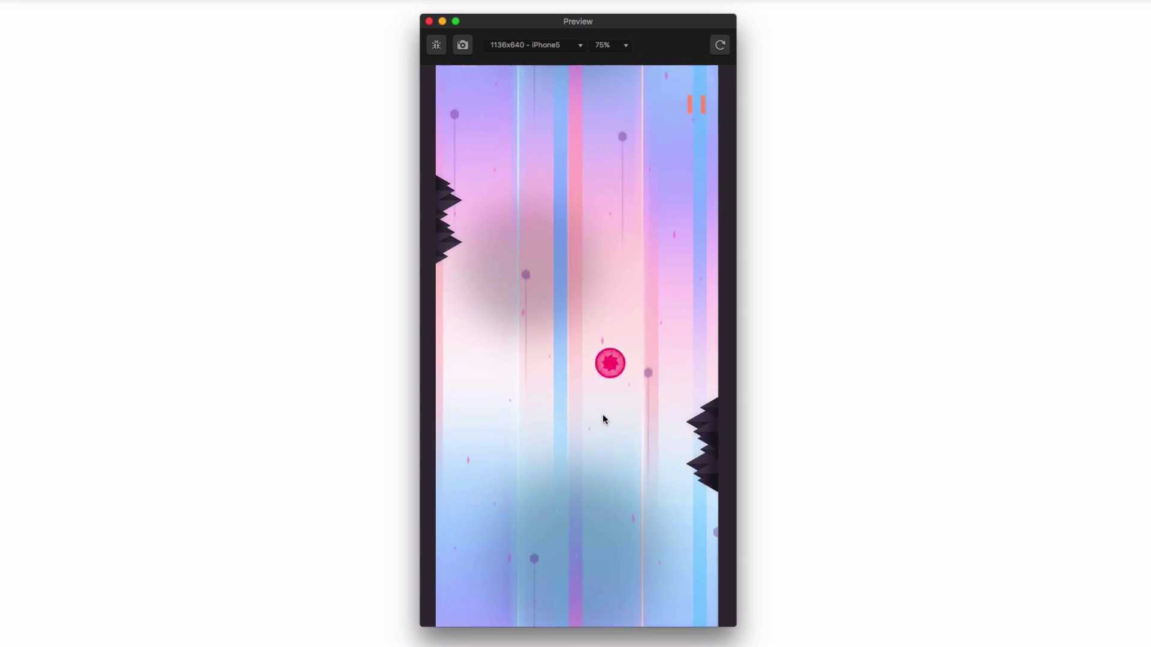
left_click(602, 414)
left_click(603, 413)
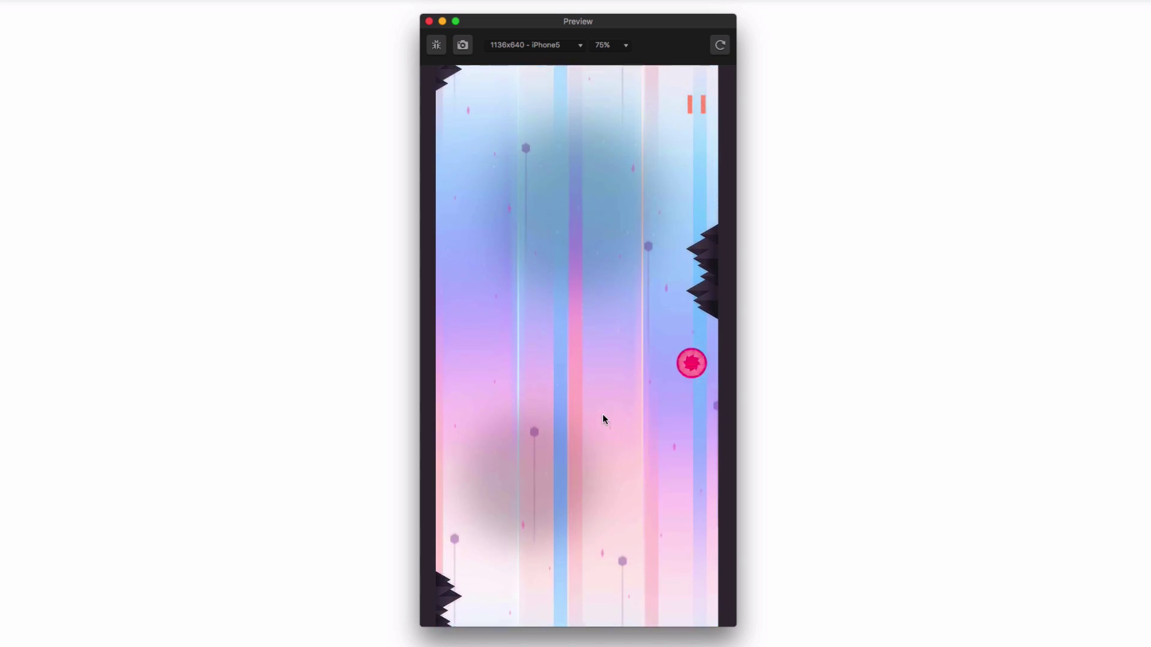